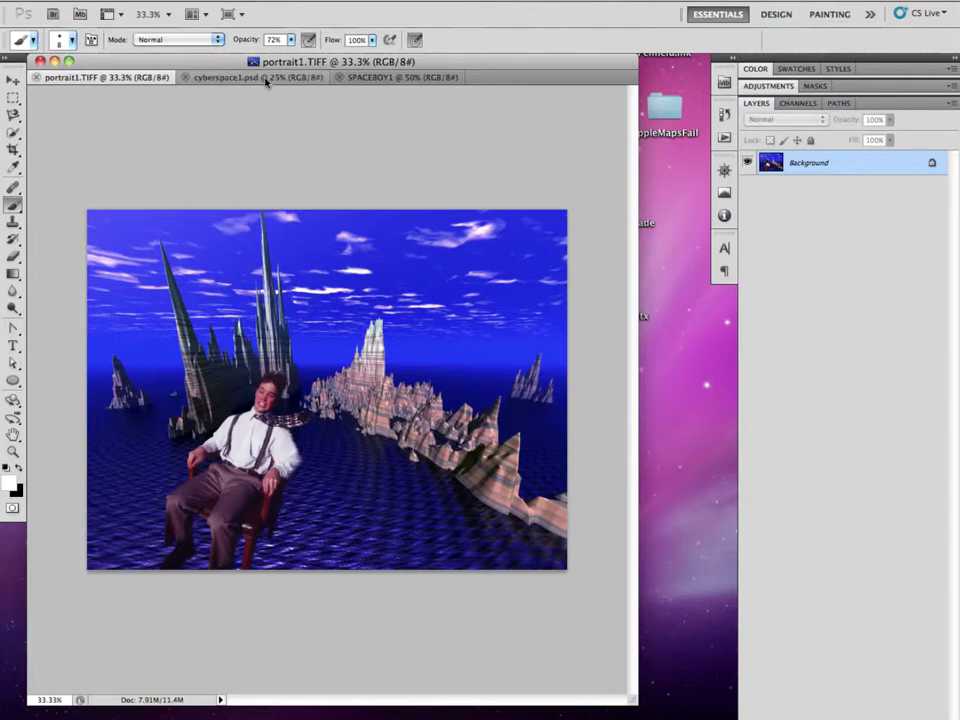
Review the two source images, the cyberspace1.psd landscape and the SPACEBOY1 portrait, in their open documents.
click(256, 77)
drag(634, 702, 699, 719)
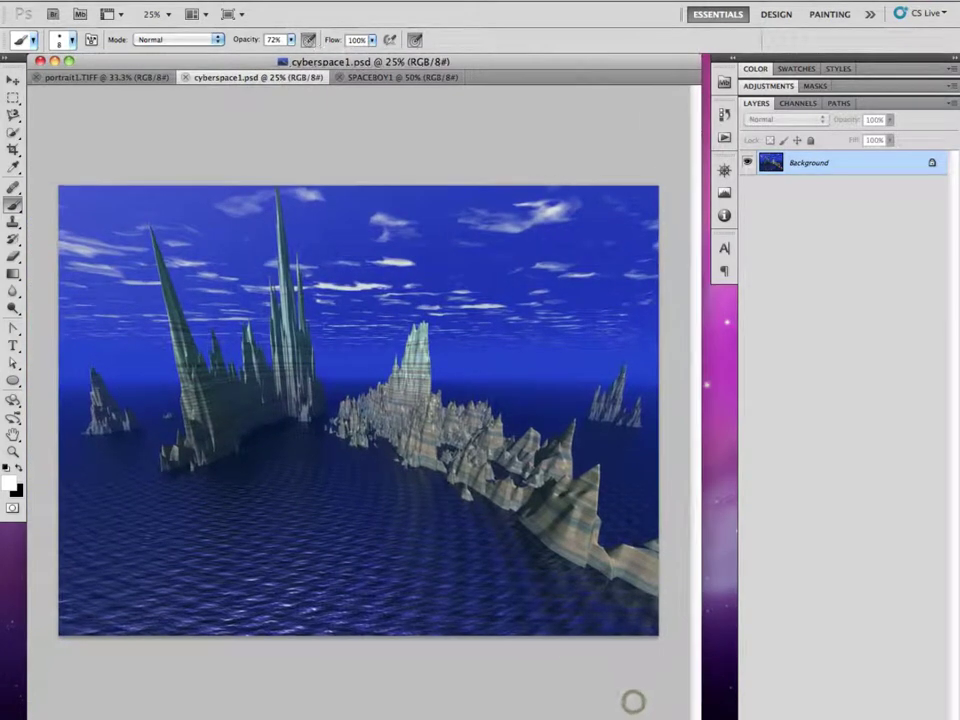
click(395, 77)
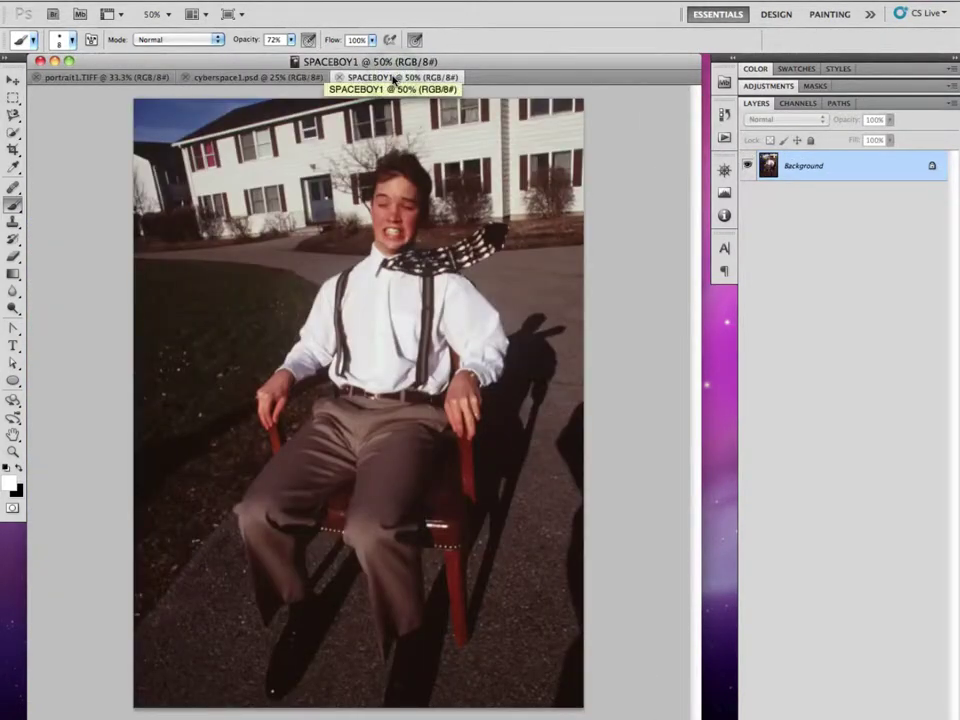
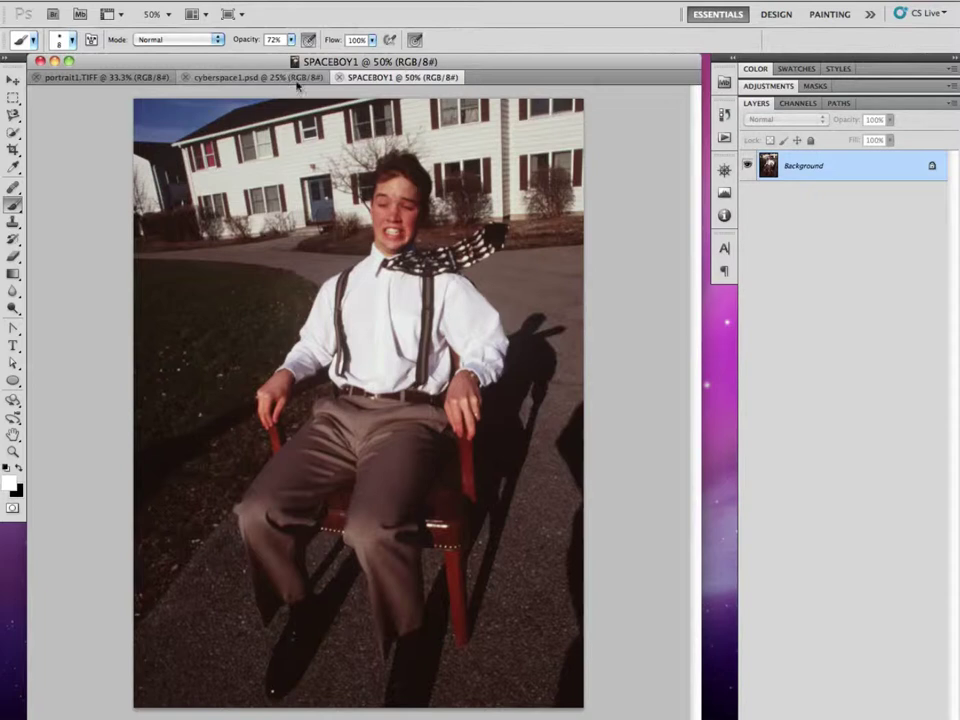
click(218, 78)
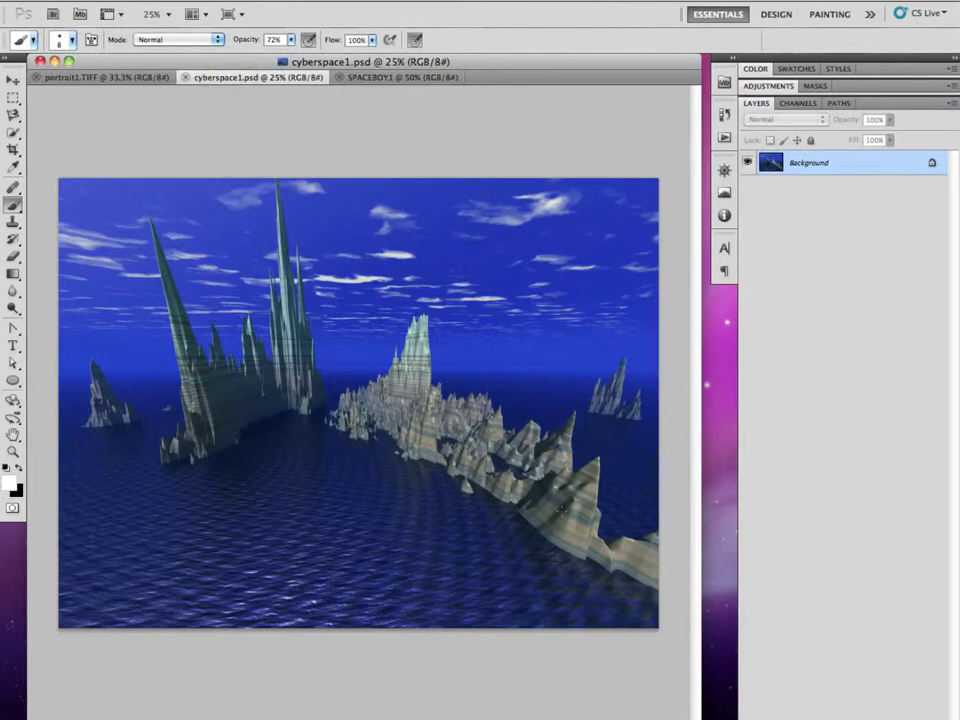
click(420, 84)
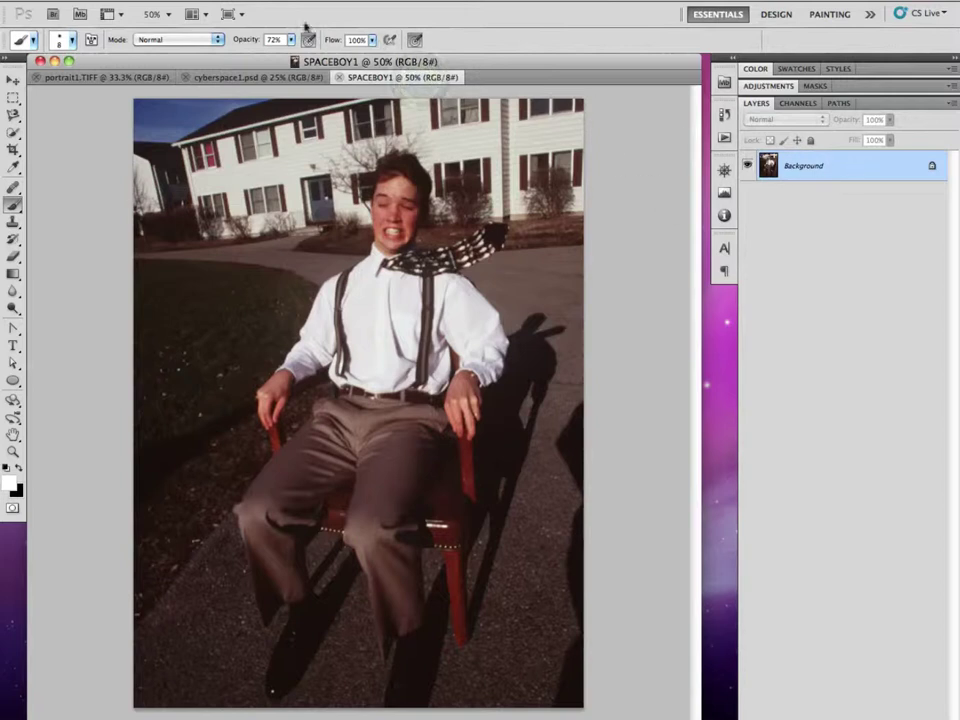
click(268, 78)
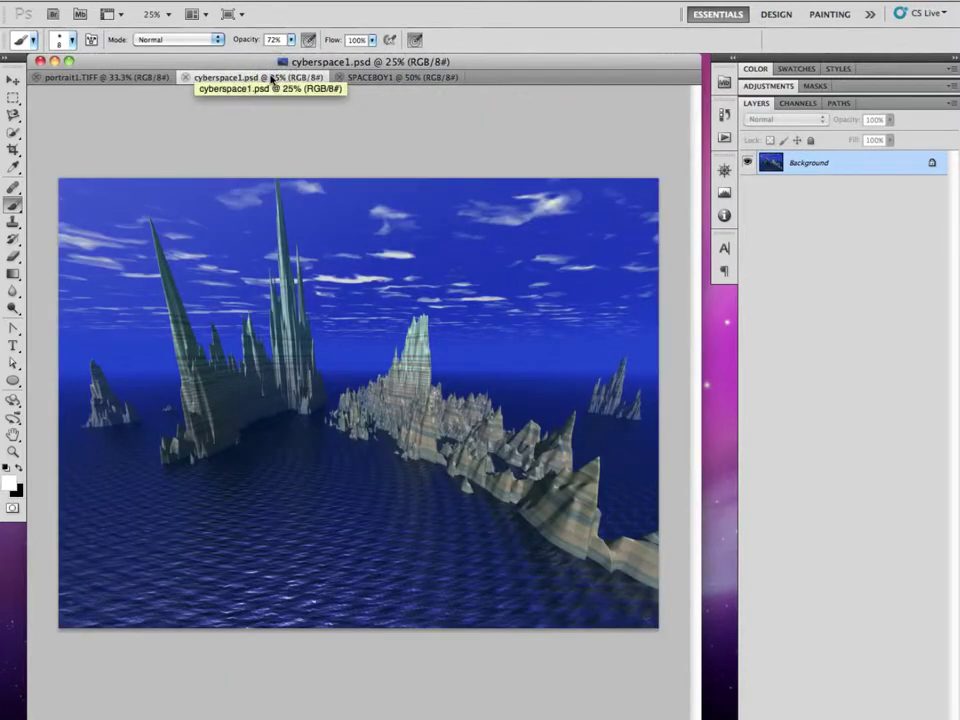
click(118, 1)
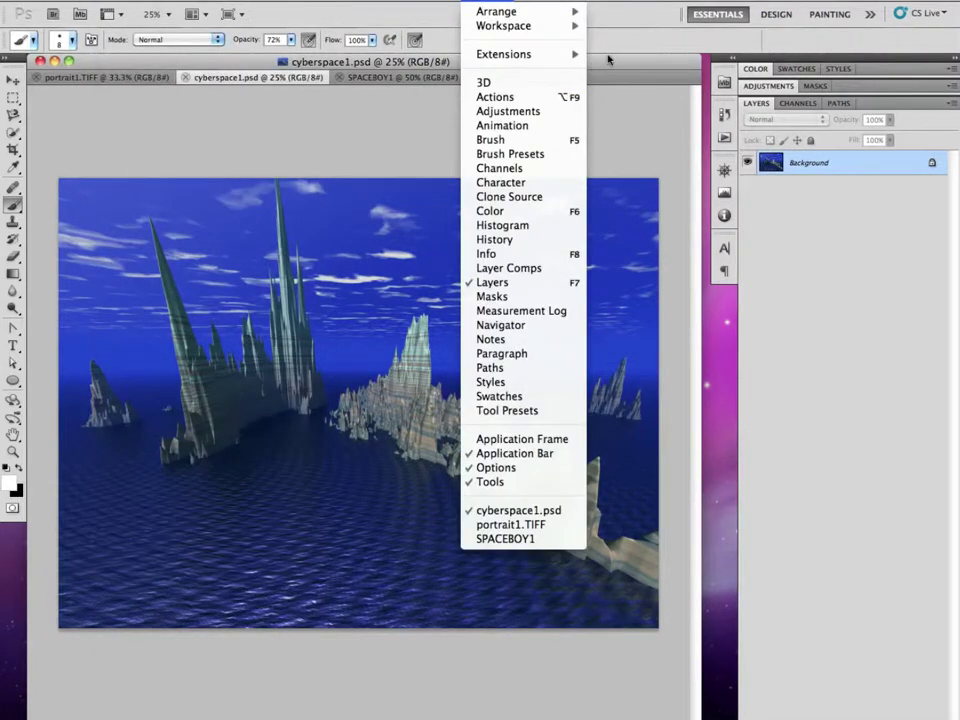
click(456, 45)
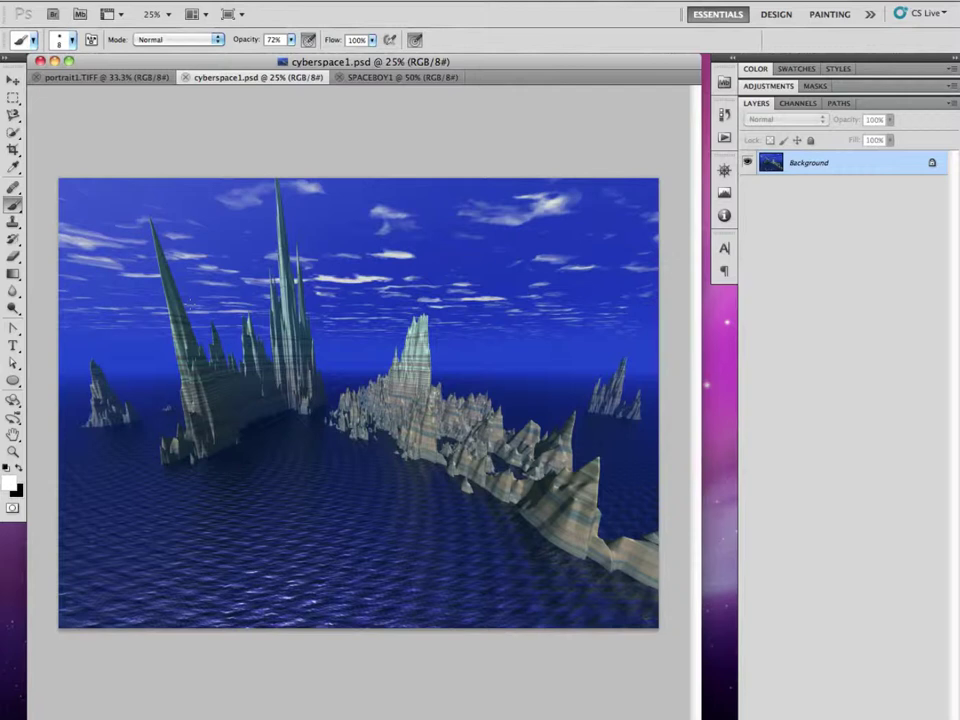
Create a new 10 by 8 inch RGB document named Composite at 300 pixels/inch with transparent background contents.
click(95, 2)
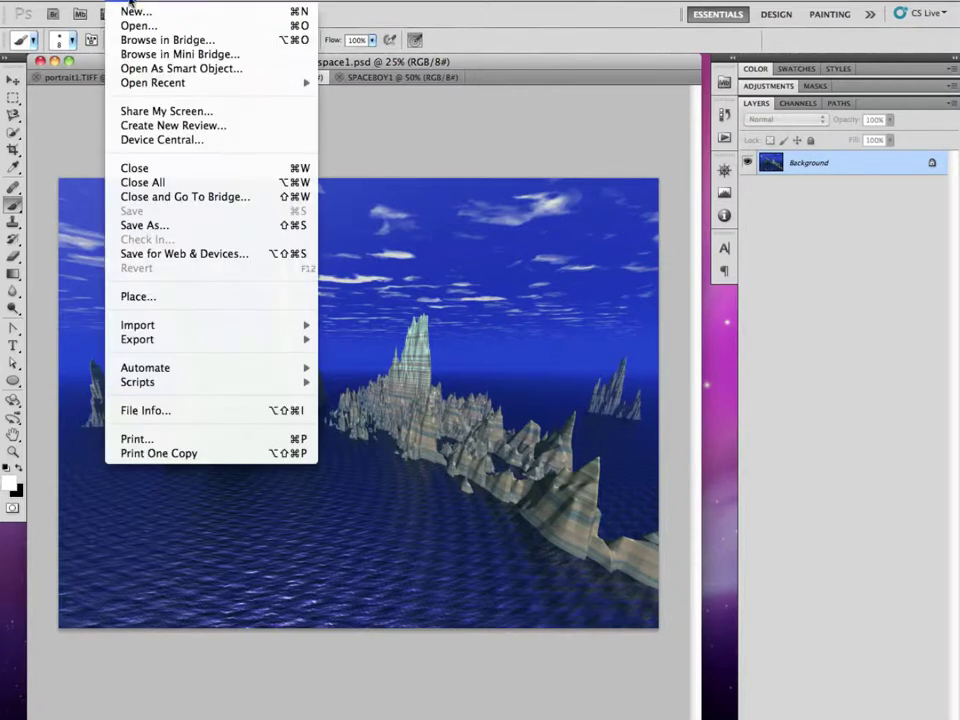
click(130, 10)
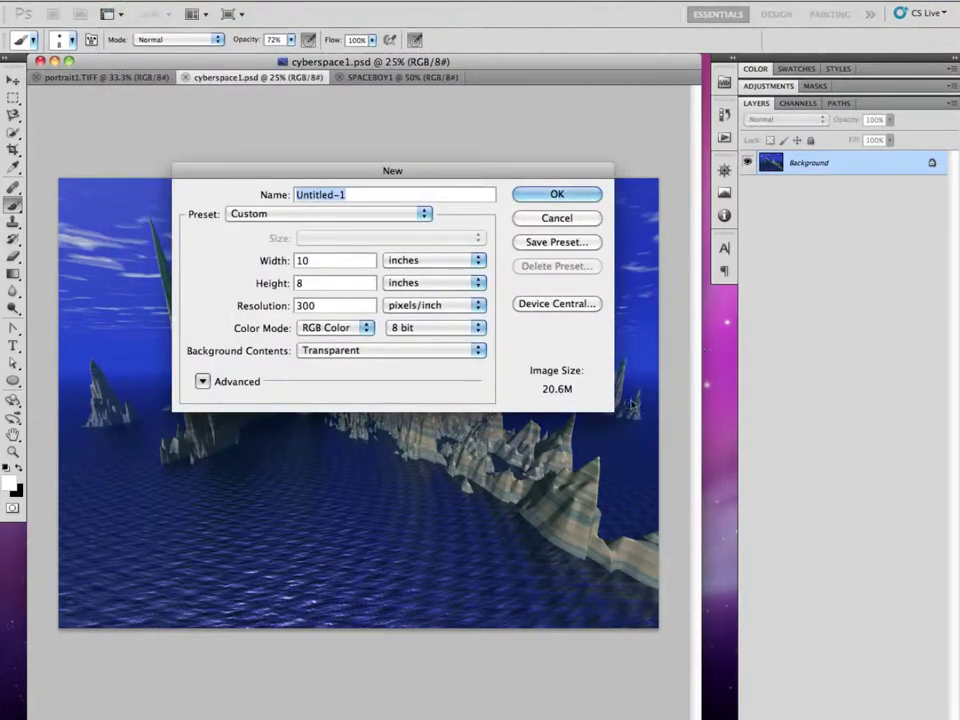
text(Composite)
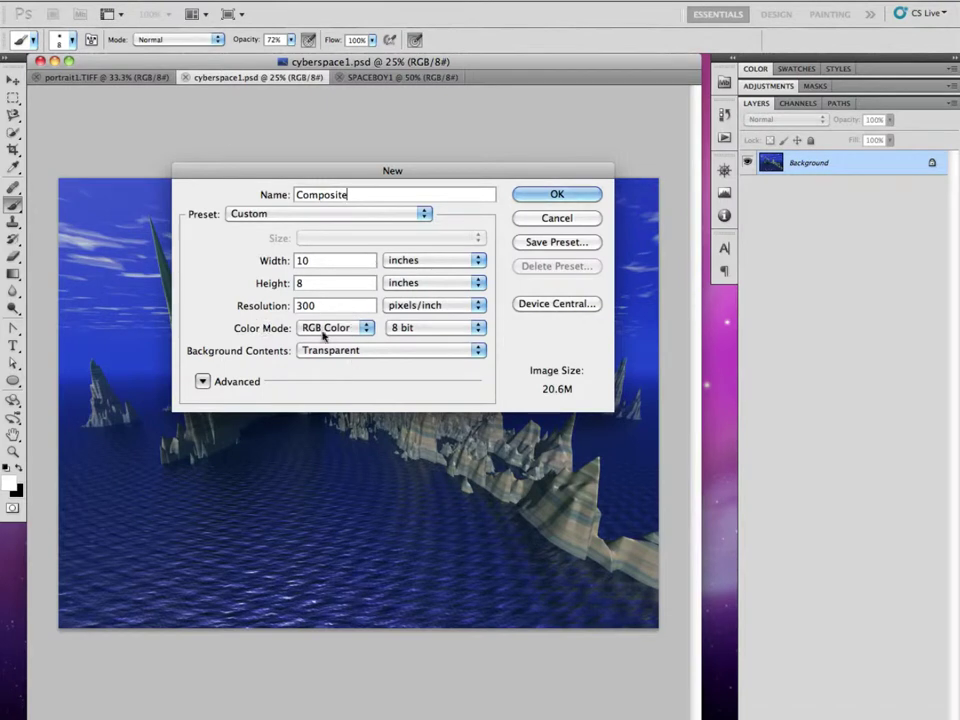
click(545, 196)
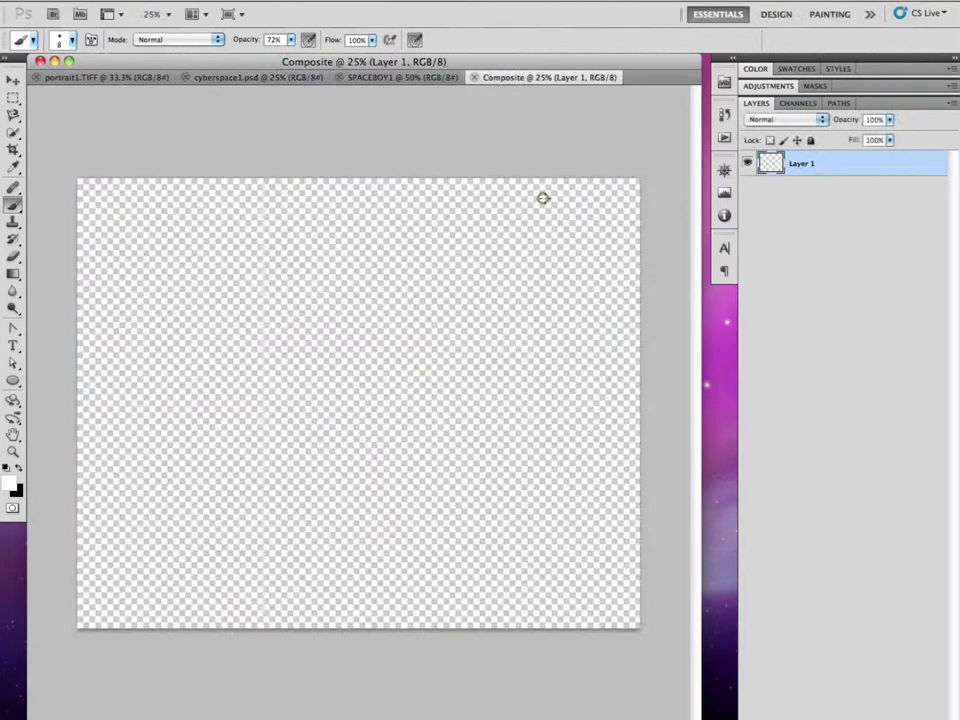
click(280, 78)
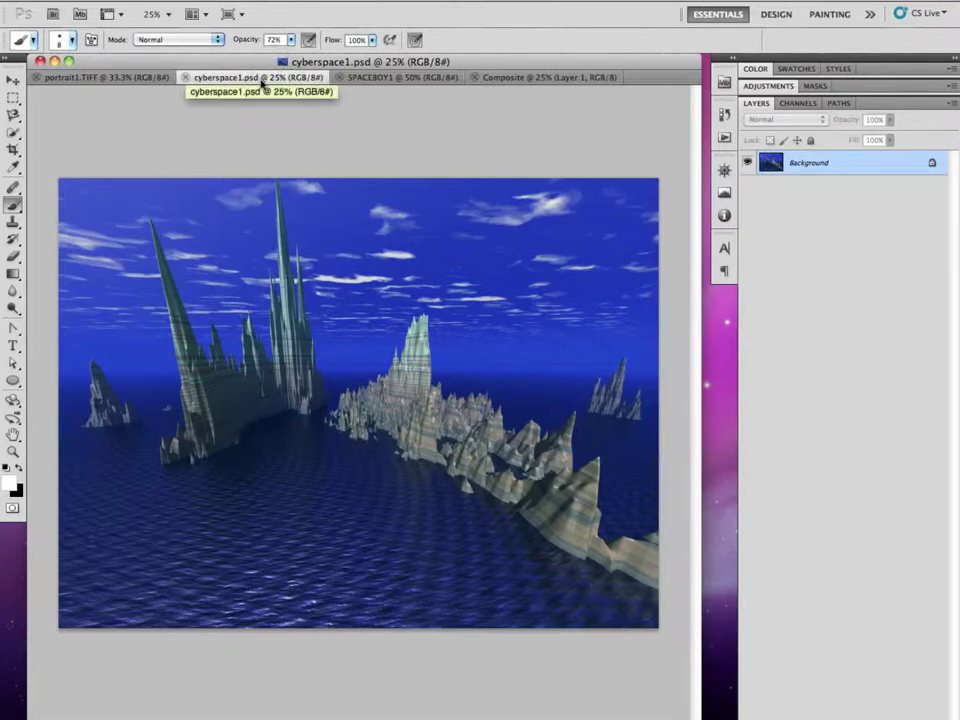
click(210, 2)
click(281, 10)
click(150, 2)
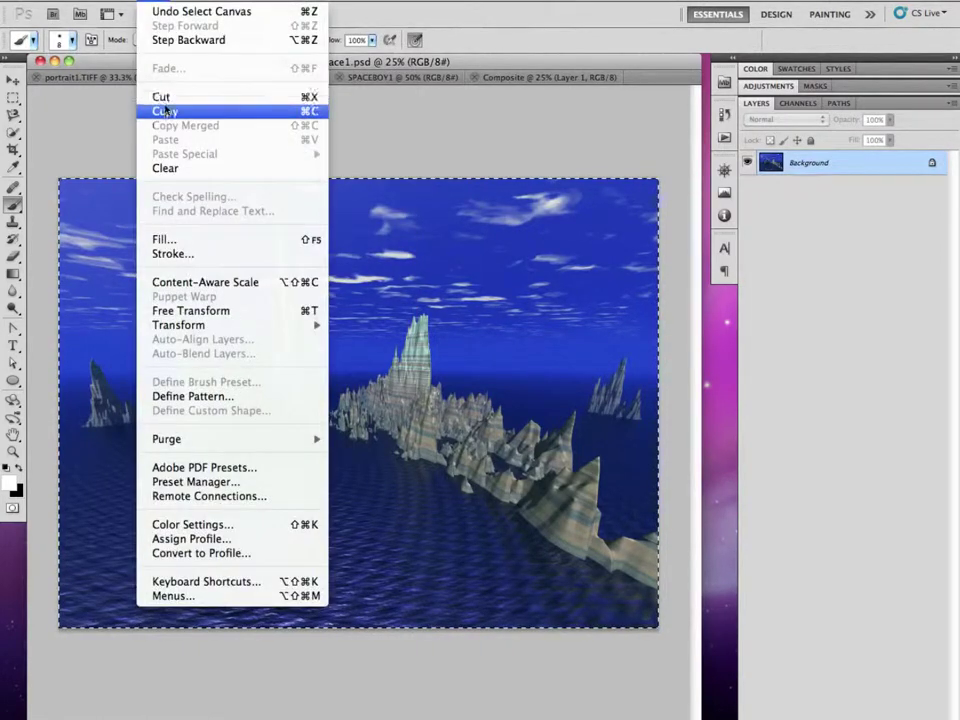
key(super+d)
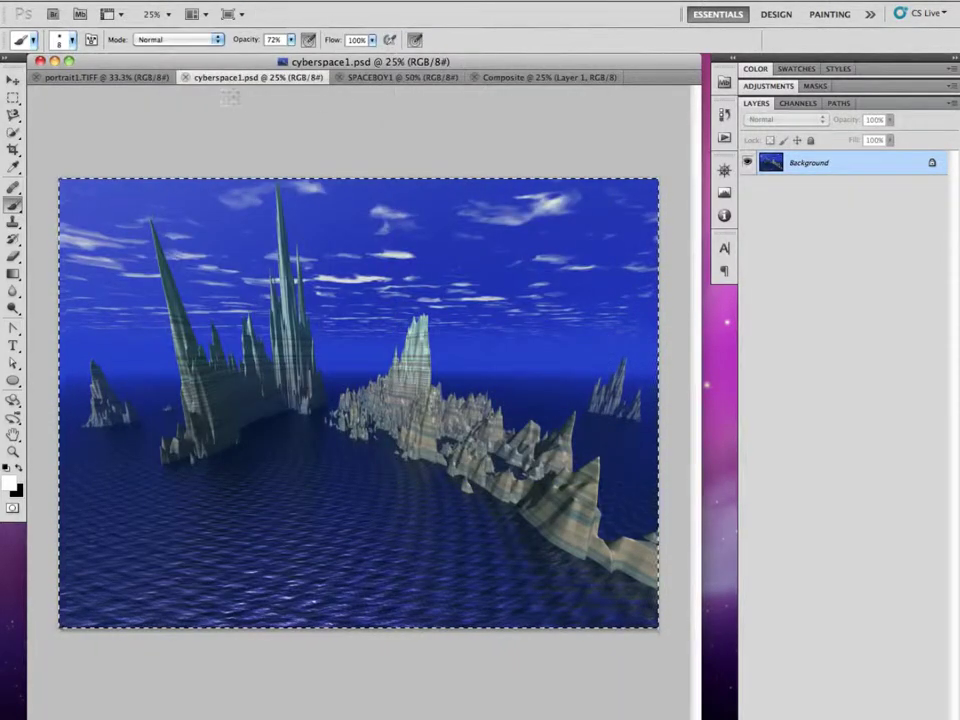
Float cyberspace1.psd in its own window, copy its Background layer into Composite and reposition the landscape over the canvas.
drag(279, 79, 508, 428)
drag(531, 93, 597, 540)
drag(849, 162, 319, 333)
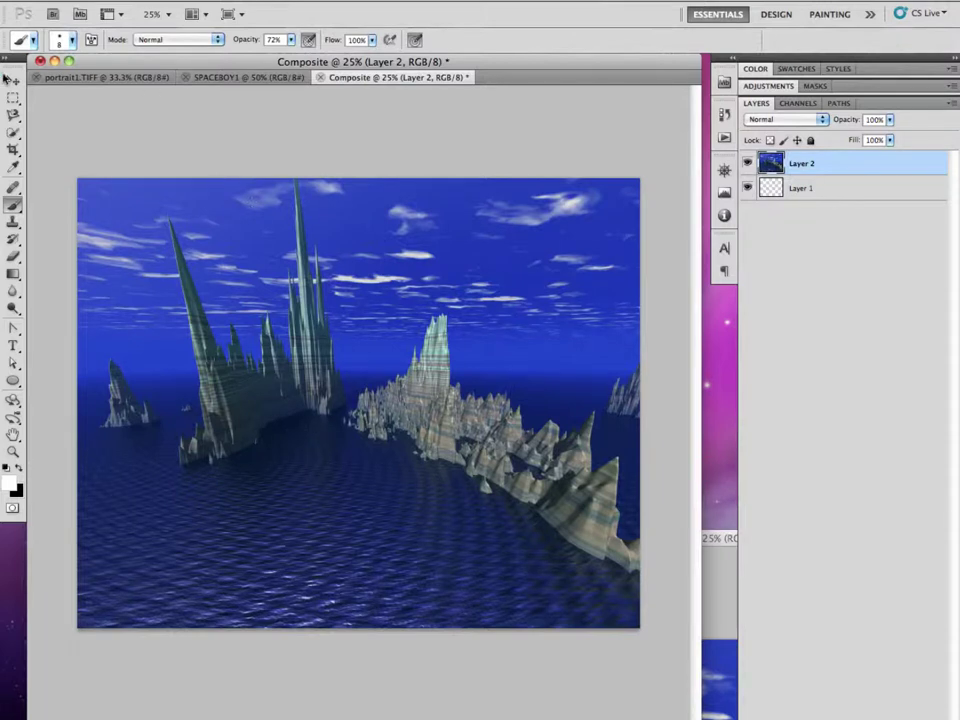
click(13, 79)
mouse_move(378, 357)
mouse_down()
mouse_move(347, 360)
mouse_move(378, 359)
mouse_move(368, 361)
mouse_up()
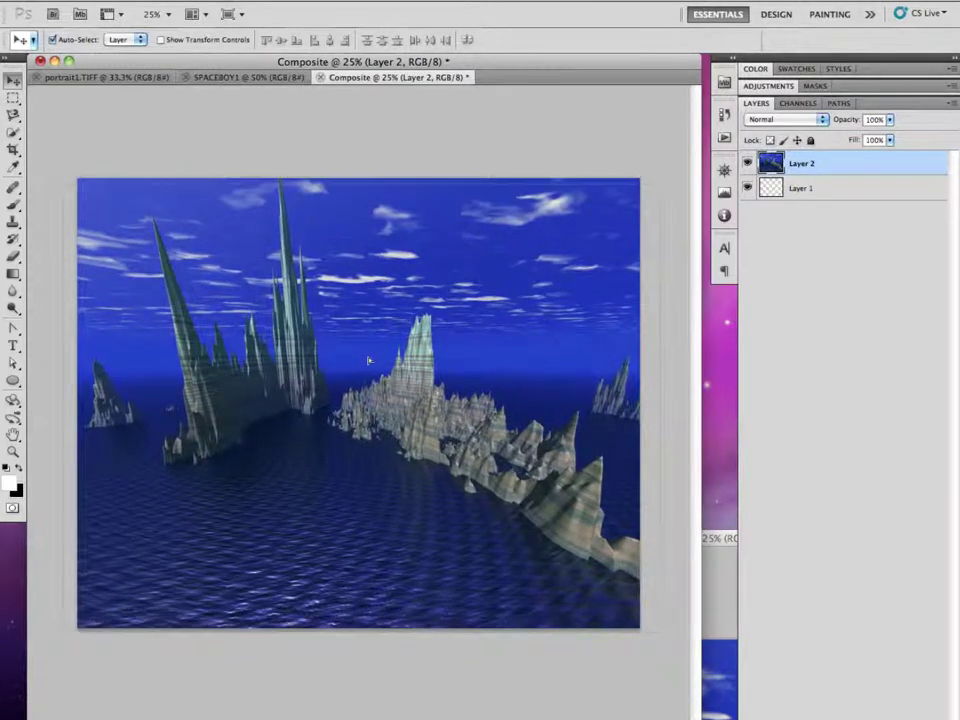
Bring the floating cyberspace1.psd window forward and close it.
click(703, 543)
drag(700, 546, 397, 176)
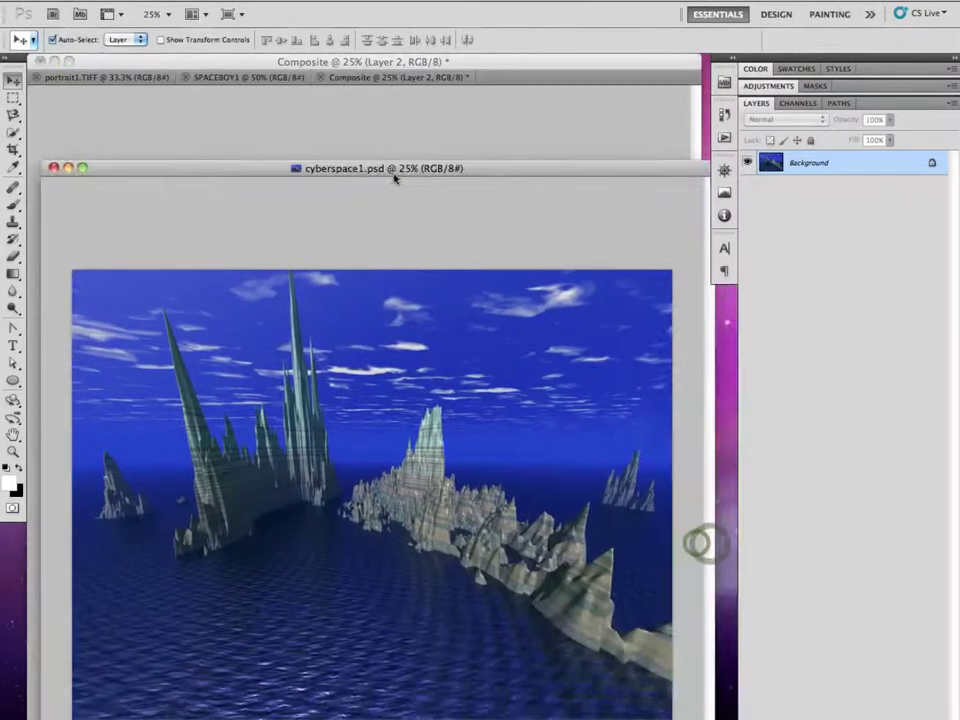
click(54, 167)
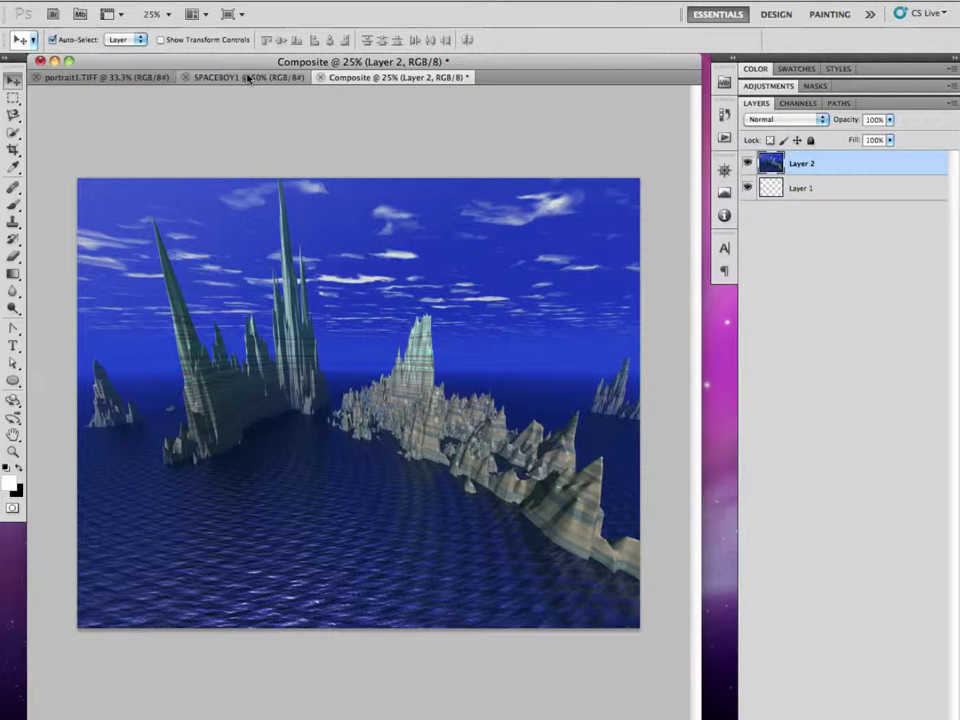
Float SPACEBOY1 in its own window and copy its Background layer into Composite above the landscape.
click(243, 78)
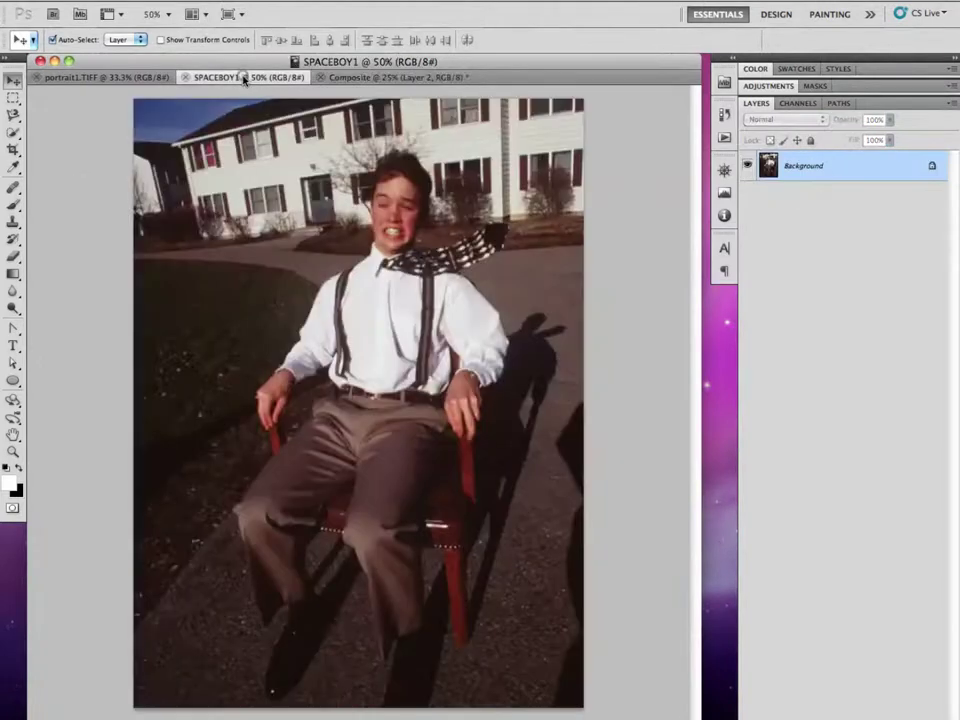
drag(243, 79, 475, 140)
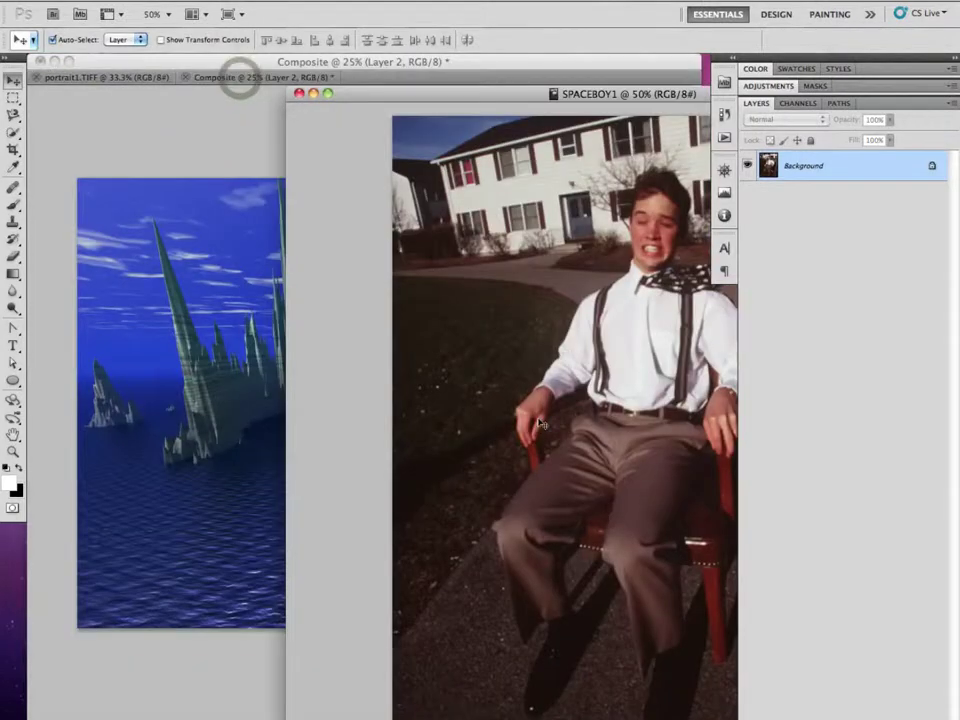
drag(478, 95, 511, 426)
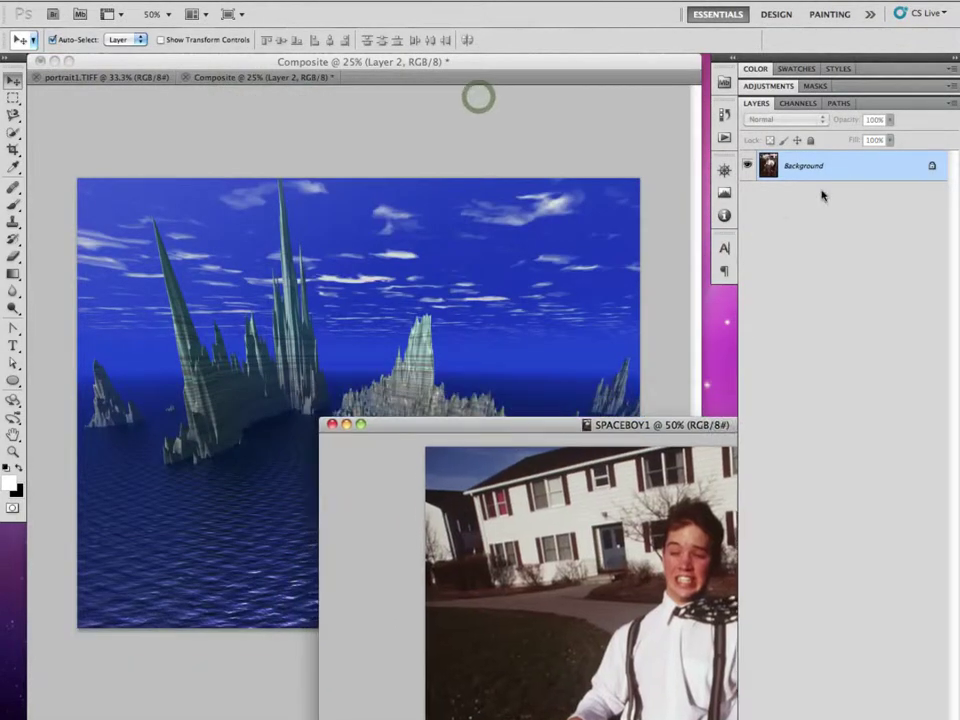
drag(849, 175, 310, 248)
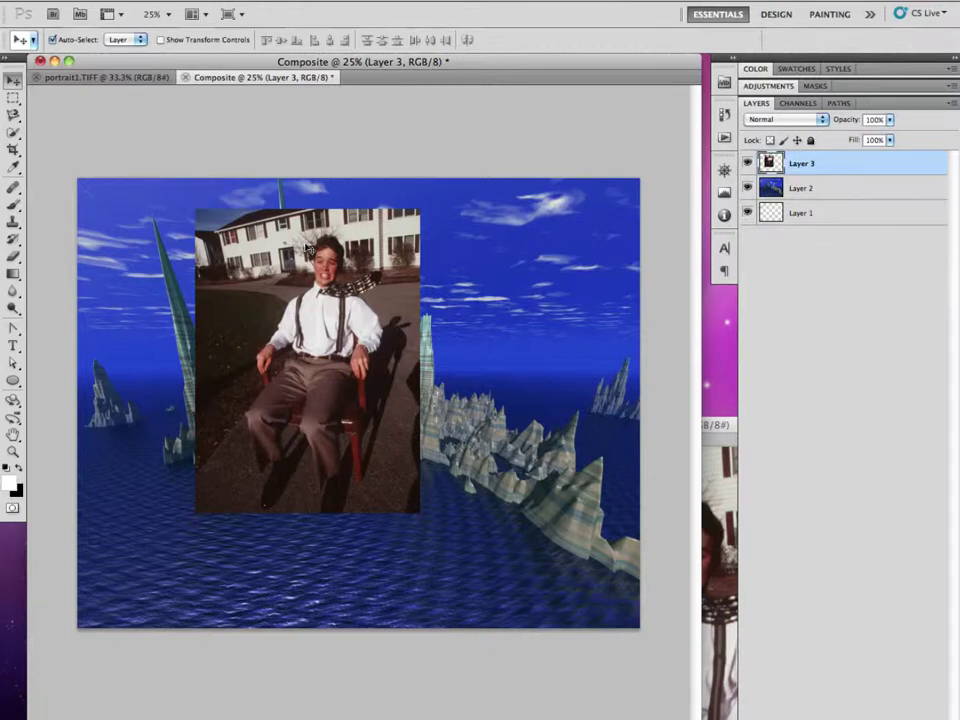
Close the SPACEBOY1 and portrait1.TIFF documents so that only Composite remains open.
key(ctrl+Tab)
drag(682, 417, 464, 68)
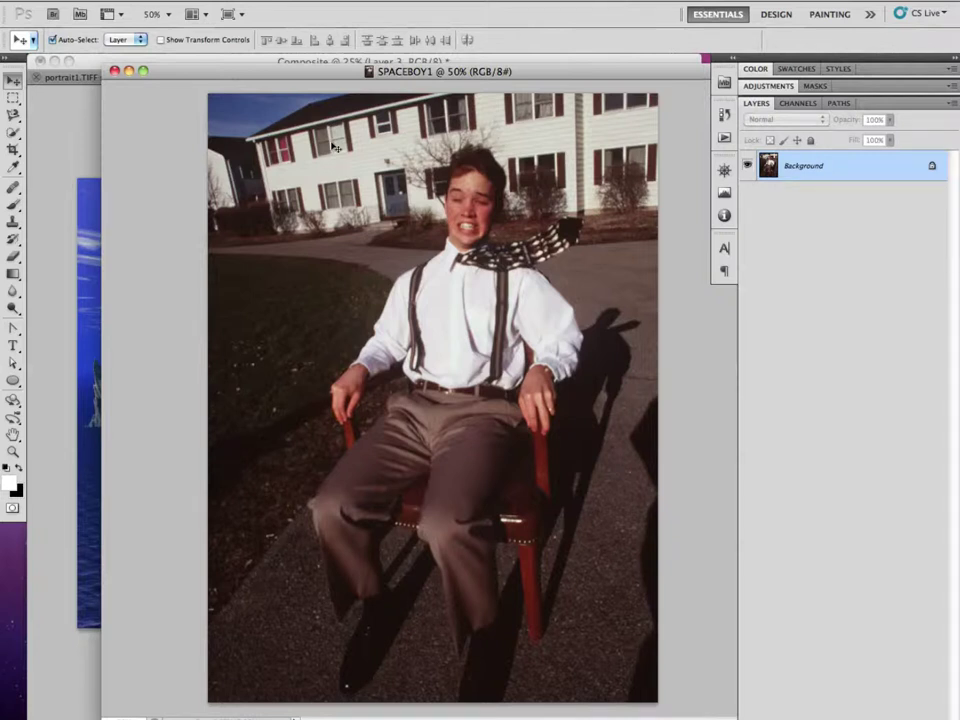
drag(244, 79, 244, 216)
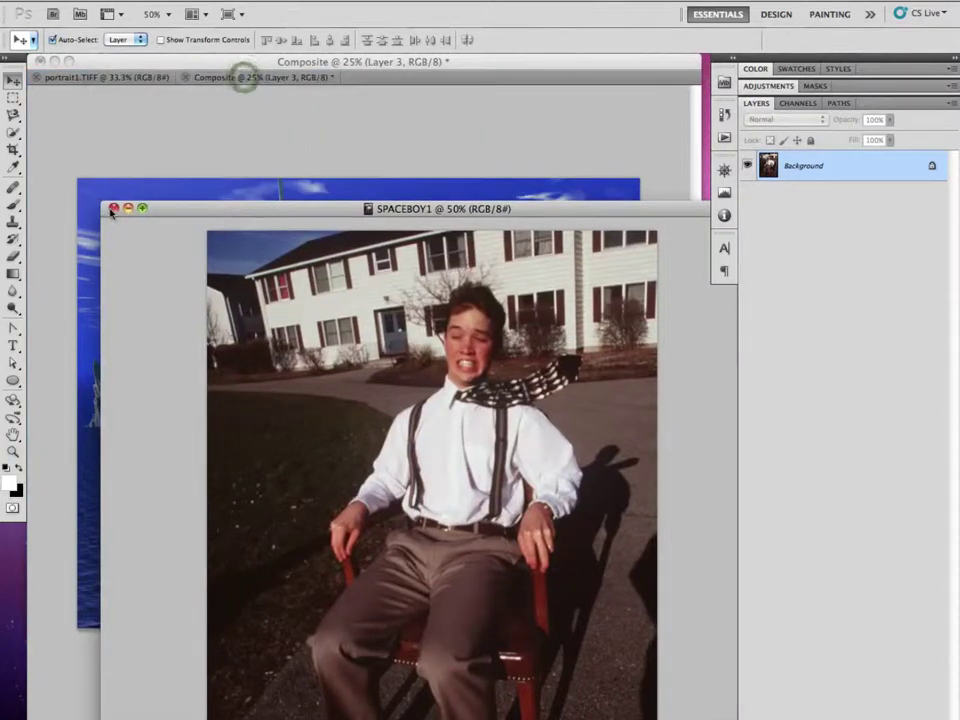
click(113, 209)
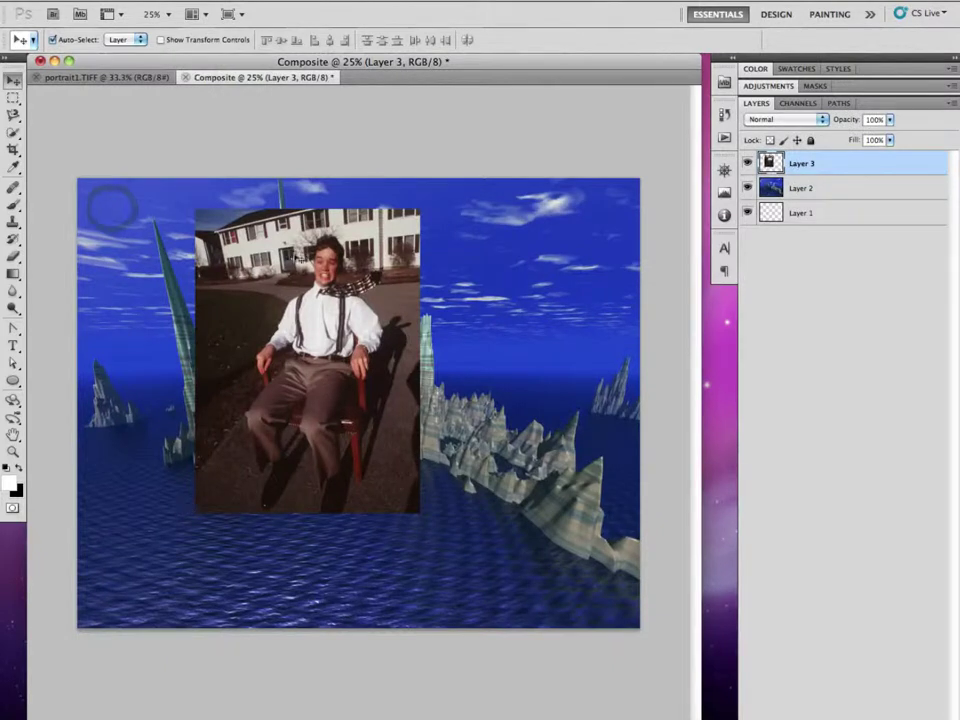
click(62, 78)
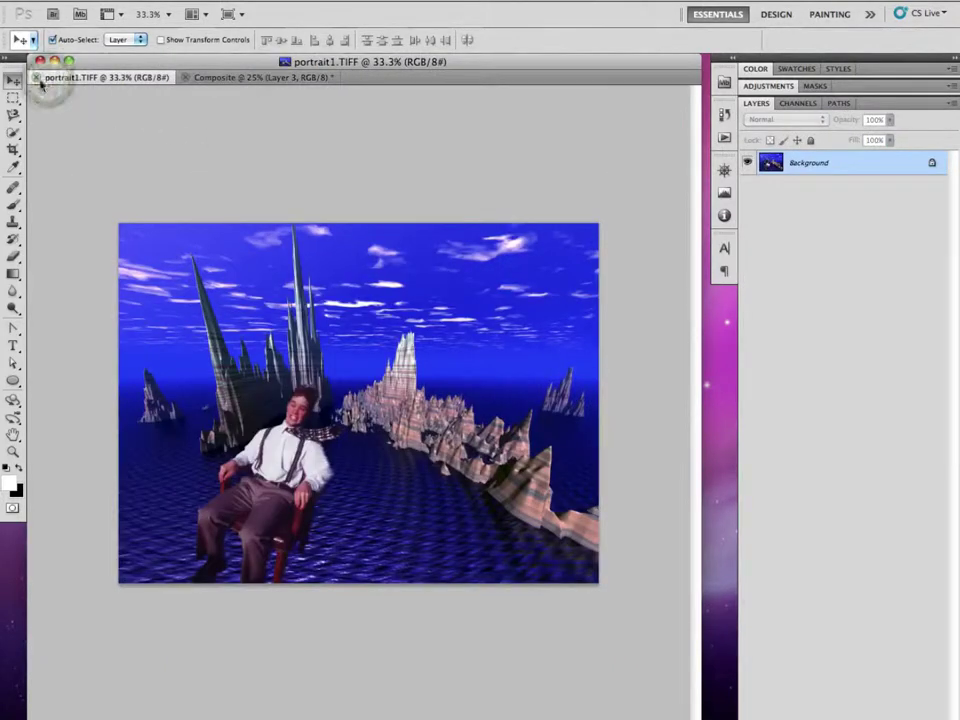
click(37, 77)
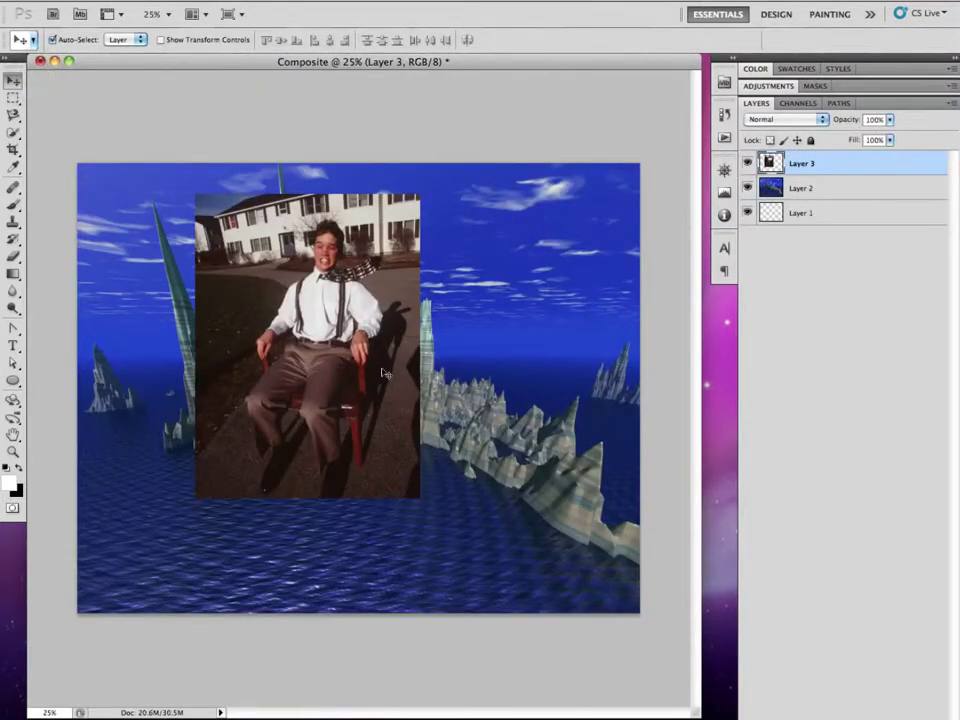
Show Composite in full-screen mode with the menu bar and centre the canvas in the work area.
key(f)
drag(388, 380, 327, 378)
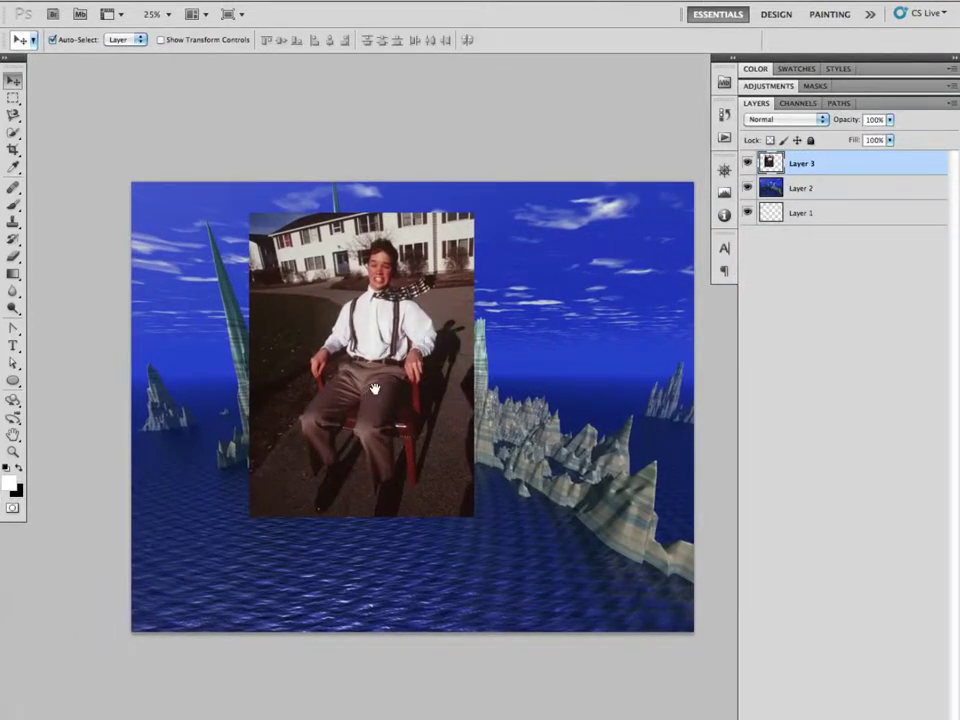
drag(374, 390, 370, 430)
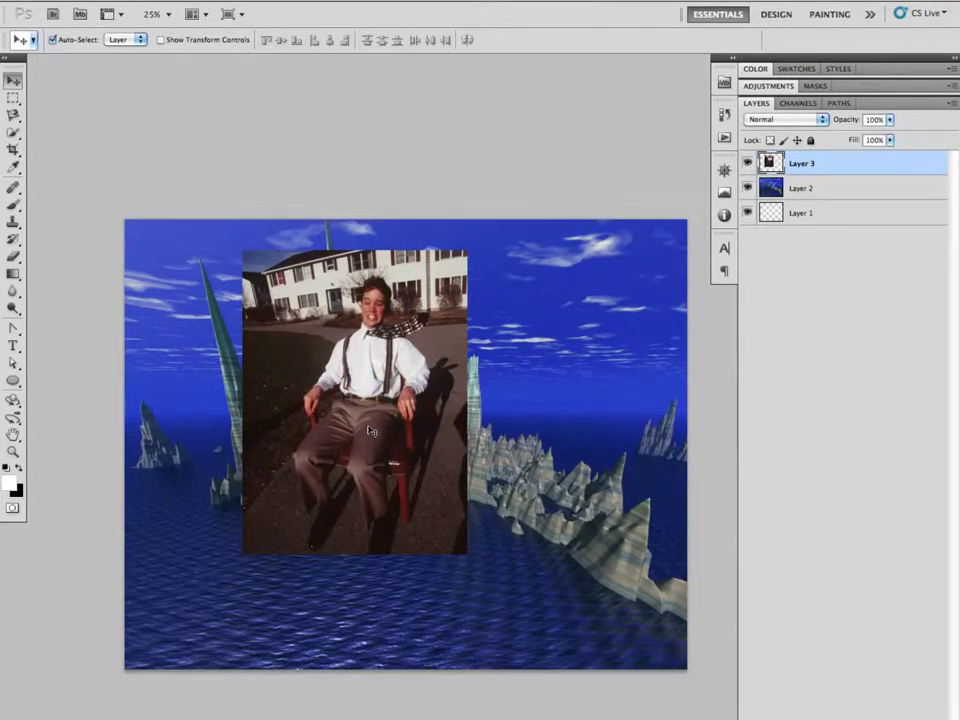
drag(370, 428, 370, 413)
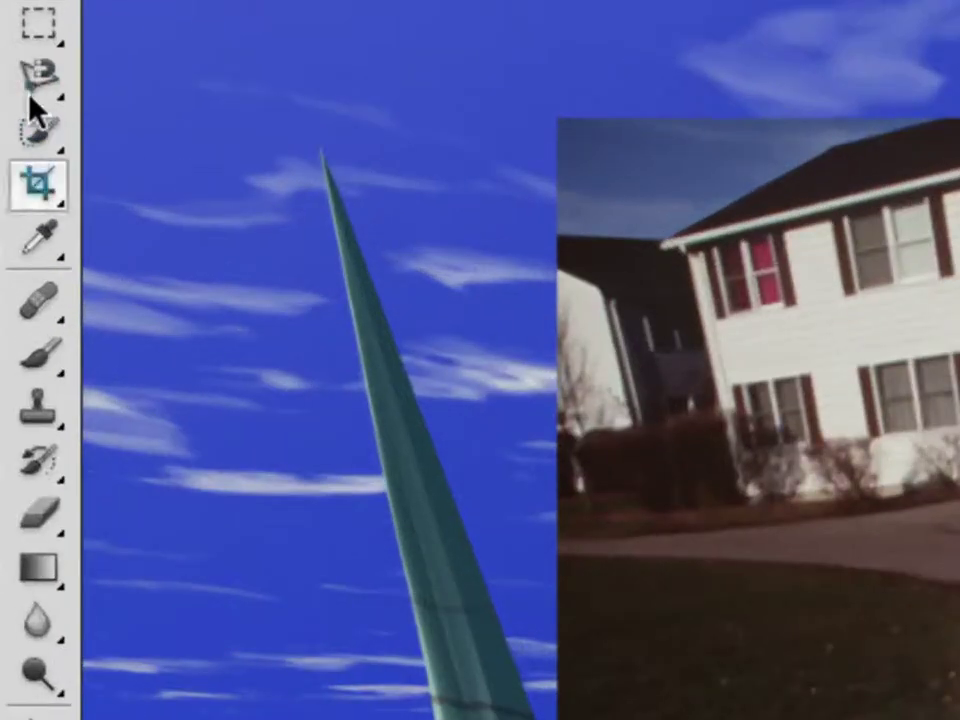
Activate the Magic Wand Tool from the Quick Selection tool group.
click(25, 94)
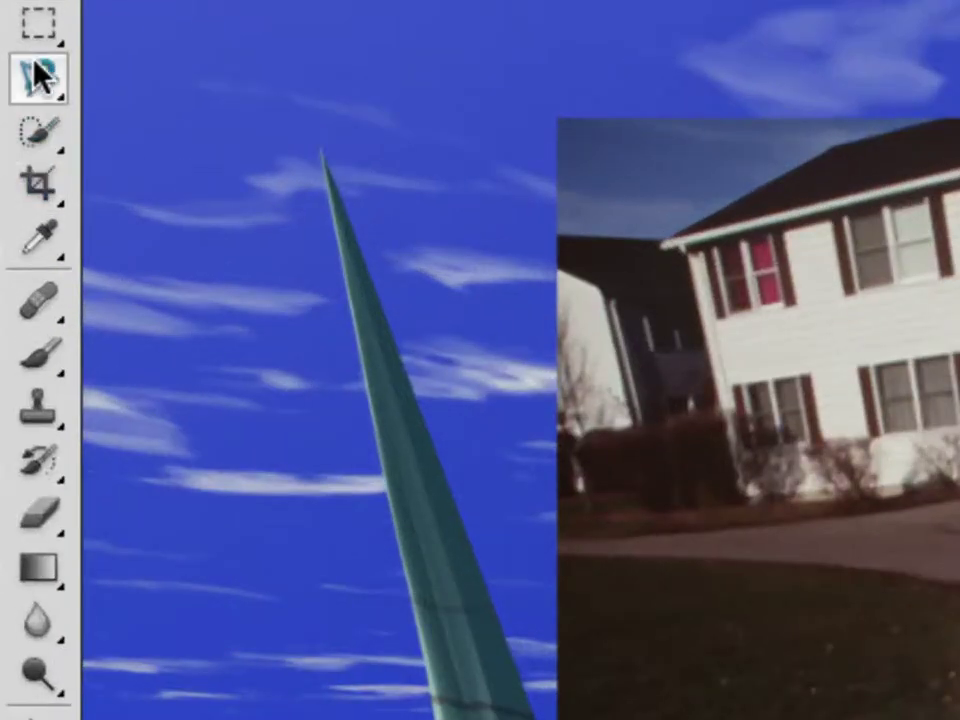
click(41, 129)
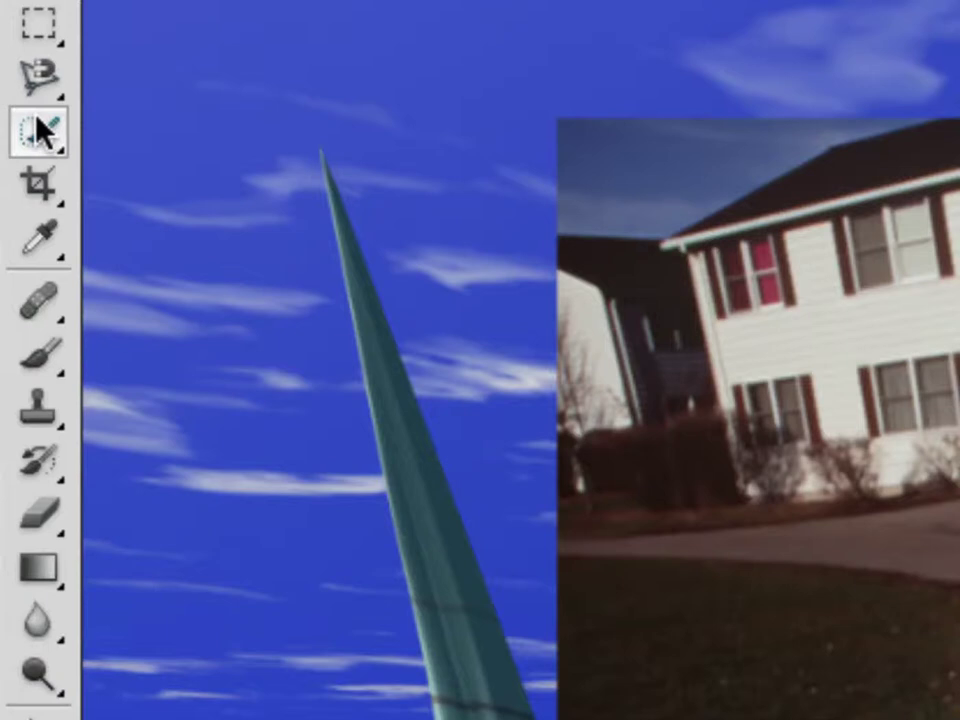
click(38, 132)
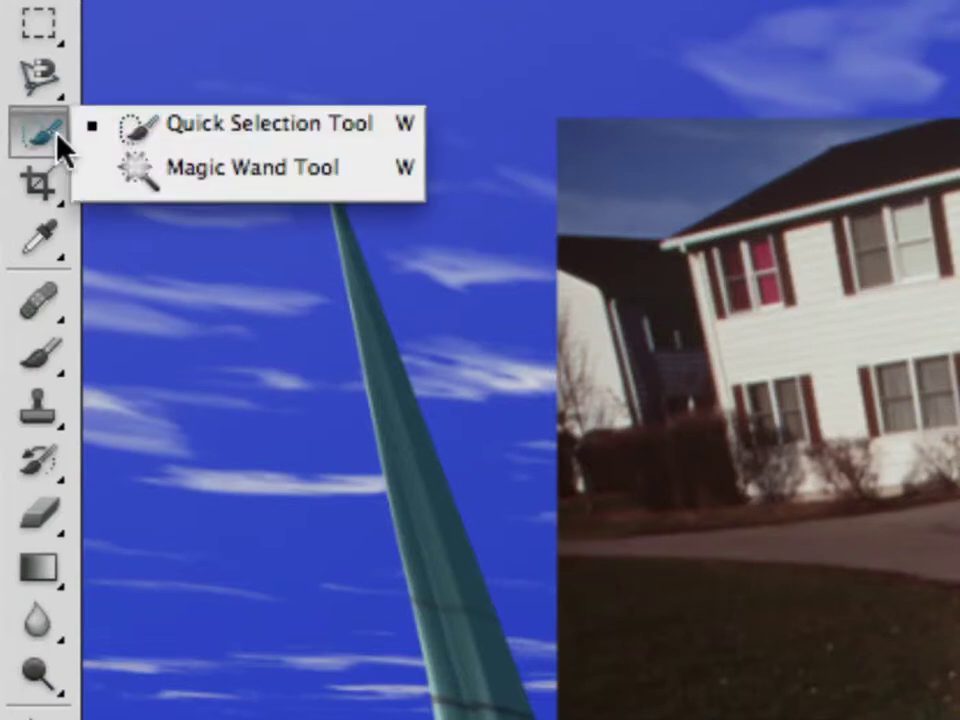
click(145, 175)
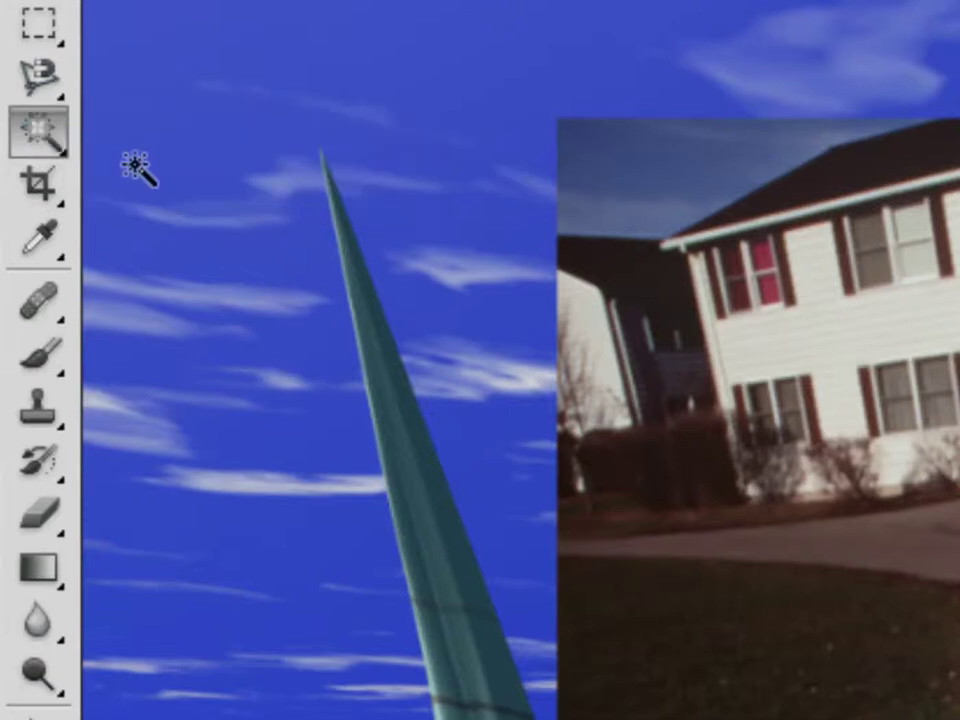
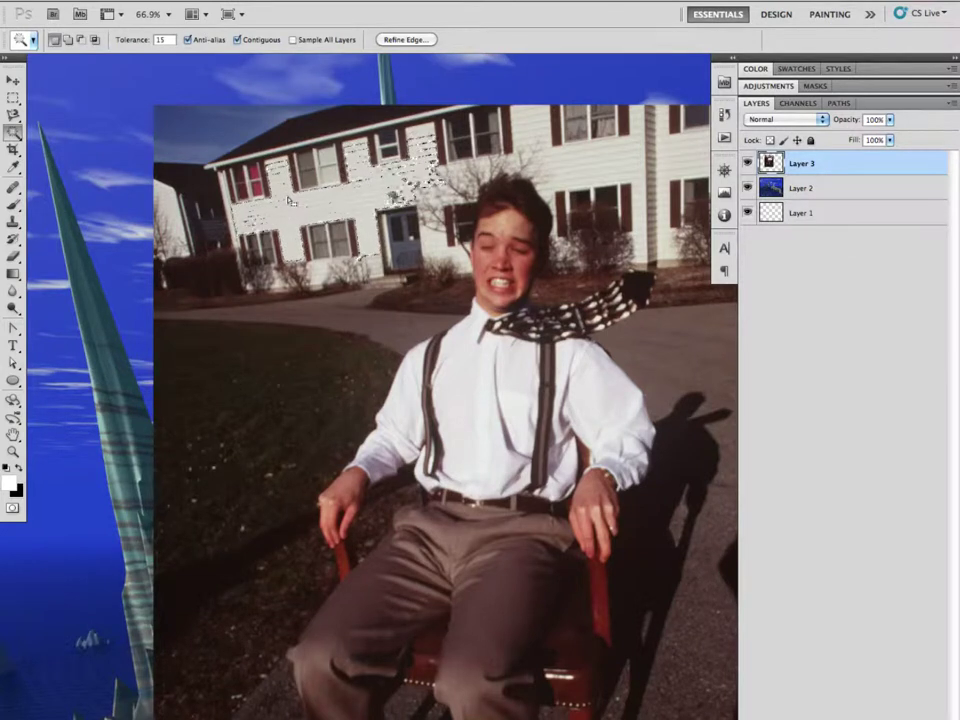
Paint black strokes inside the selected house siding with the Brush Tool at a size of 50.
drag(285, 133, 366, 182)
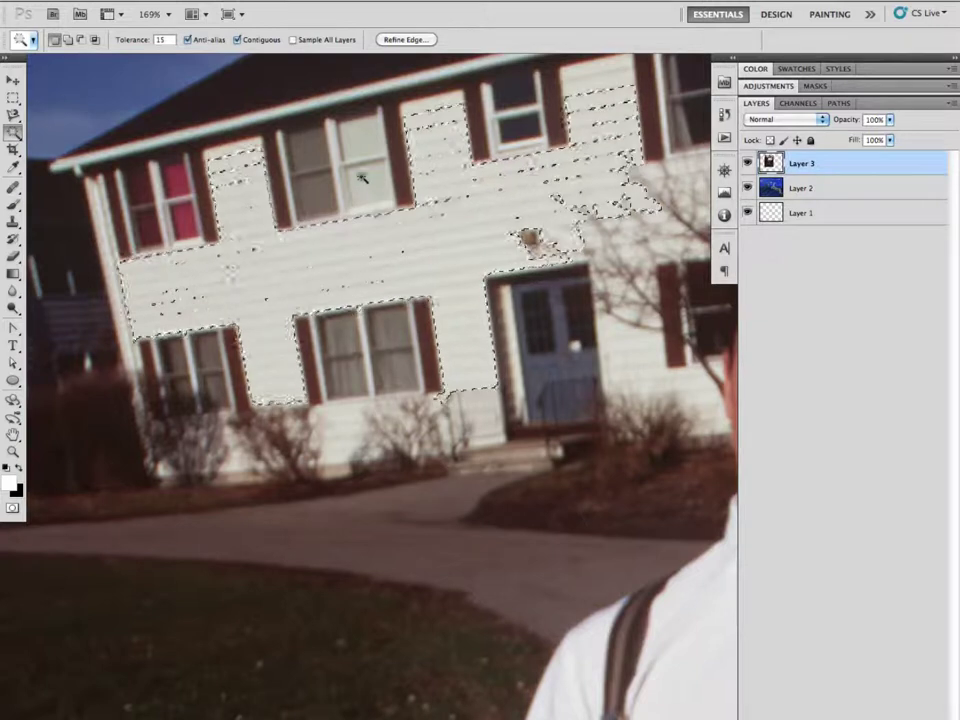
click(13, 204)
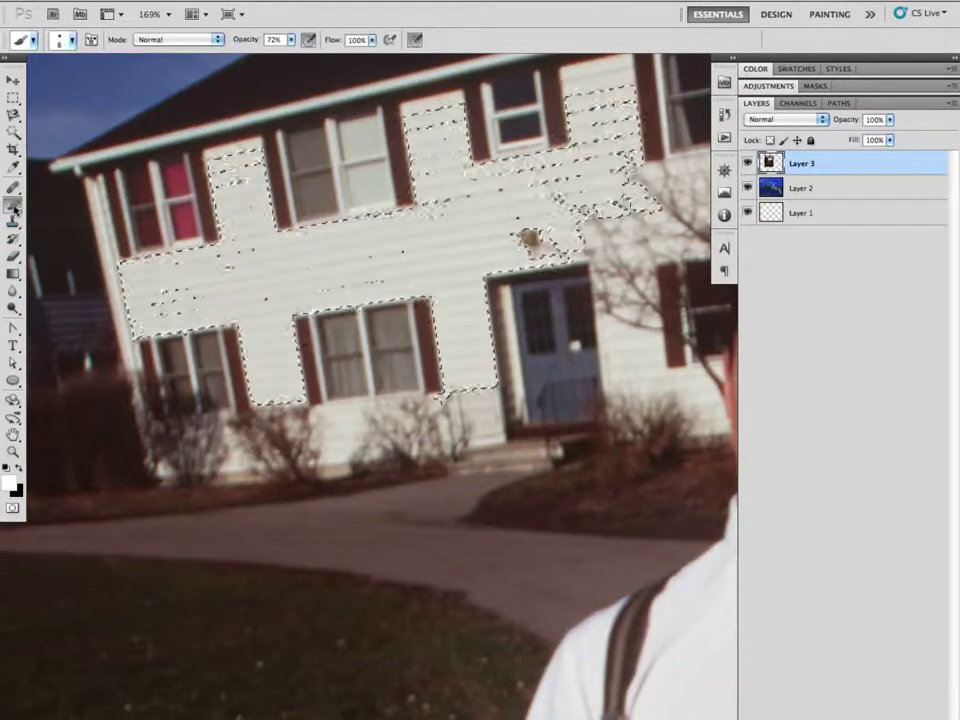
click(17, 464)
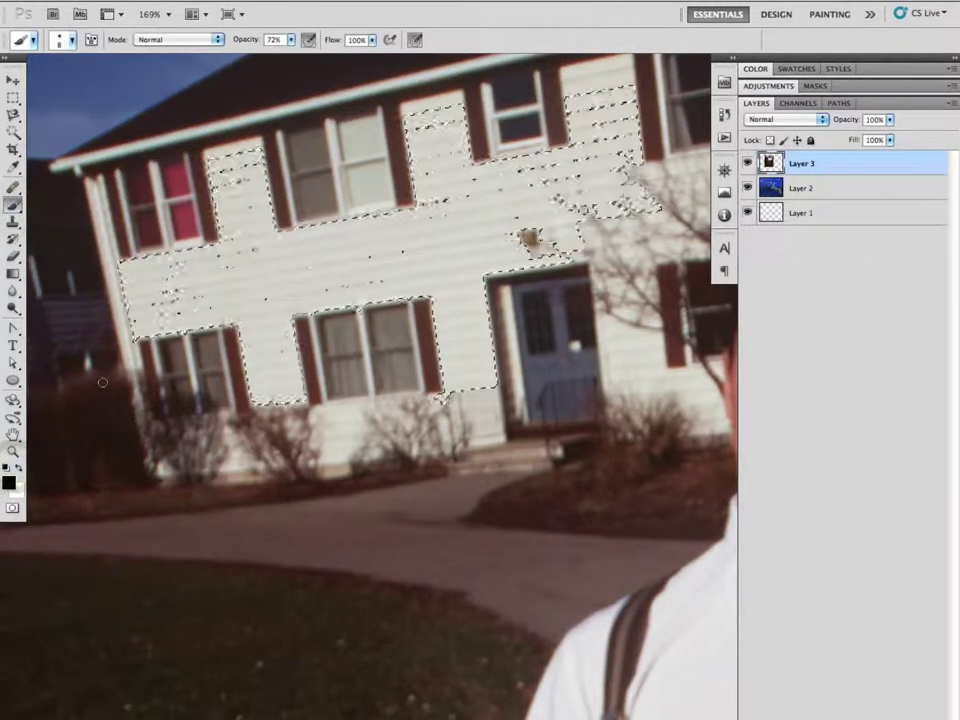
key(bracketright)
key(bracketright)
key(bracketright)
key(bracketright)
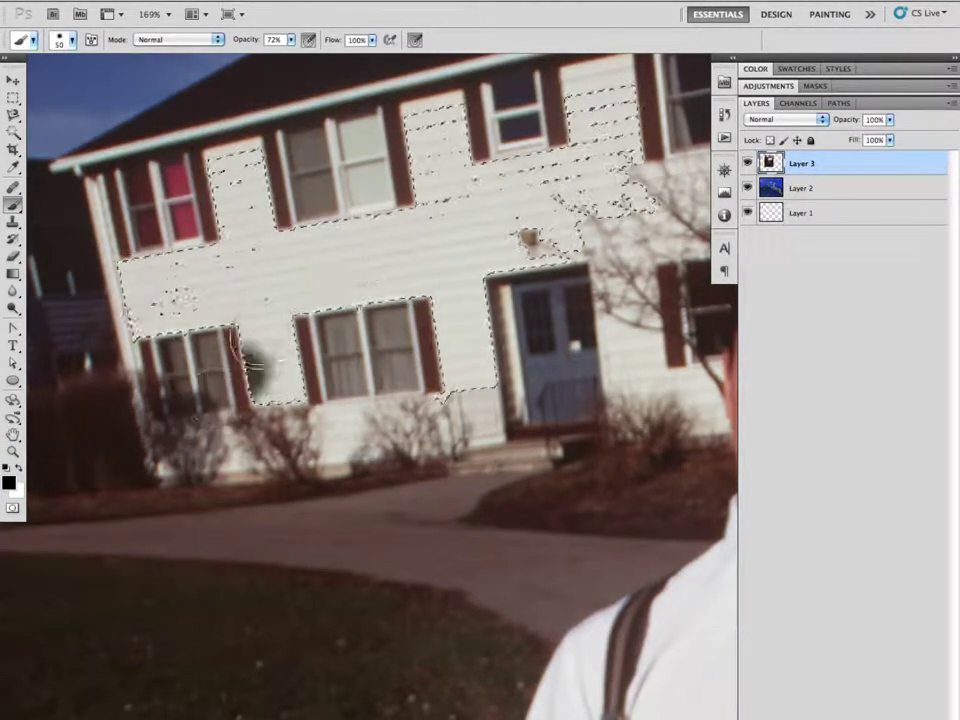
mouse_move(283, 342)
mouse_down()
mouse_move(270, 385)
mouse_move(236, 317)
mouse_up()
mouse_move(225, 252)
mouse_down()
mouse_move(233, 183)
mouse_move(225, 150)
mouse_up()
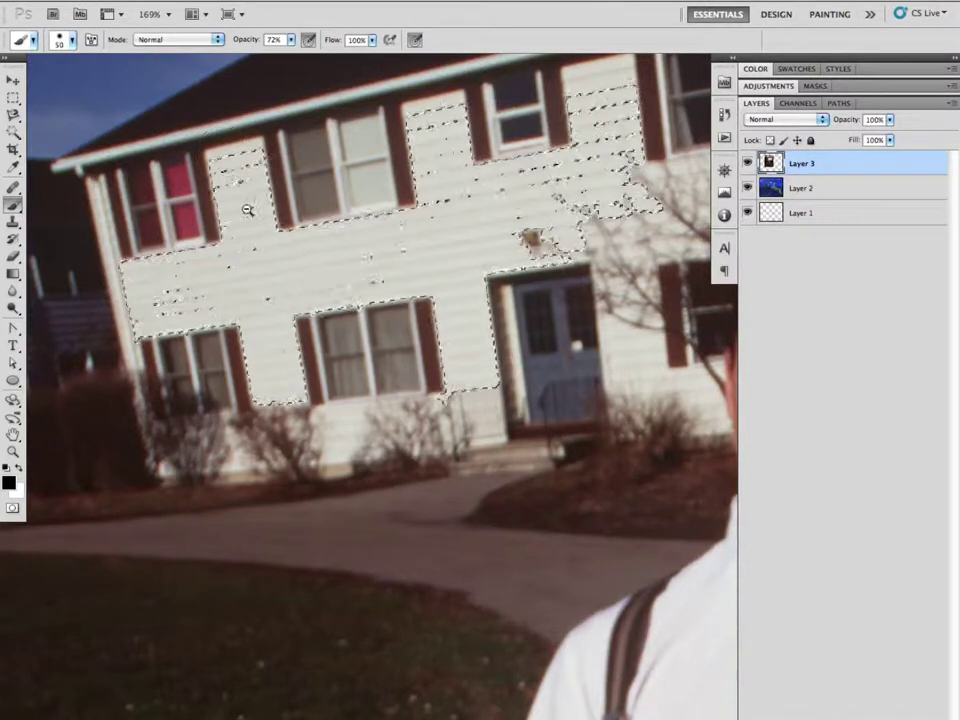
Delete the selected house siding from Layer 3 and undo the deletion.
alt+click(365, 286)
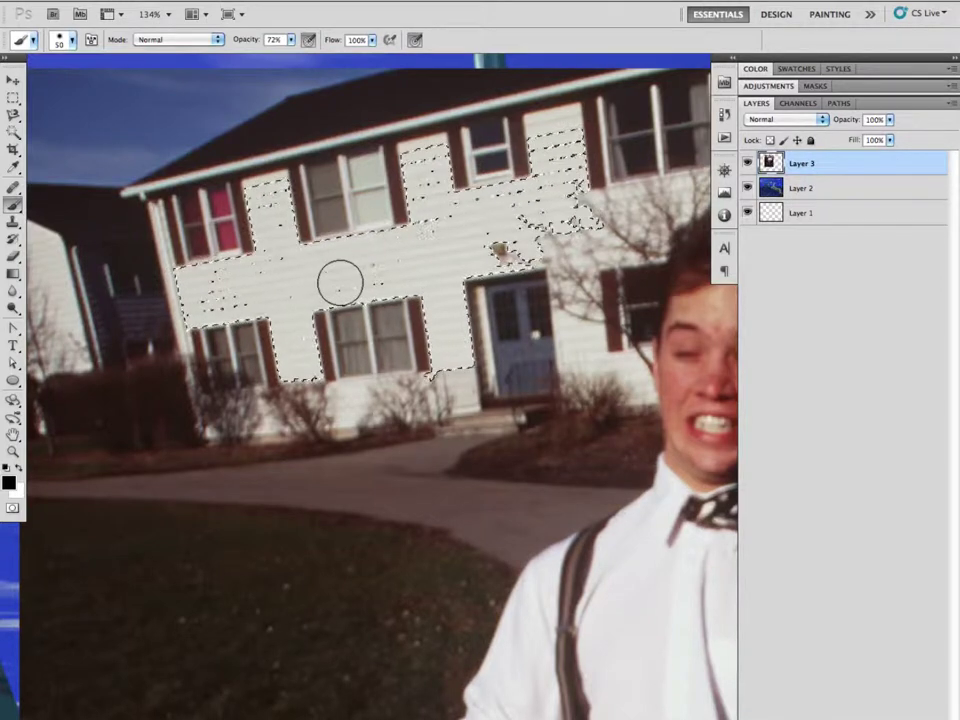
drag(371, 270, 446, 272)
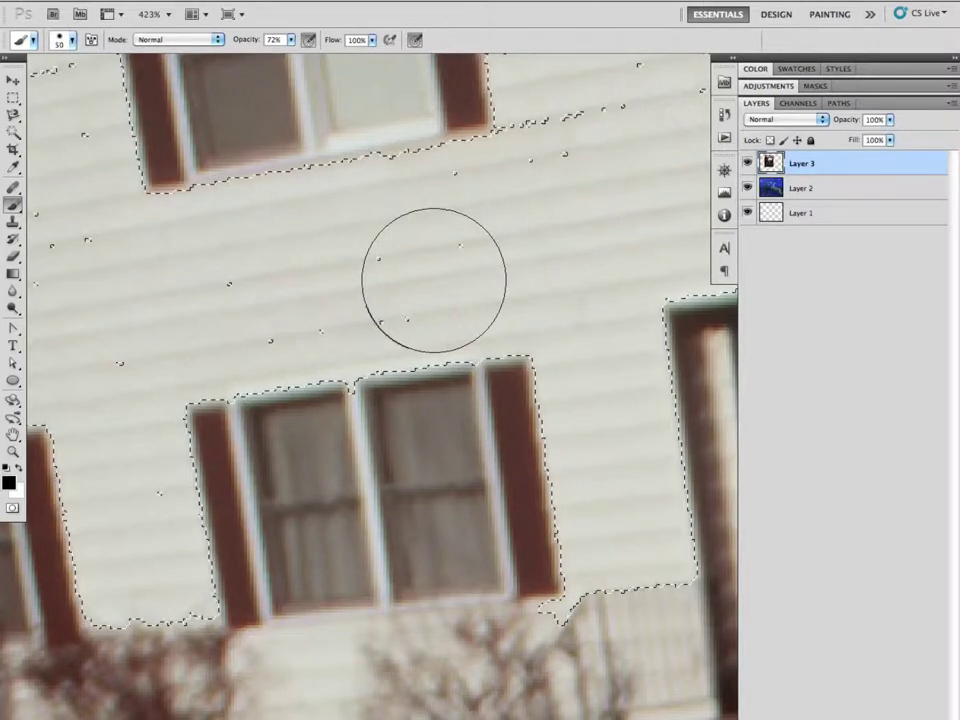
key(Delete)
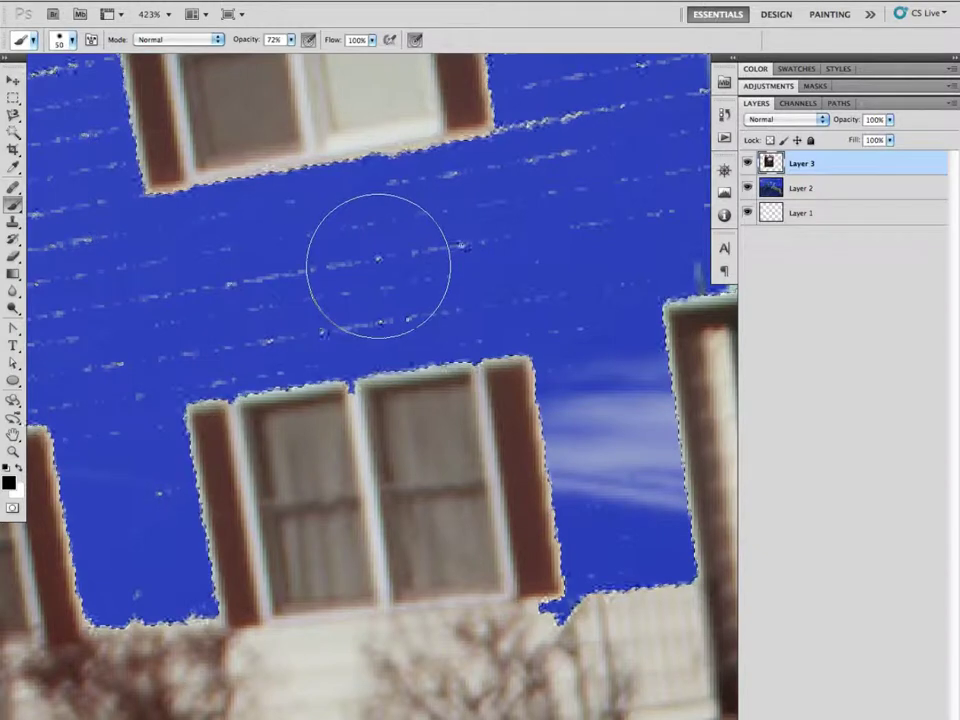
key(ctrl+z)
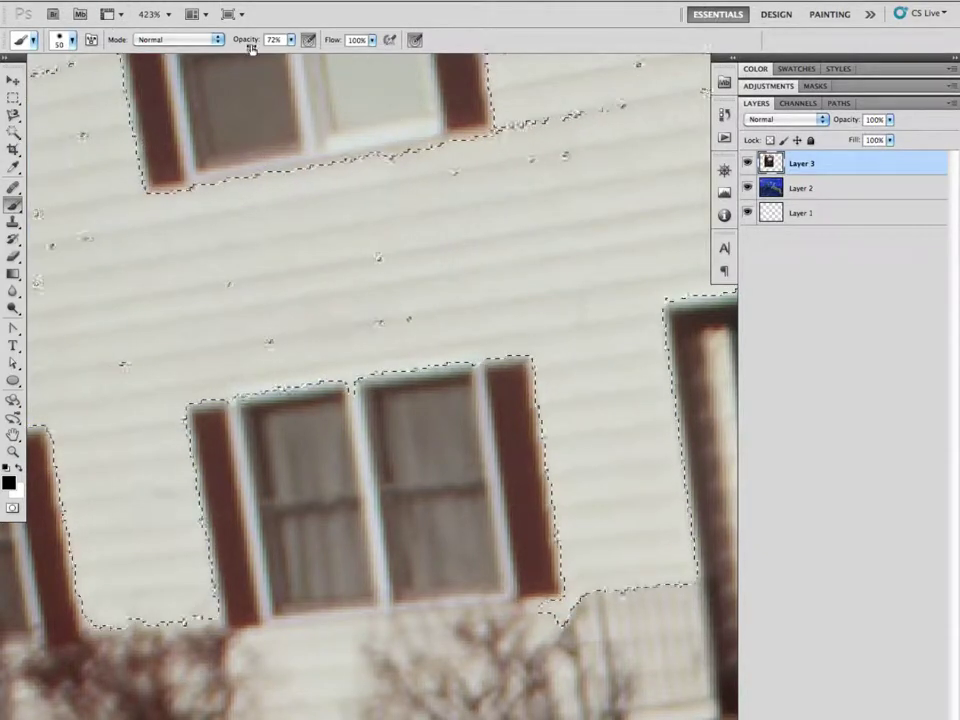
Set the Magic Wand tolerance to 32 and make a fresh selection of the house siding.
click(13, 132)
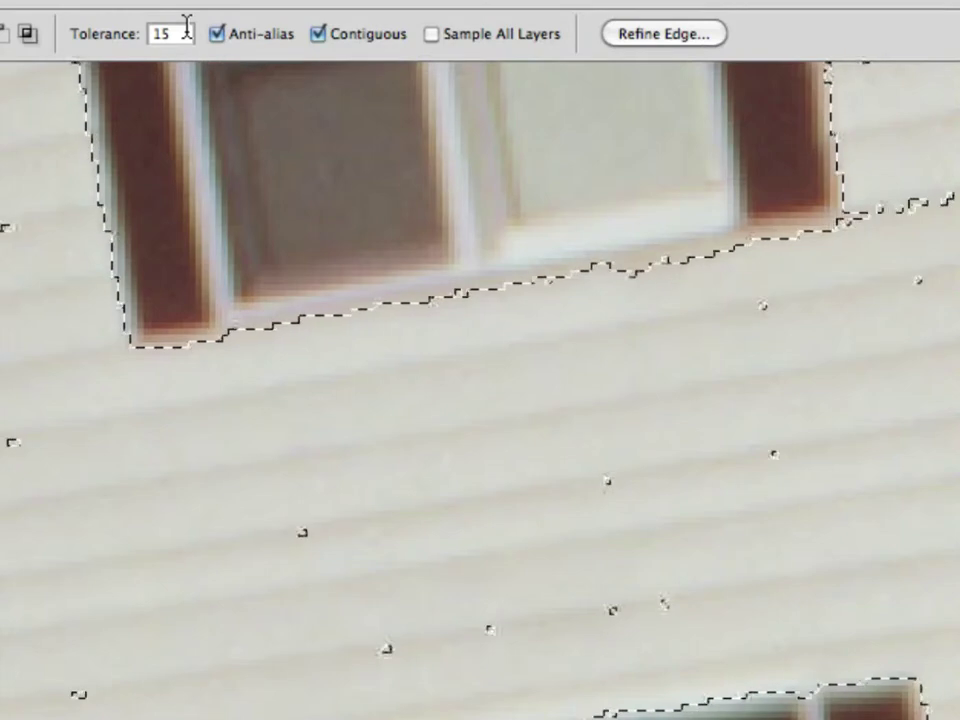
click(128, 34)
text(32)
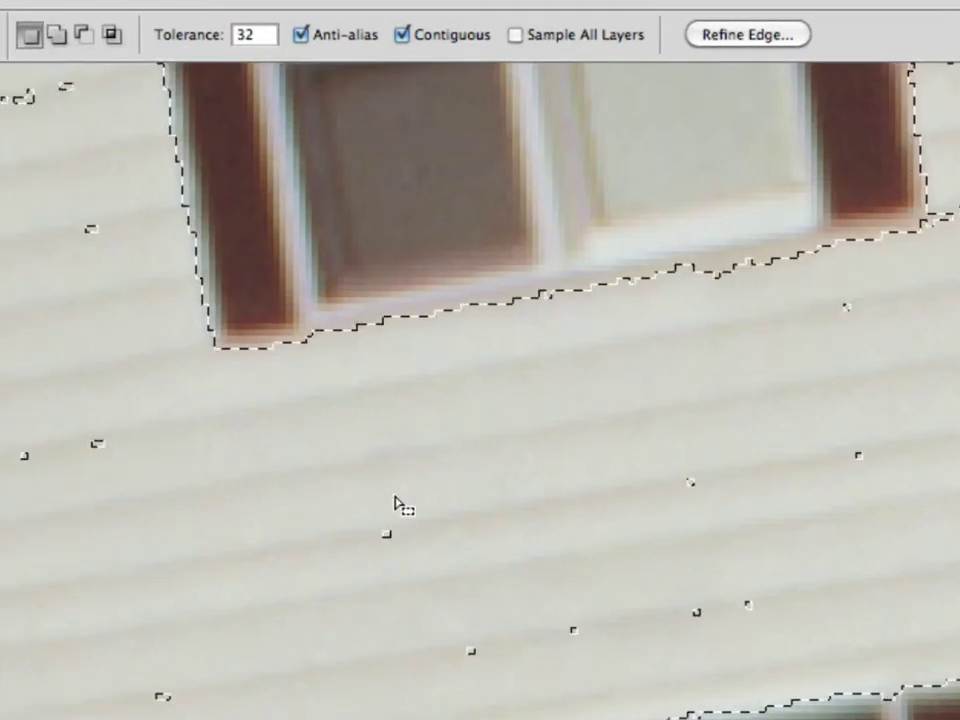
key(super+d)
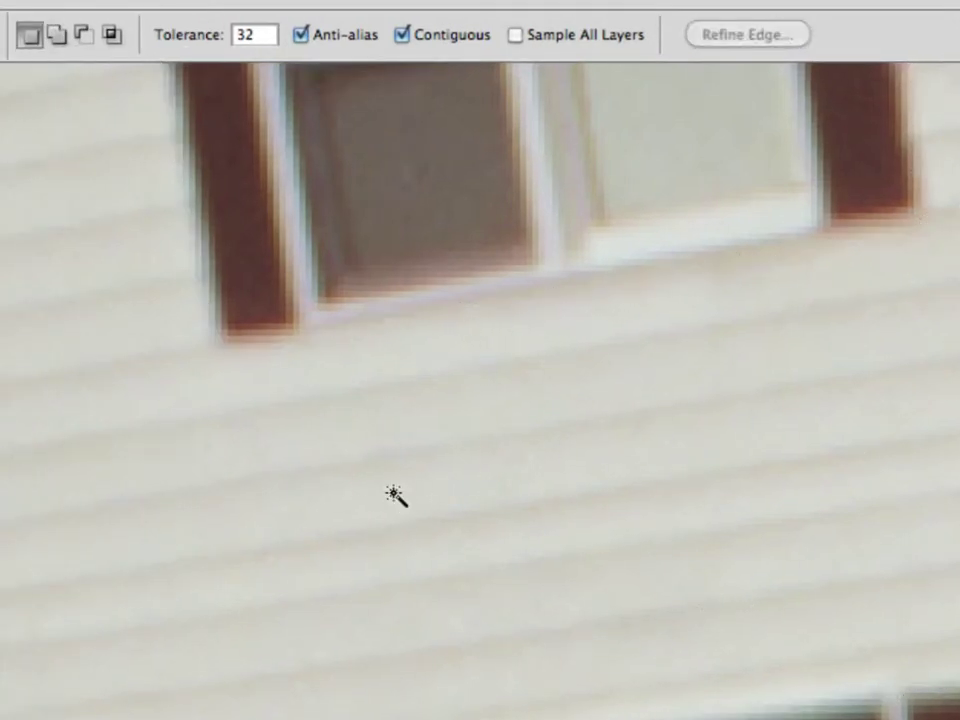
click(390, 503)
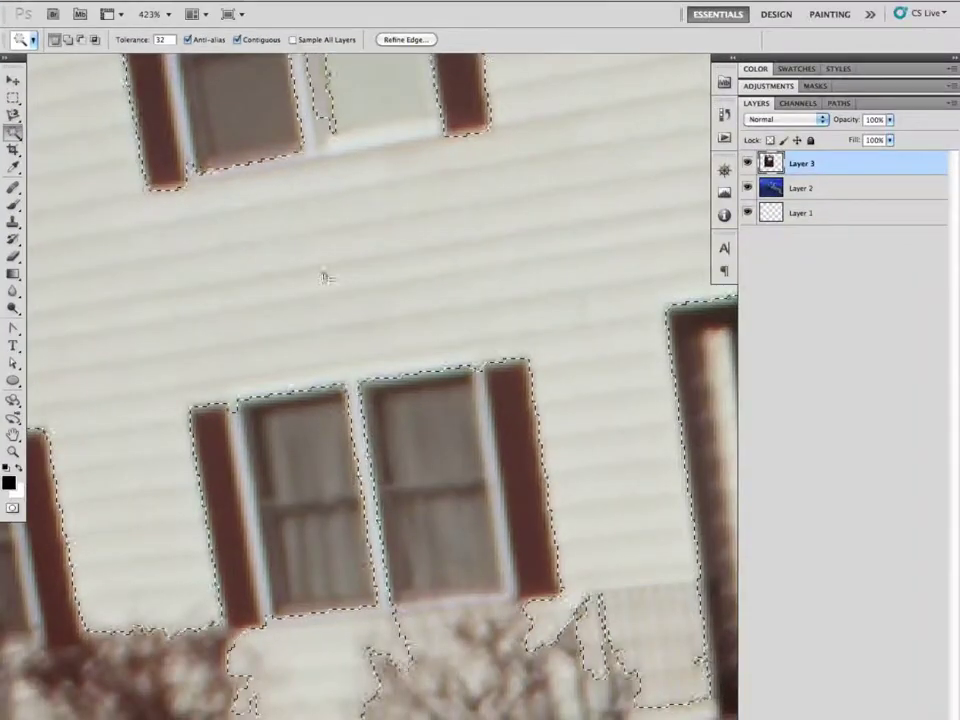
Try the Magic Wand on the planting bed, the ground beside the tie and both suspenders, and clear the selection.
drag(403, 311, 306, 274)
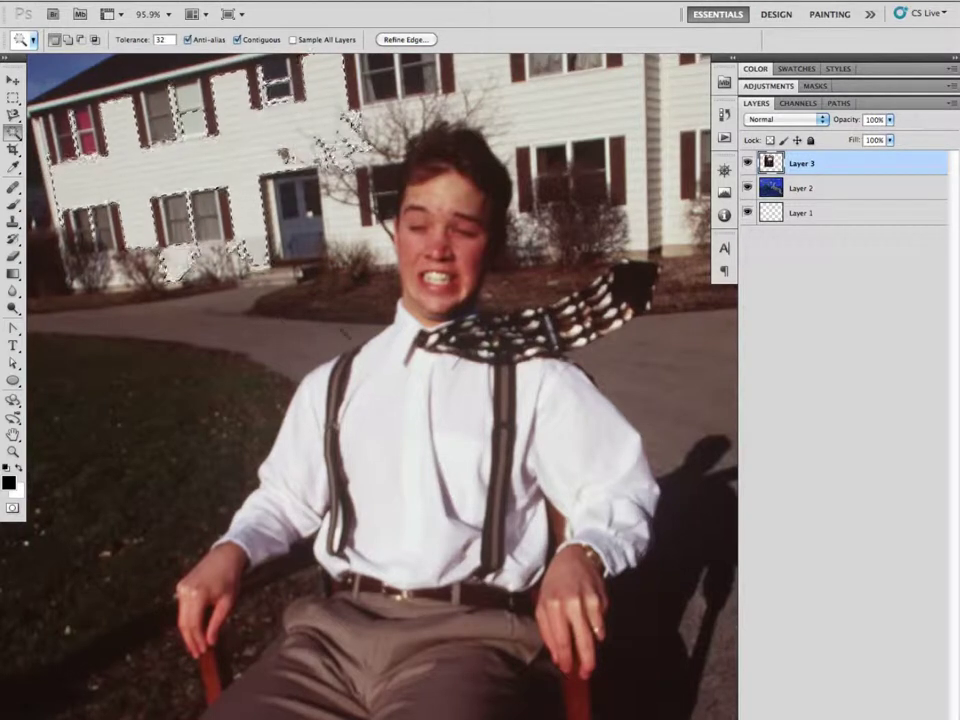
click(362, 318)
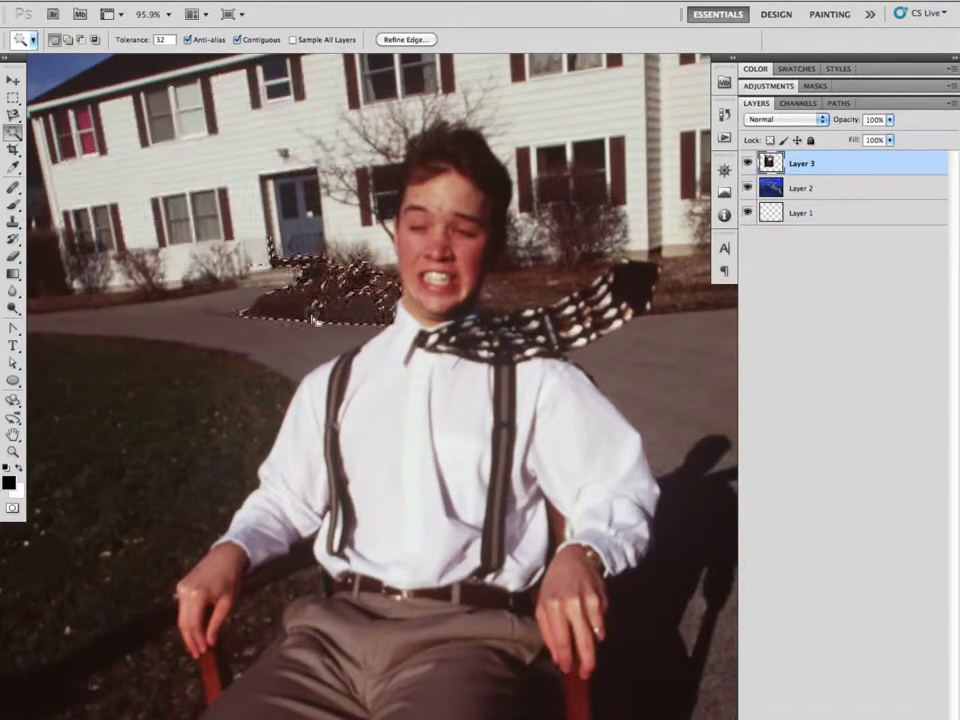
click(518, 310)
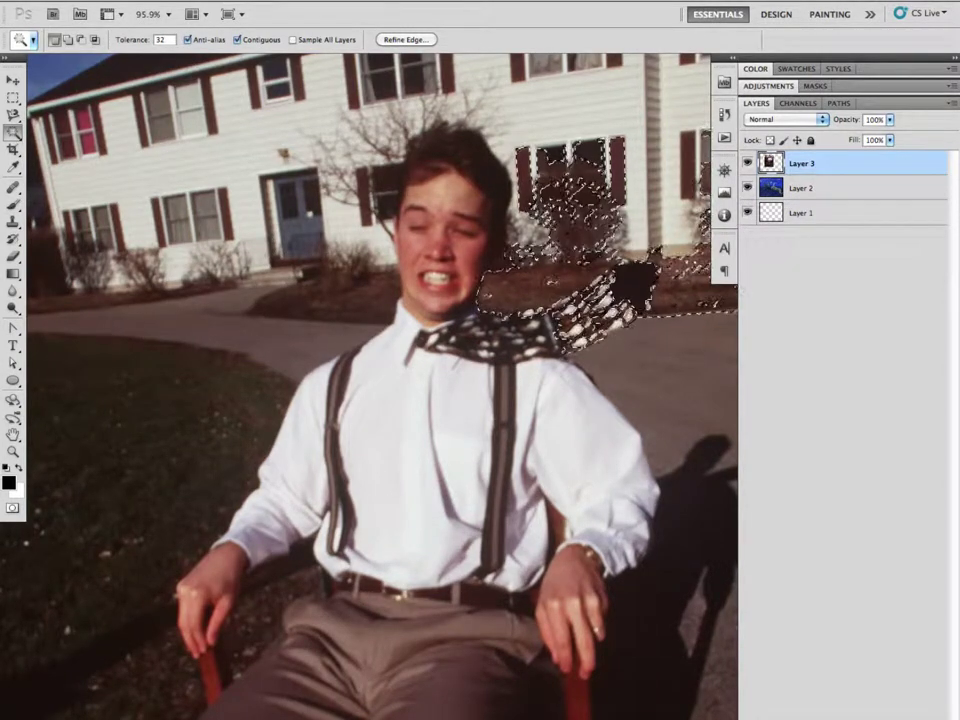
click(344, 376)
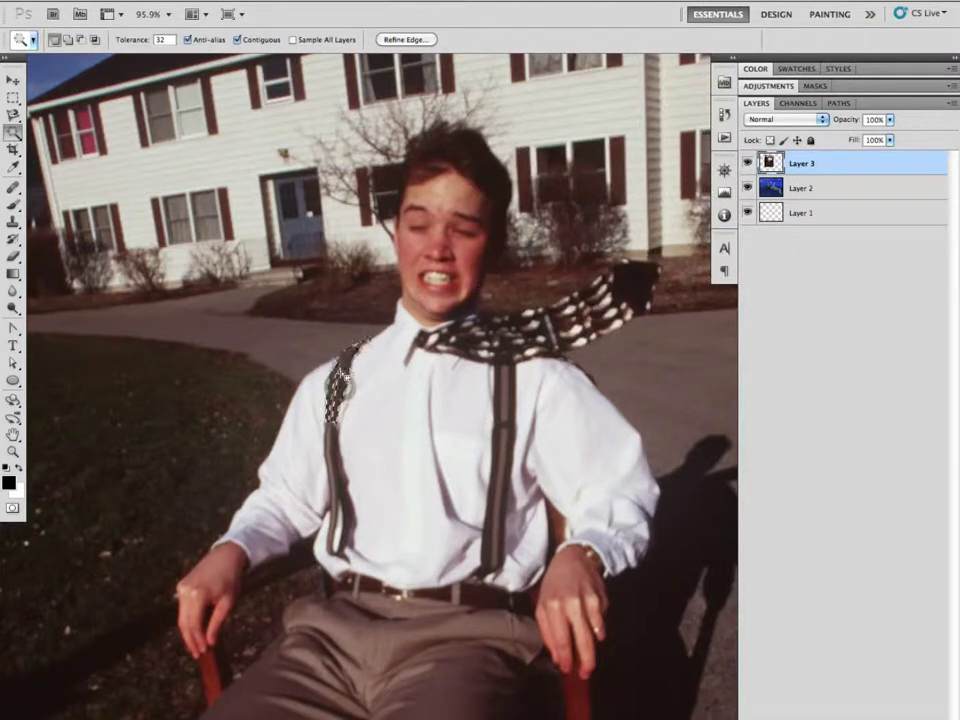
click(514, 381)
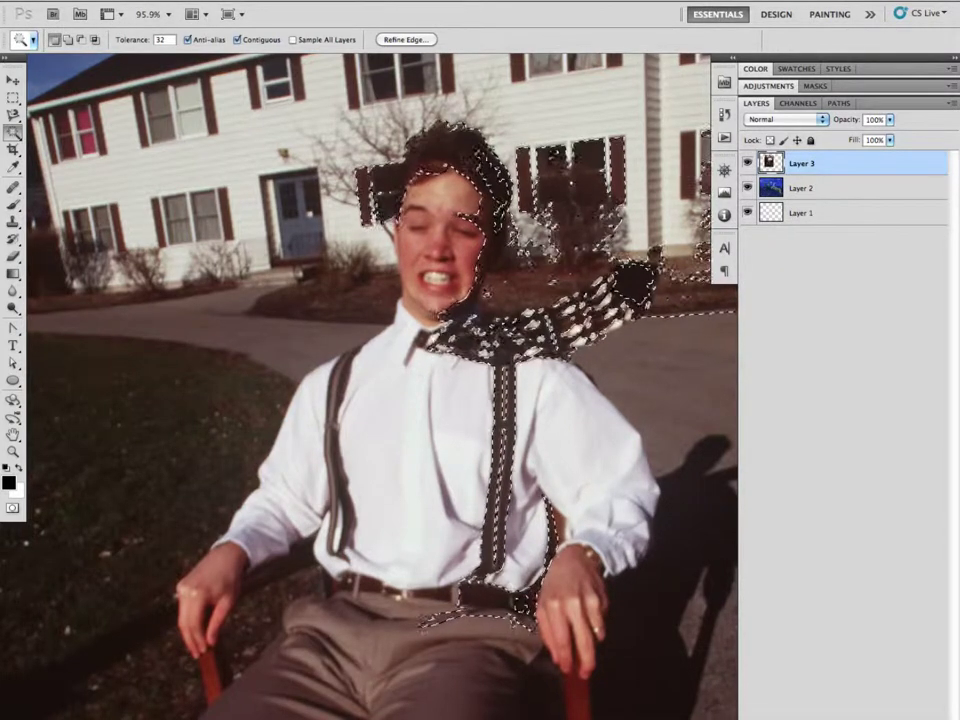
key(ctrl+d)
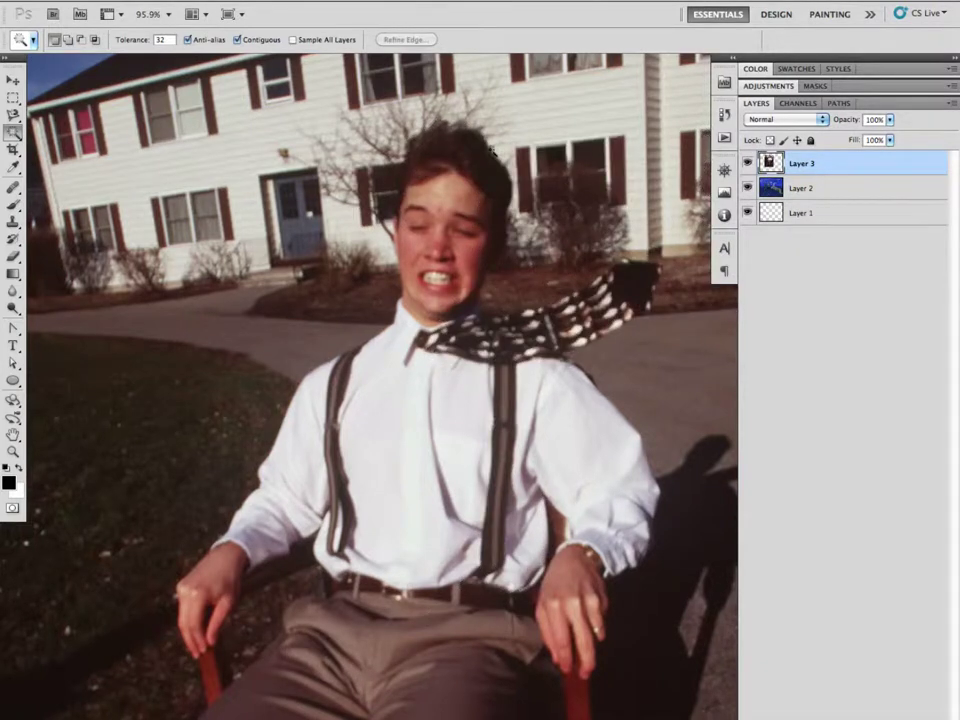
Select the front of the white shirt with the Magic Wand and add the sleeve and fabric beyond the suspender nearest the shadow.
click(385, 361)
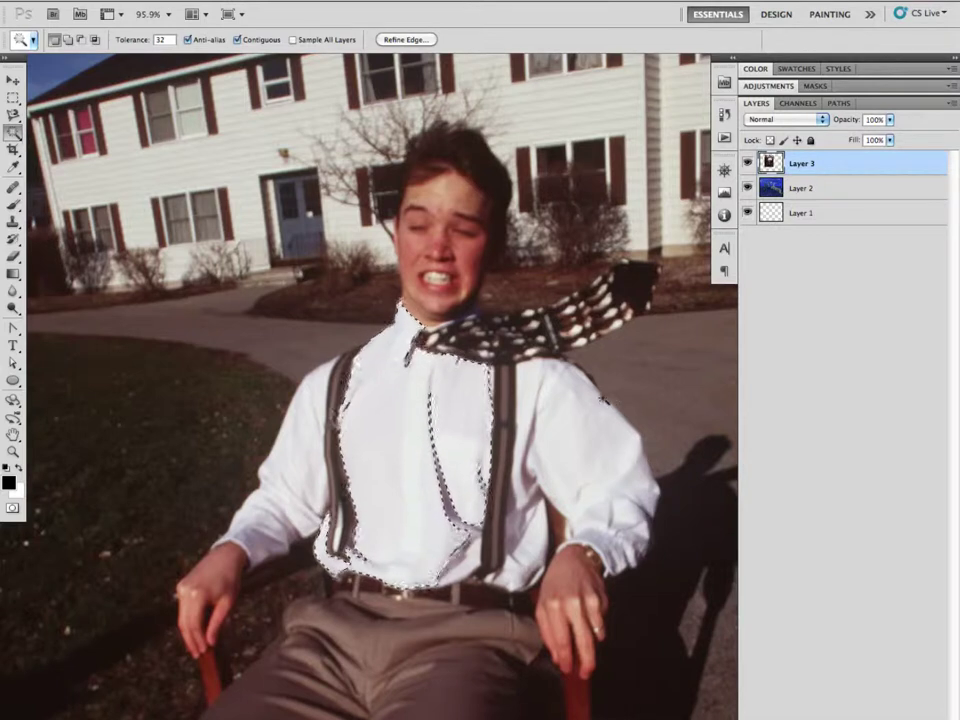
click(733, 340)
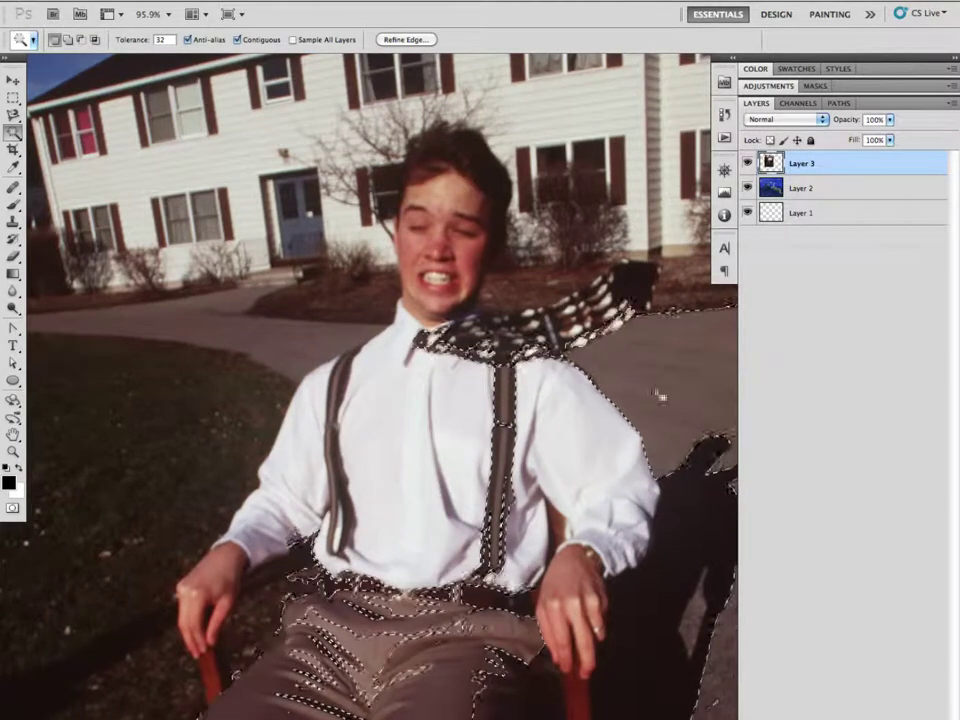
click(416, 380)
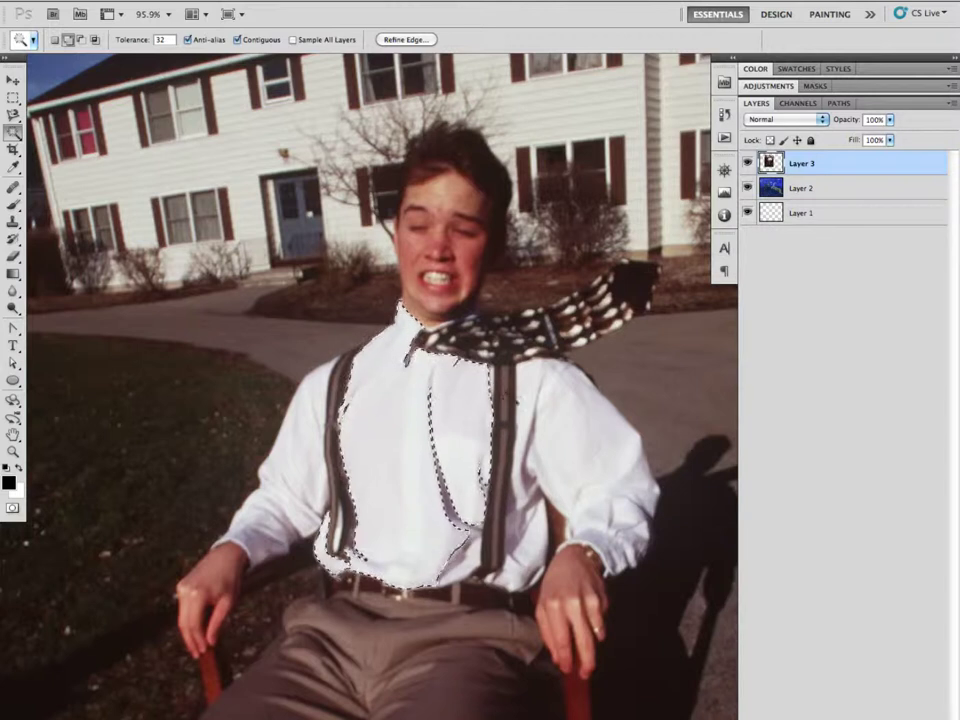
click(531, 388)
click(527, 548)
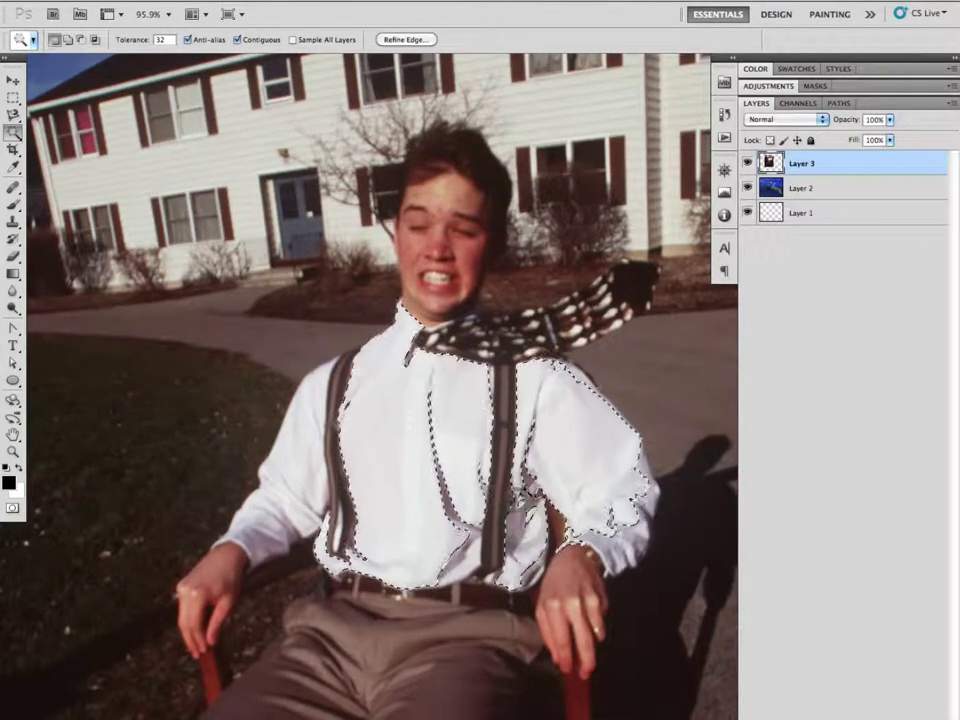
click(523, 490)
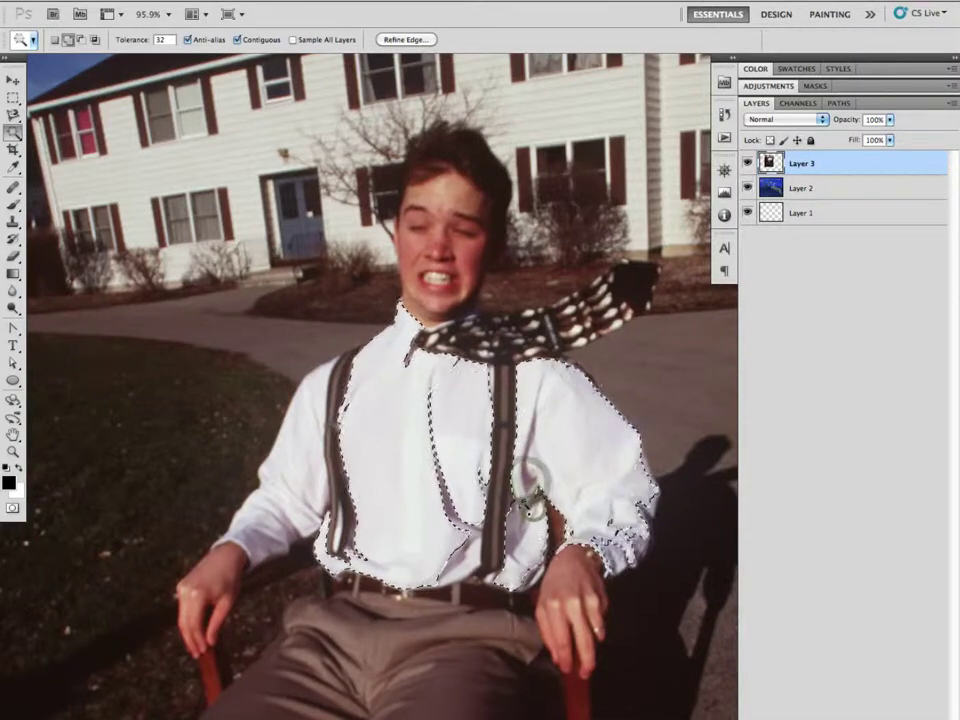
drag(527, 483, 540, 493)
Check the edges of the shirt selection up close and deselect it.
scroll(540, 493, up, 5)
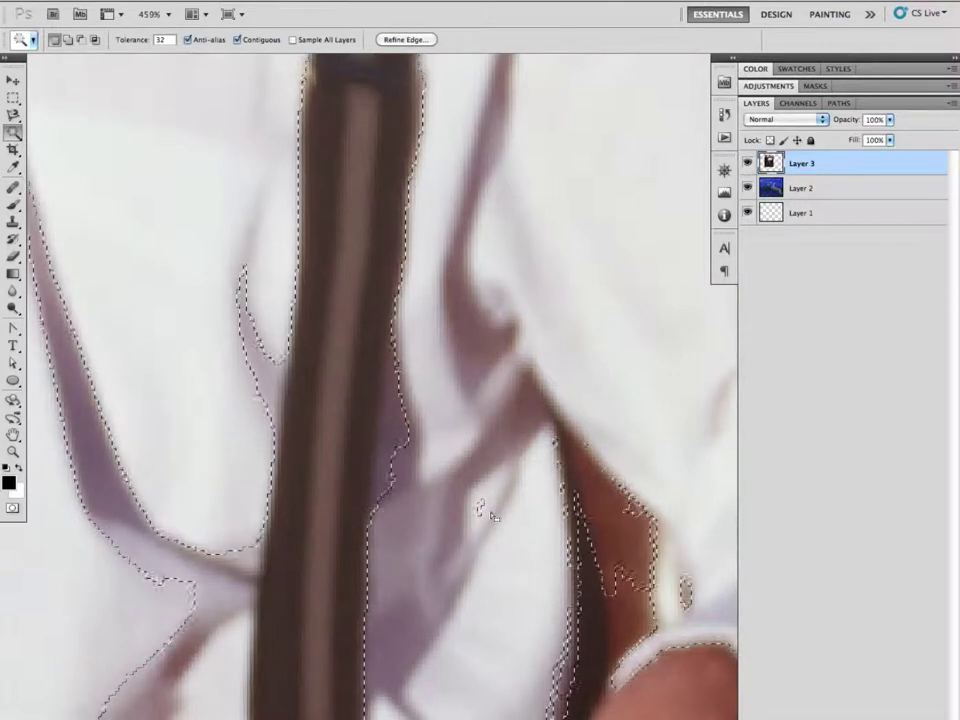
scroll(571, 500, down, 5)
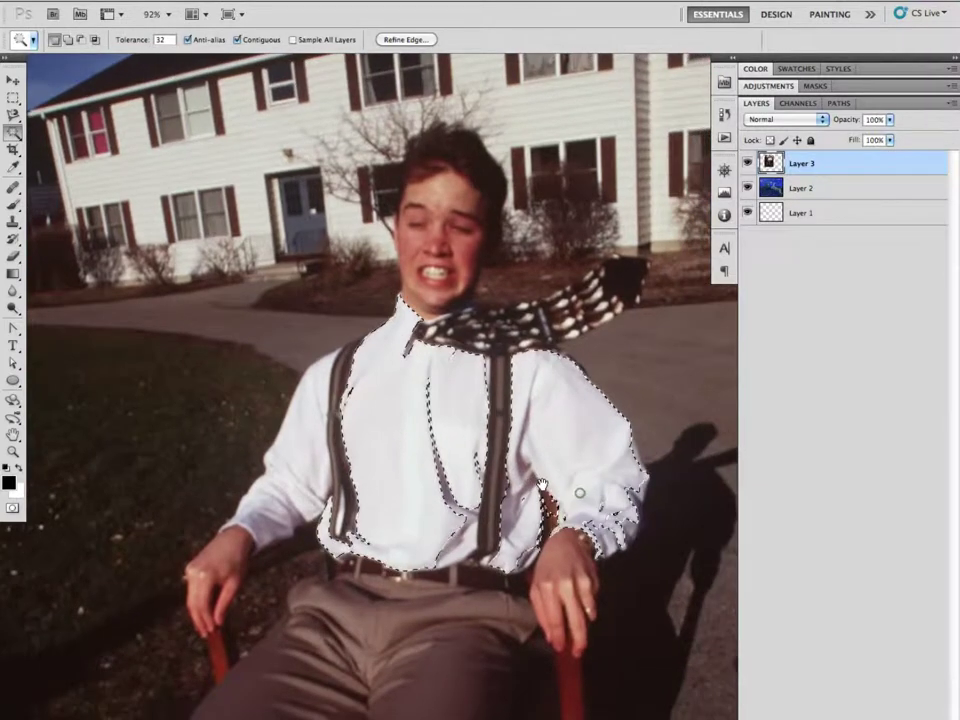
scroll(578, 494, down, 2)
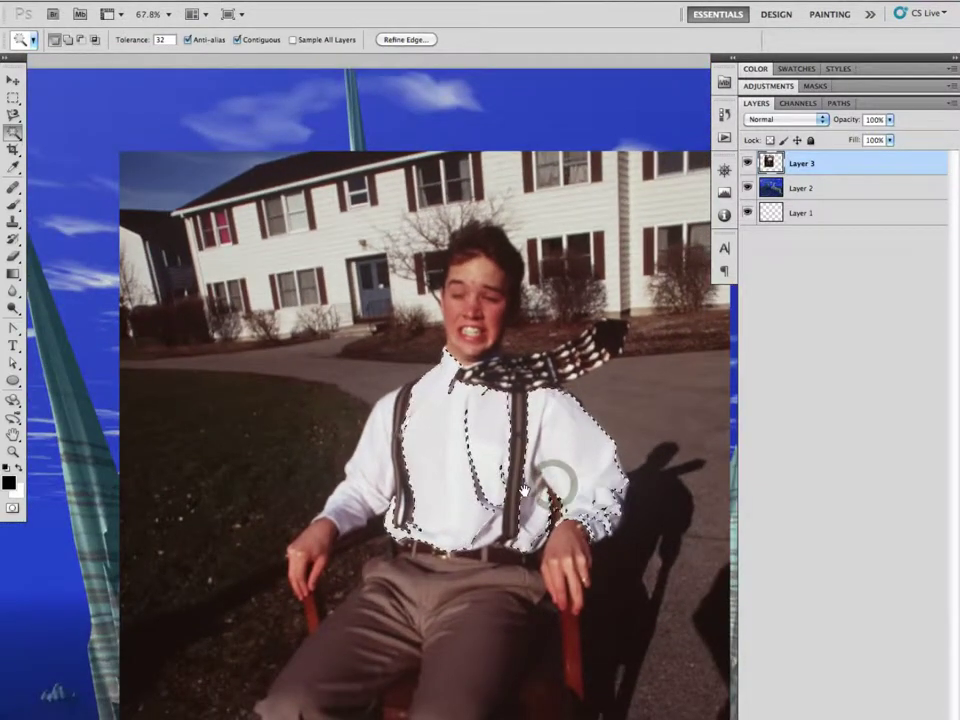
scroll(522, 490, down, 2)
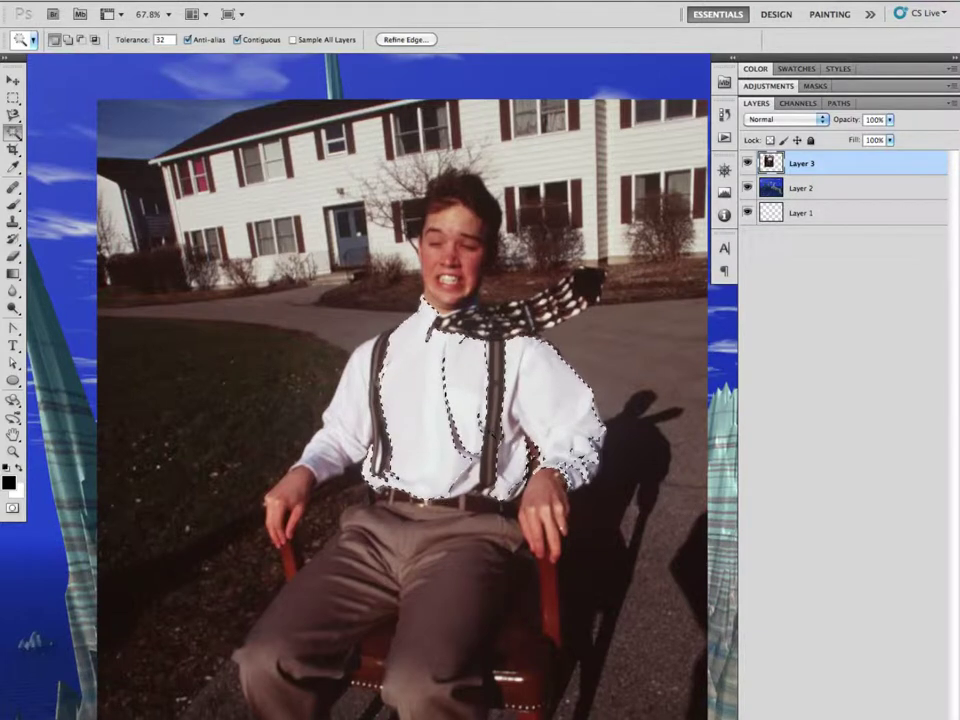
click(272, 1)
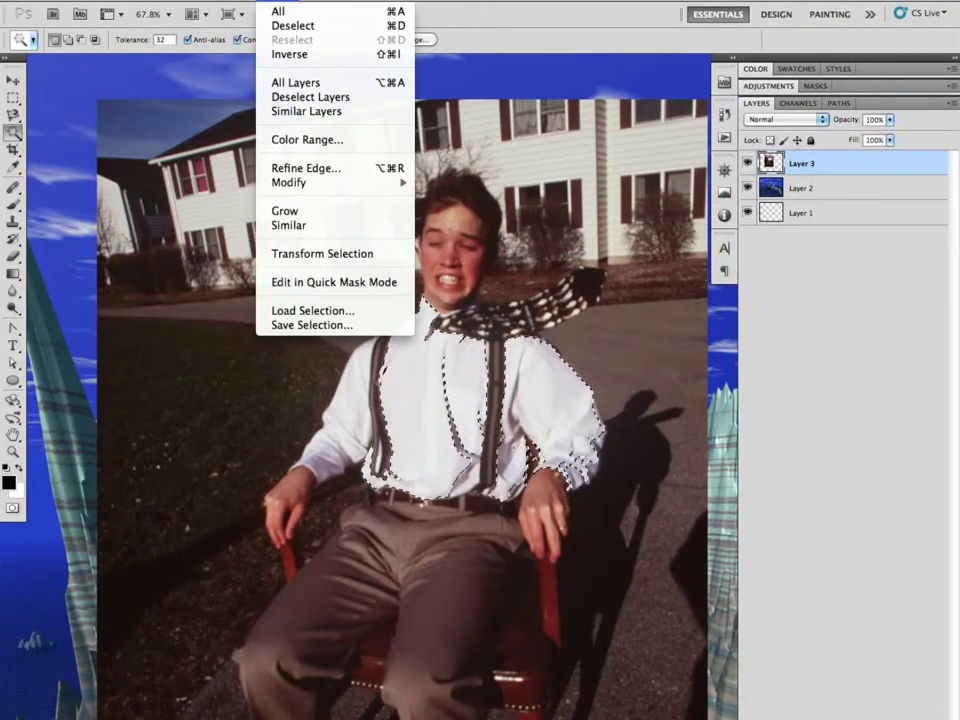
click(274, 28)
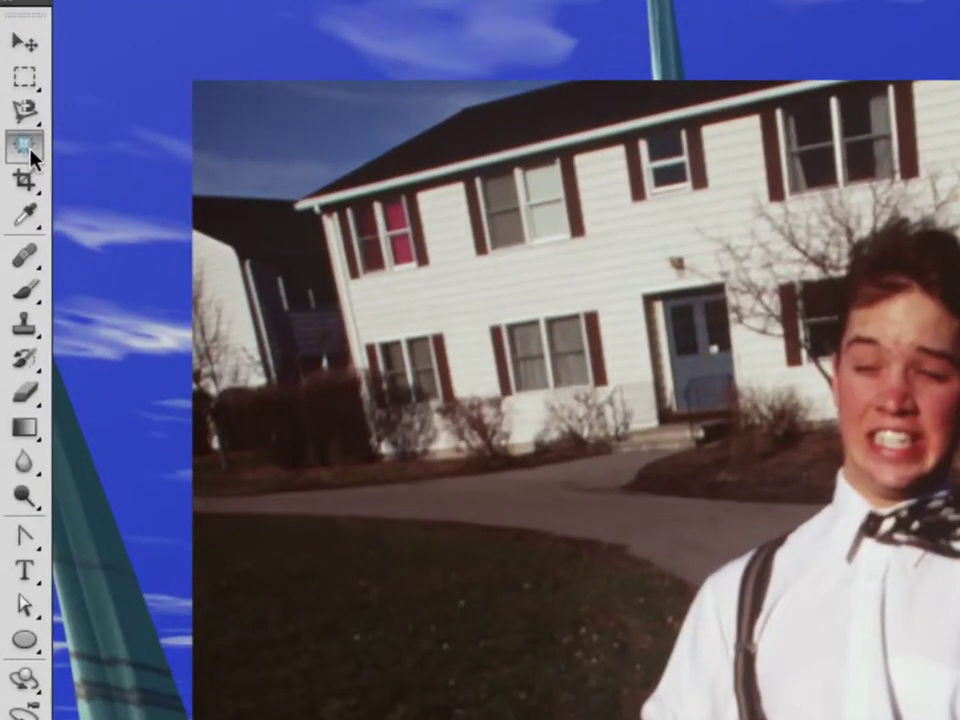
Select the white shirt front with the Quick Selection tool and extend the selection over the suspender and sleeve on the grass side.
drag(30, 150, 75, 155)
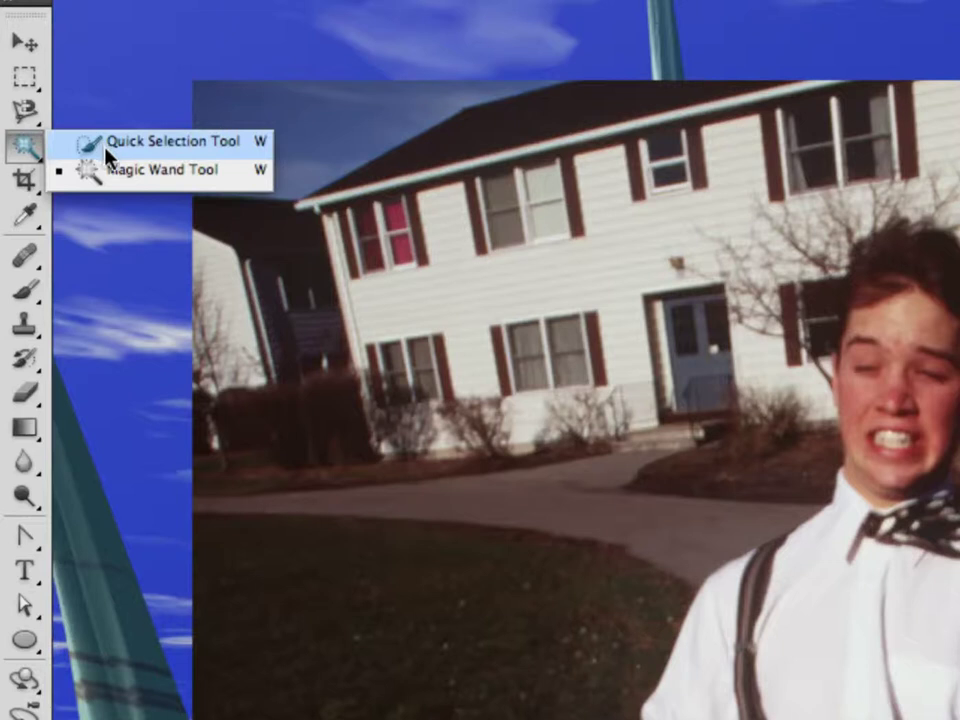
drag(107, 149, 107, 153)
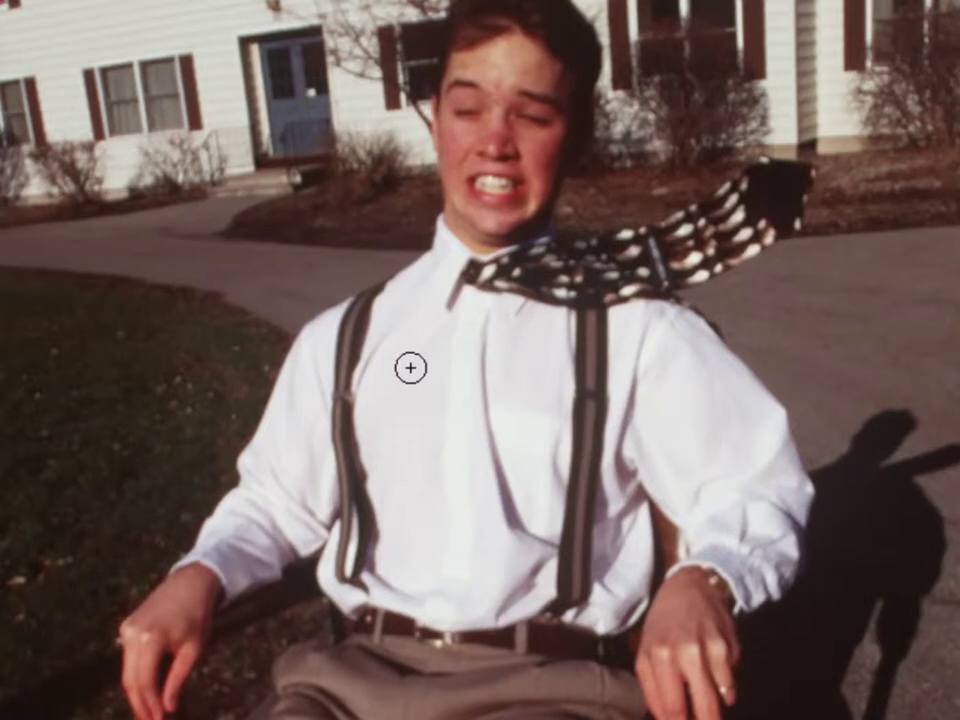
drag(432, 377, 478, 403)
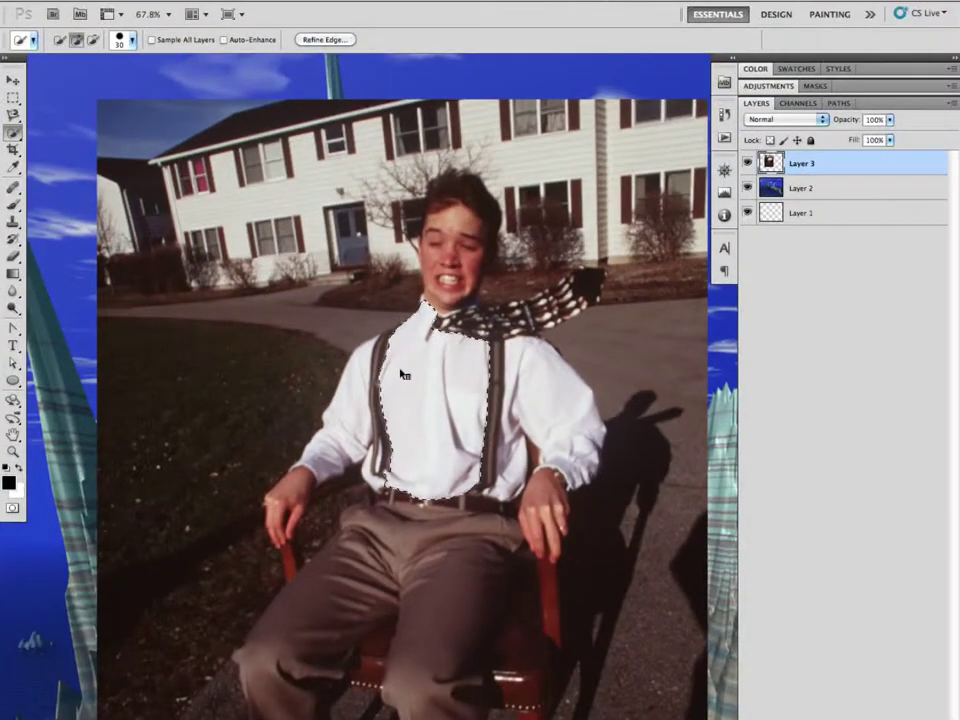
mouse_move(399, 373)
mouse_down()
mouse_move(343, 416)
mouse_move(356, 407)
mouse_up()
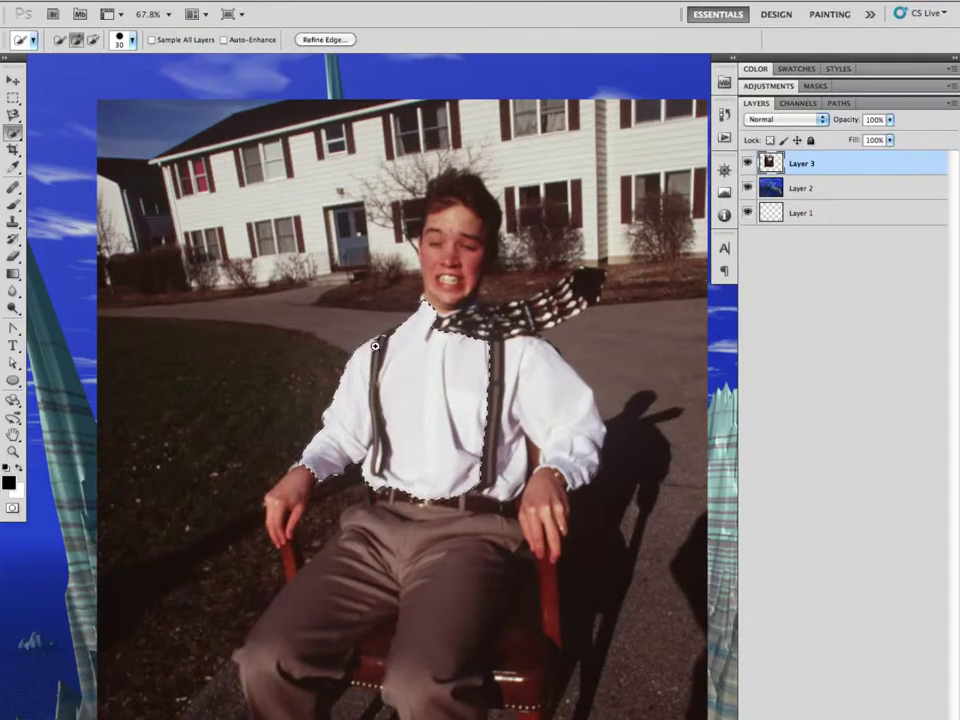
scroll(375, 345, up, 3)
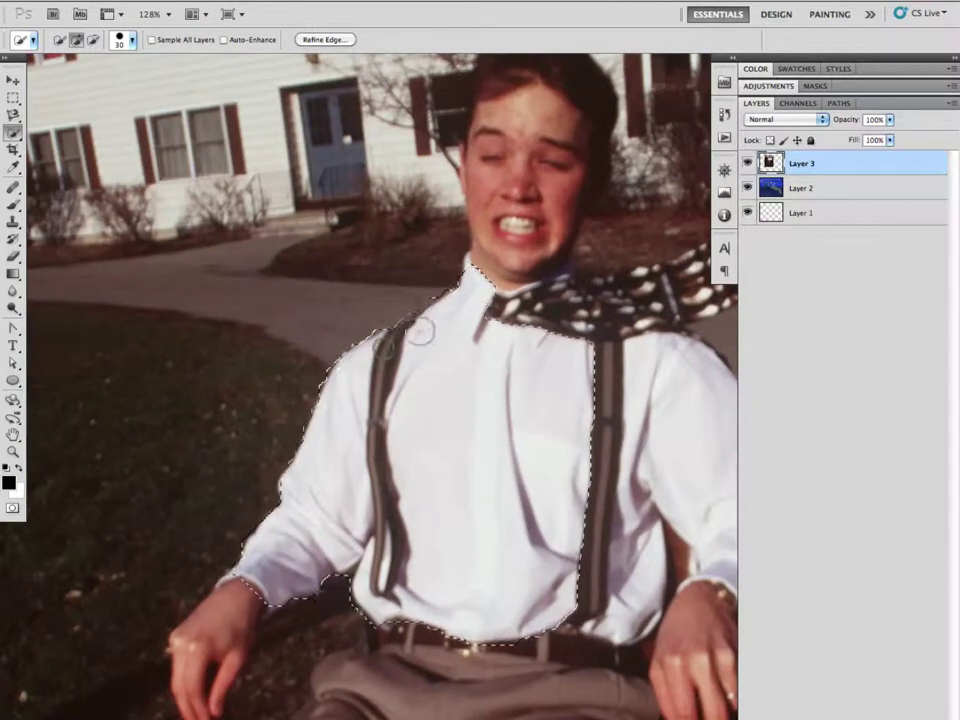
drag(439, 321, 446, 264)
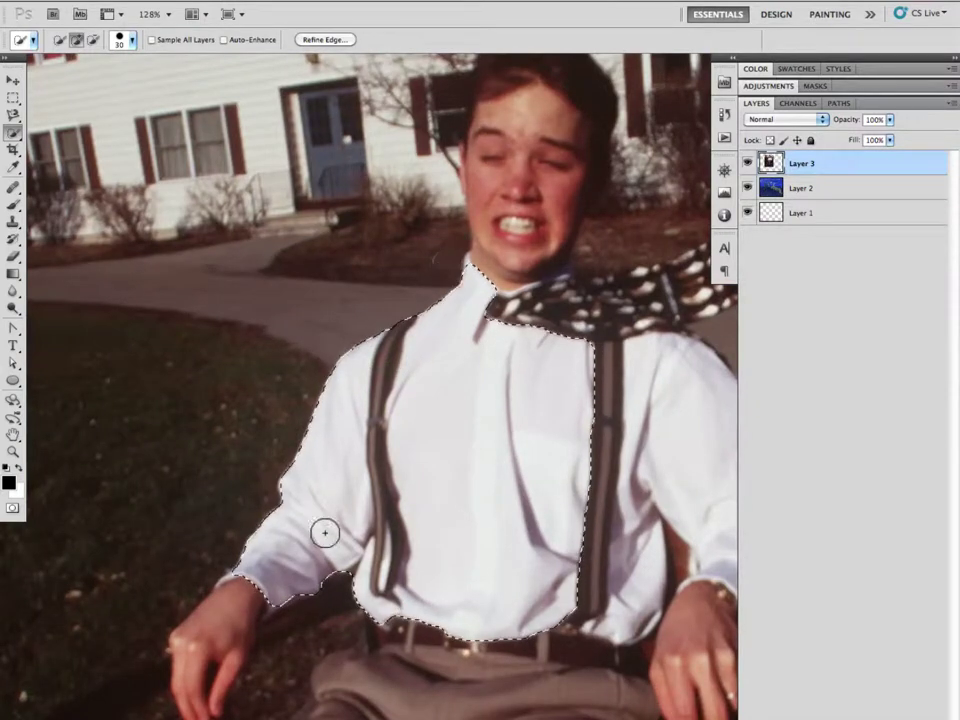
Add the man's face and hair to the selection and subtract the dark window and planting bed beside his head.
scroll(432, 452, right, 5)
mouse_move(357, 349)
mouse_down()
mouse_move(386, 276)
mouse_move(381, 195)
mouse_move(405, 128)
mouse_move(398, 122)
mouse_up()
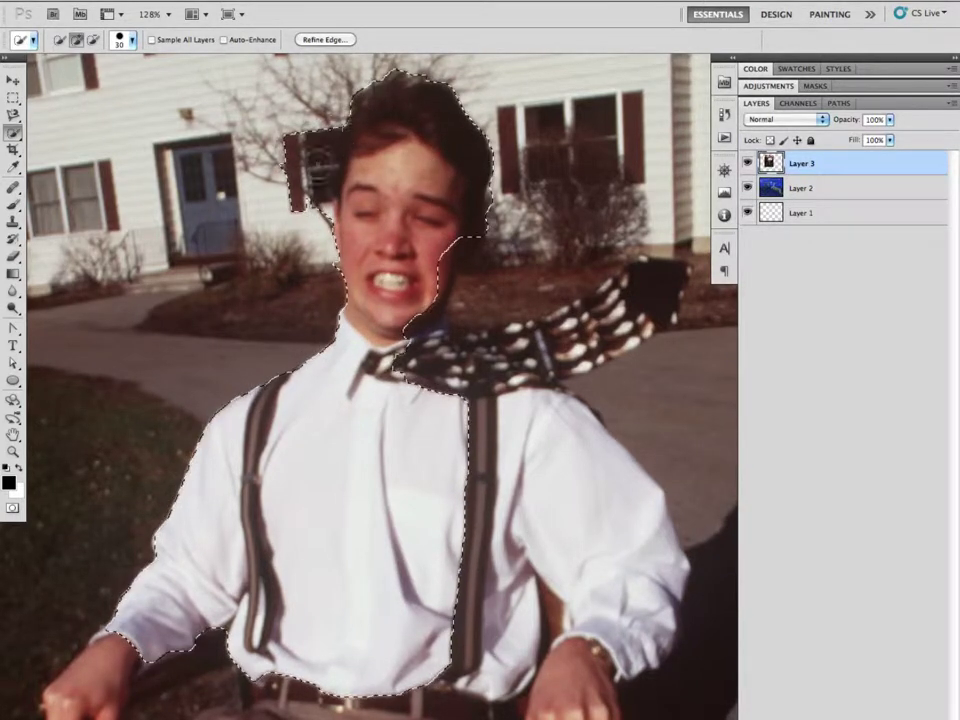
key(alt)
mouse_move(302, 120)
mouse_down()
mouse_move(302, 228)
mouse_move(328, 203)
mouse_up()
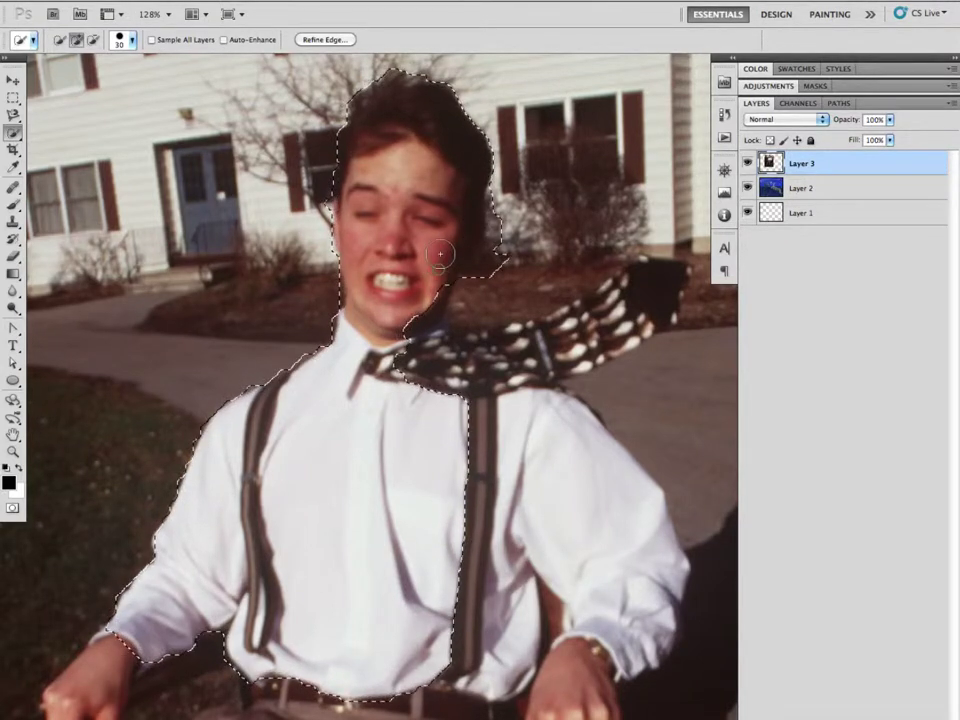
drag(487, 262, 507, 220)
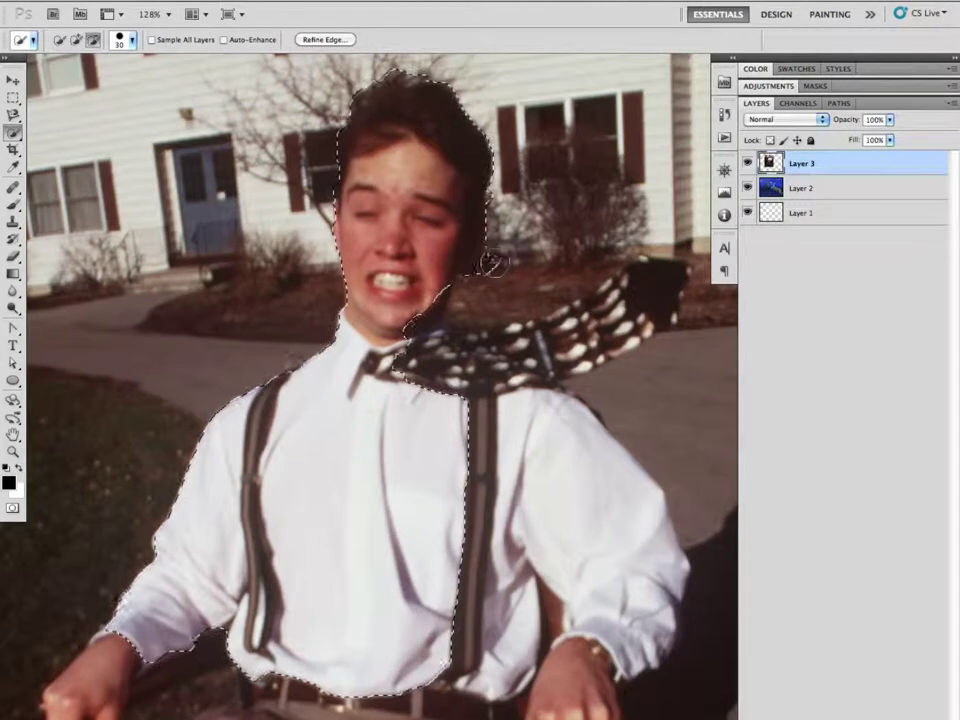
drag(474, 272, 437, 288)
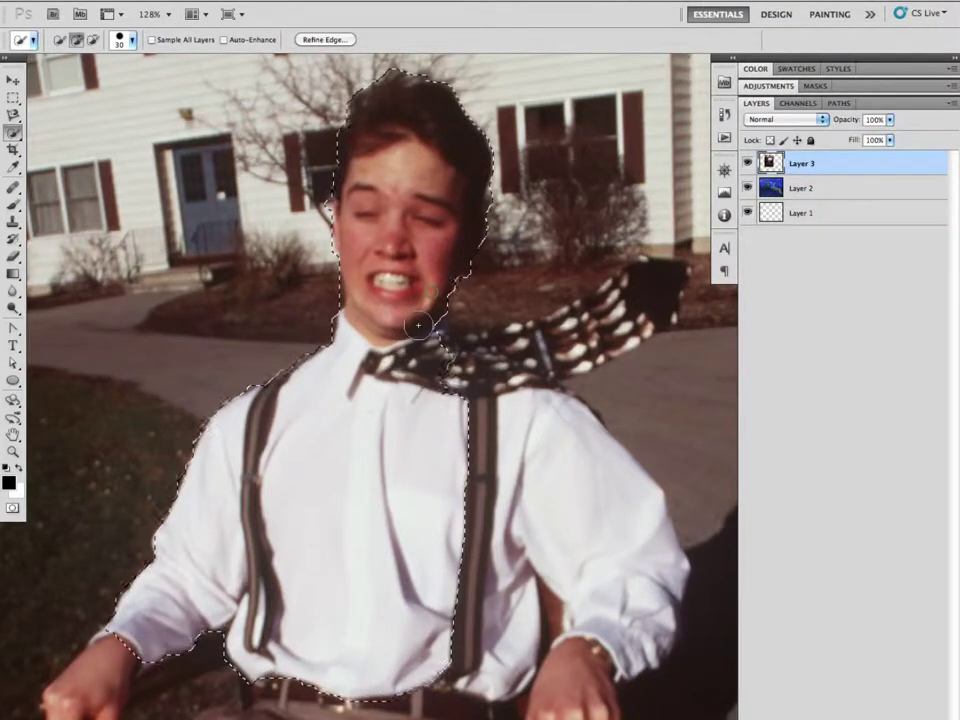
Add the flying tie to the selection and clean up the selection edge between the tie and the neck.
drag(460, 330, 650, 285)
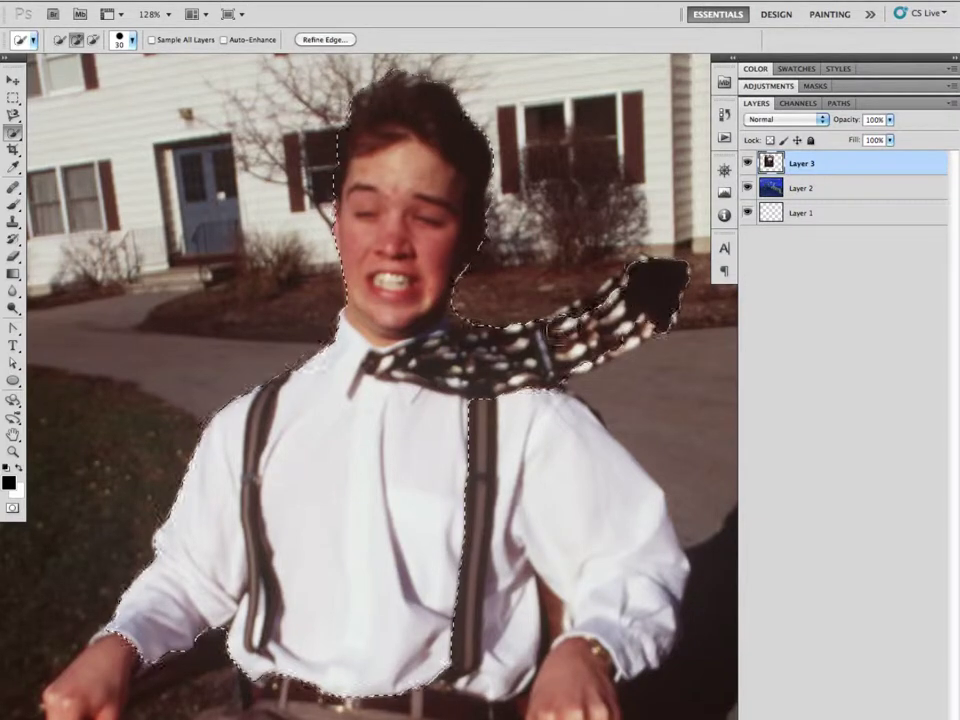
mouse_move(640, 315)
mouse_down()
mouse_move(654, 306)
mouse_move(538, 336)
mouse_up()
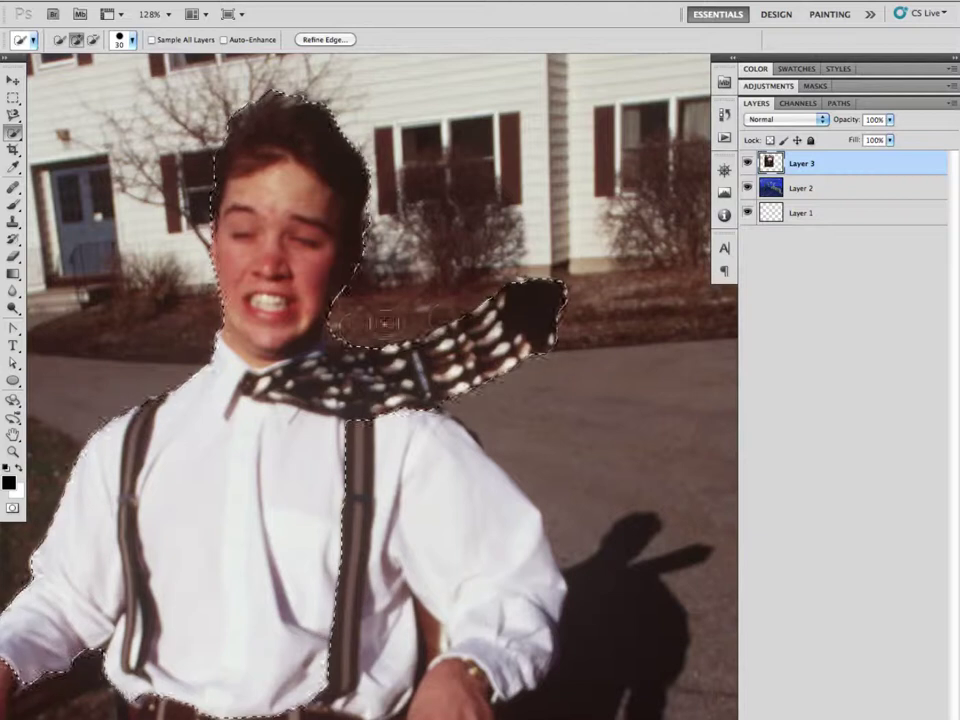
drag(388, 319, 342, 334)
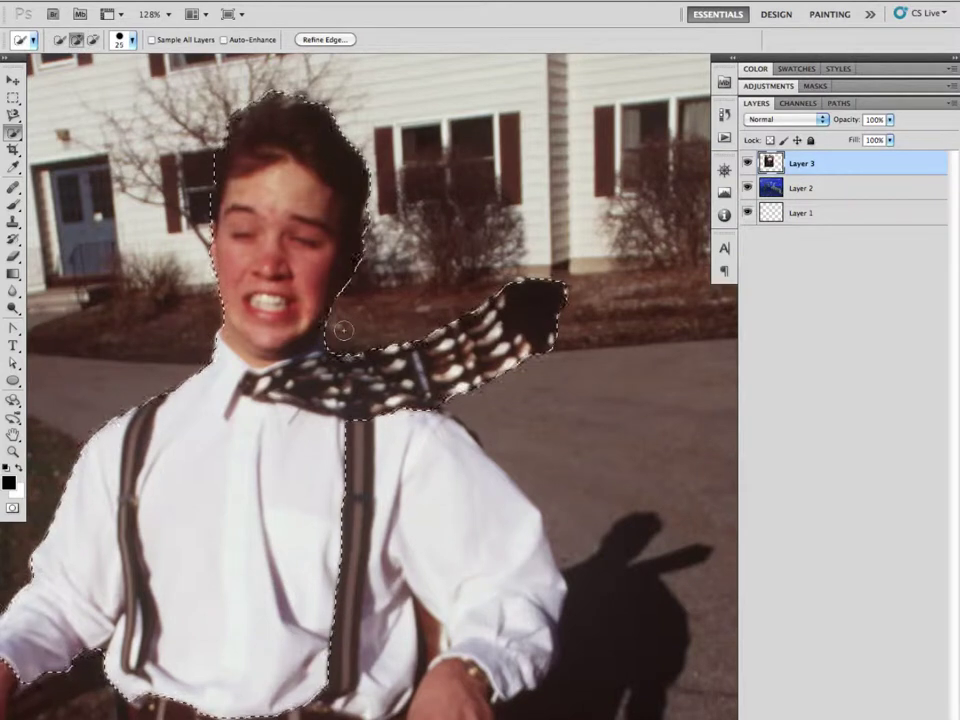
Set the brush size to 30 and add the suspender and shirt sleeve on the shadow side to the selection.
key(bracketright)
drag(409, 508, 461, 549)
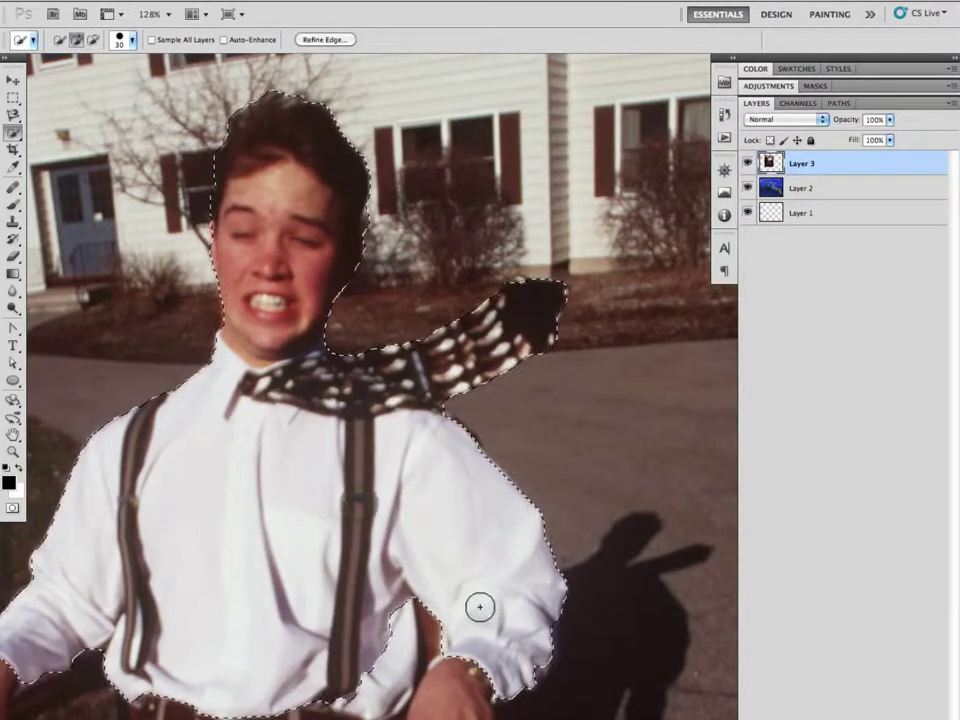
drag(474, 598, 497, 302)
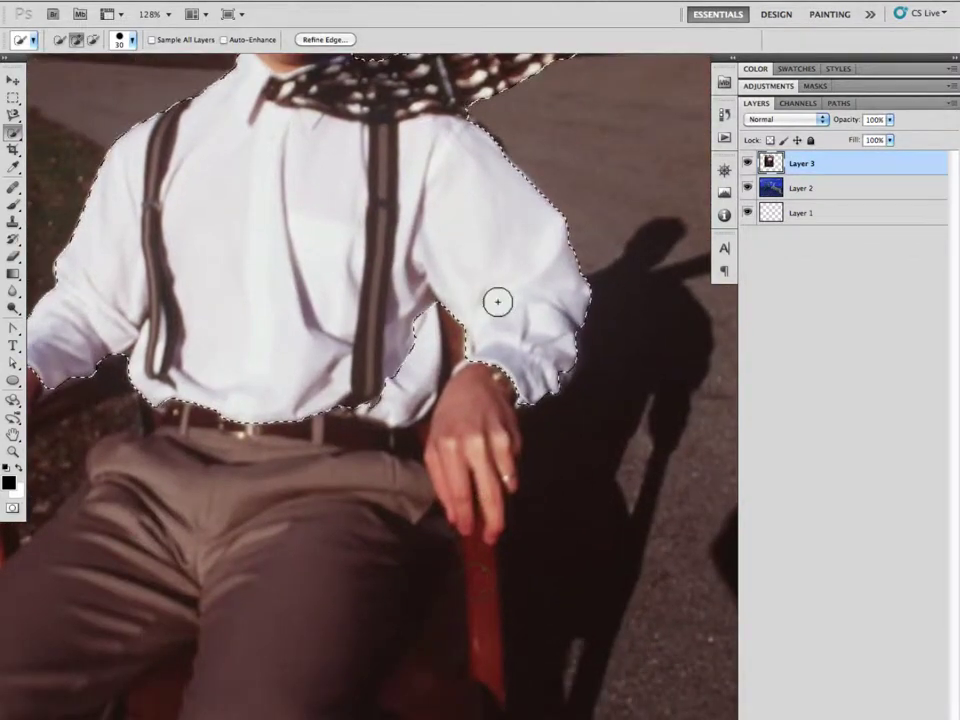
mouse_move(490, 400)
mouse_down()
mouse_move(490, 255)
mouse_move(497, 429)
mouse_up()
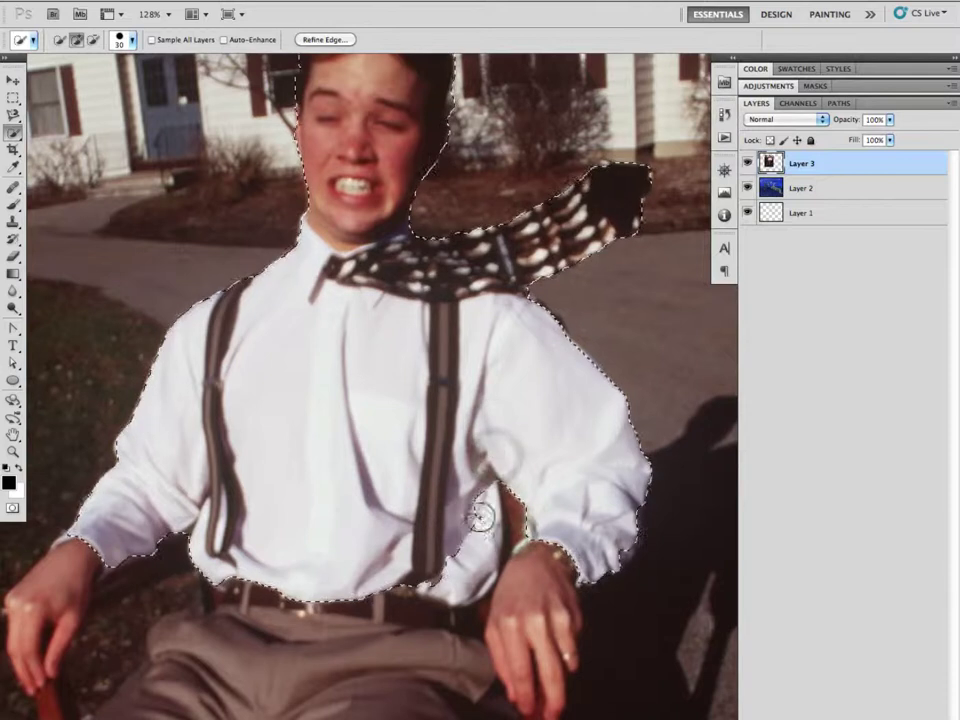
Add the lower shirt, the belt, both hands and the upper part of the trousers to the selection.
scroll(478, 527, down, 5)
drag(508, 536, 527, 452)
mouse_move(463, 553)
mouse_down()
mouse_move(443, 385)
mouse_move(370, 490)
mouse_move(265, 405)
mouse_move(265, 417)
mouse_move(237, 423)
mouse_move(172, 499)
mouse_move(148, 578)
mouse_move(76, 593)
mouse_up()
drag(107, 520, 248, 499)
Subtract the patch of ground between the grass-side arm and the thigh, refining its edge with a brush size of 10.
key(alt)
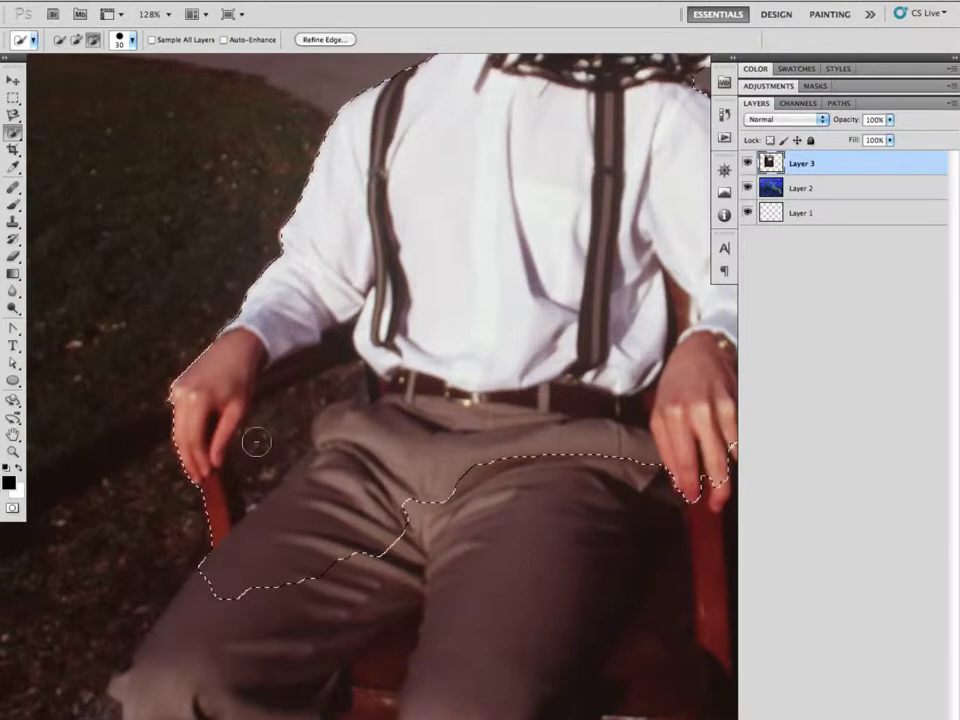
drag(257, 425, 232, 372)
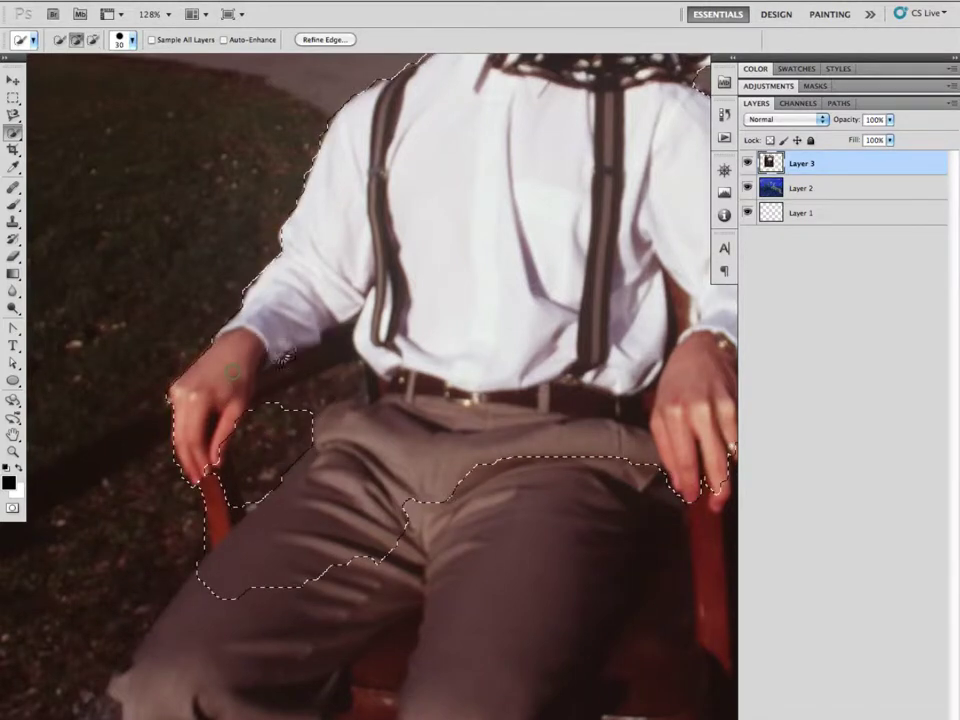
key(alt)
mouse_move(280, 423)
mouse_down()
mouse_move(272, 428)
mouse_move(306, 356)
mouse_move(335, 376)
mouse_up()
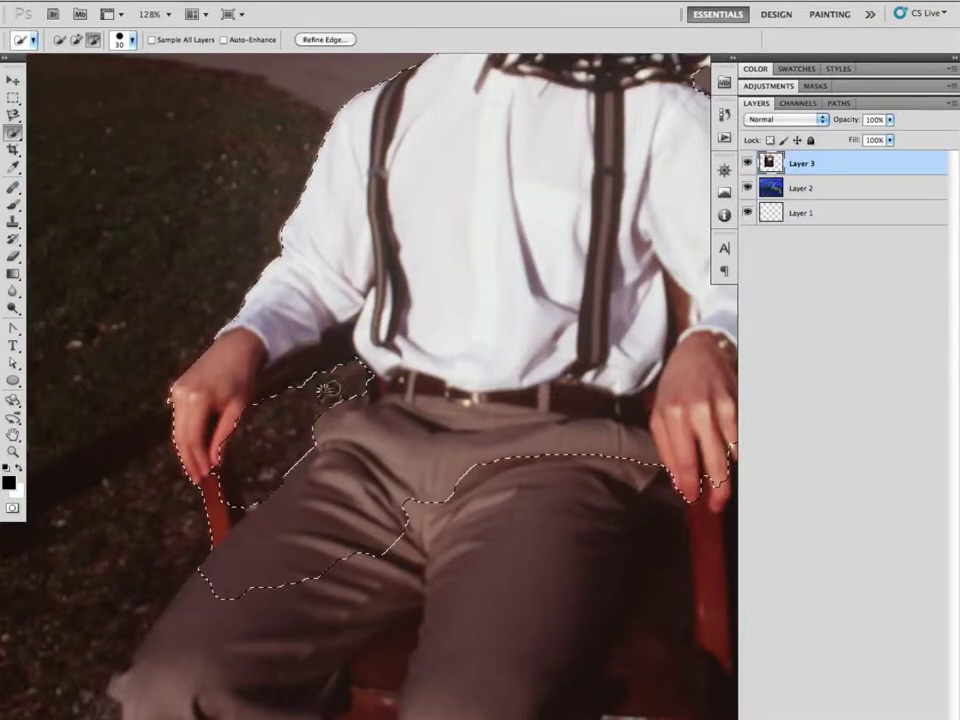
click(325, 389)
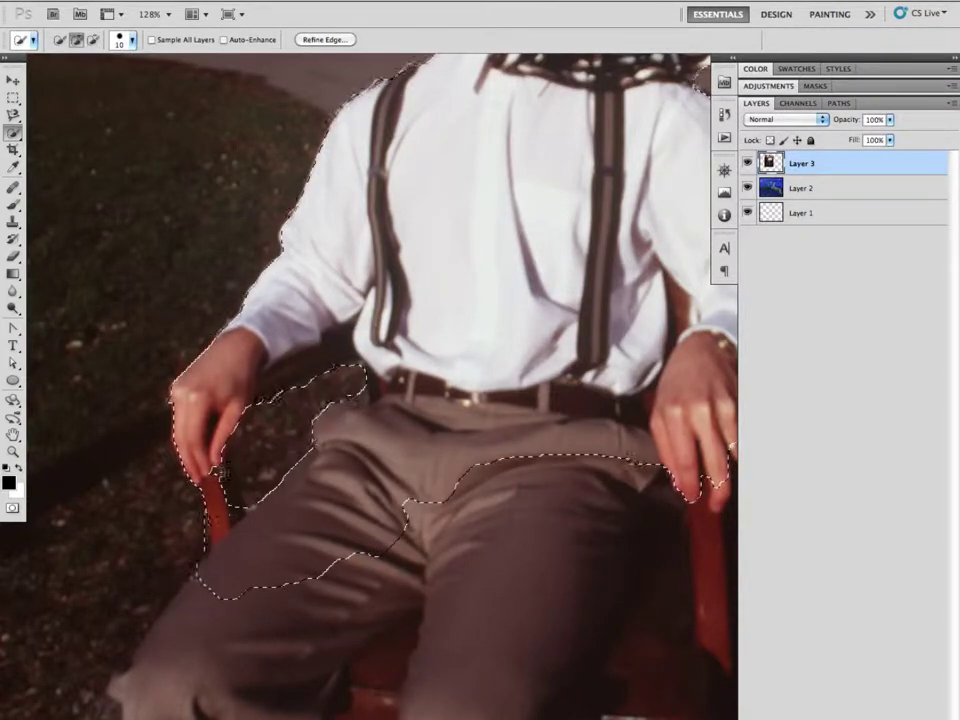
key(alt)
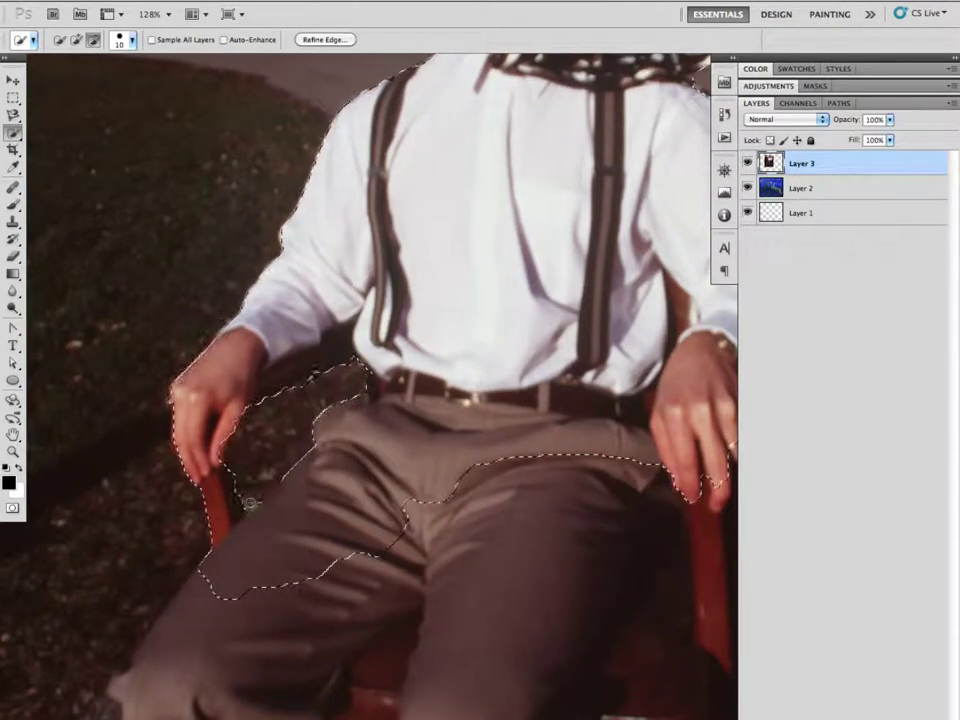
key(alt)
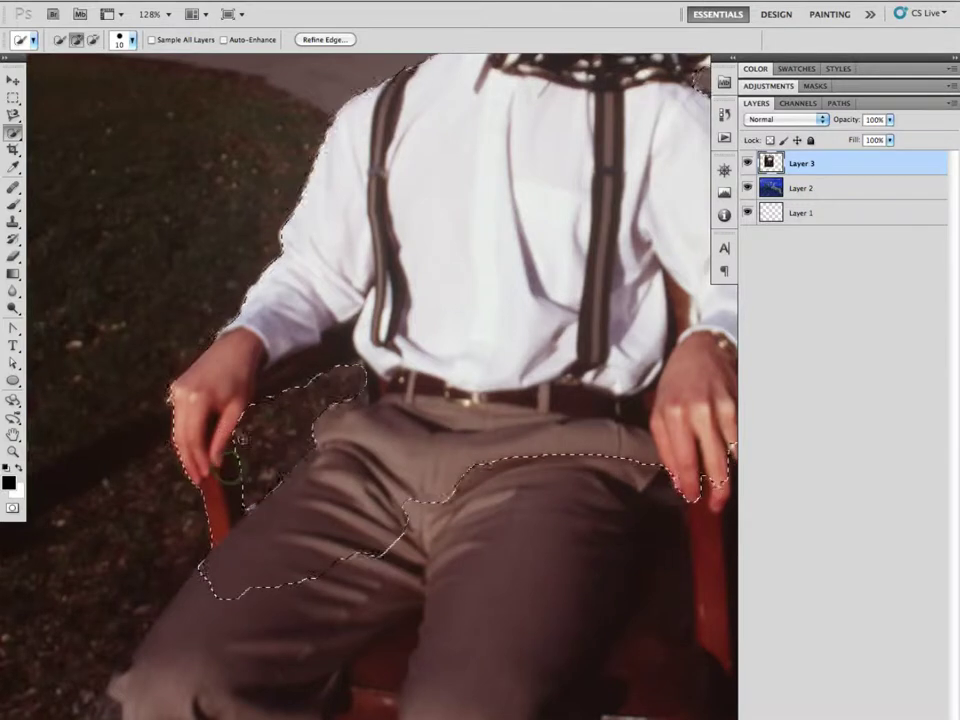
key(alt)
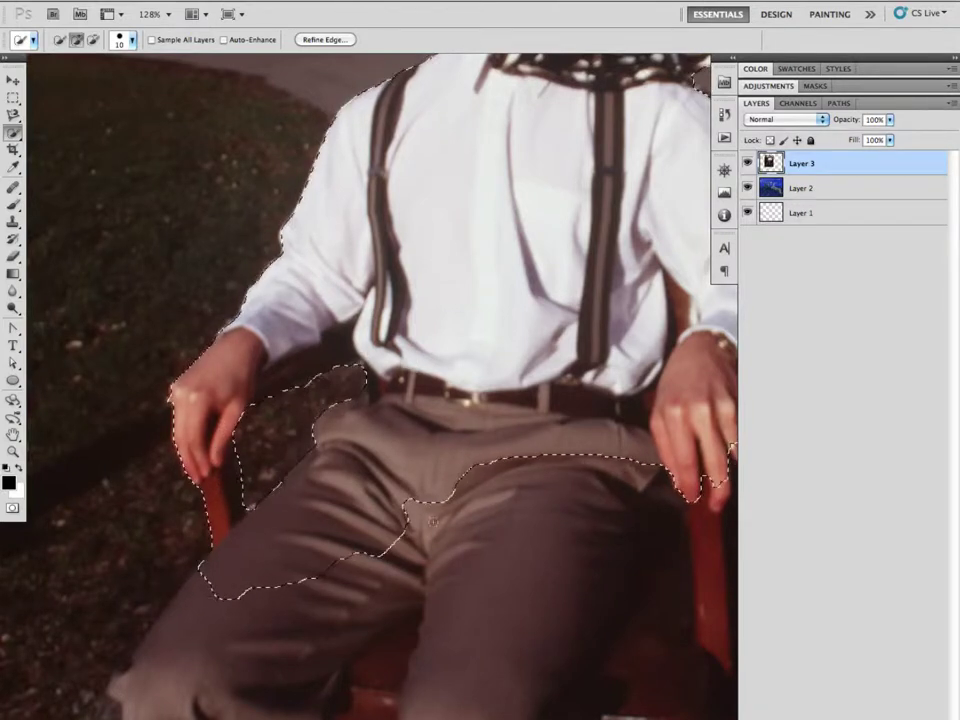
Set the brush size to 35 and add the thighs, the chair's armrest support and the seat to the selection.
key(bracketright)
drag(593, 559, 589, 606)
scroll(503, 326, down, 10)
scroll(459, 423, down, 2)
drag(563, 315, 557, 358)
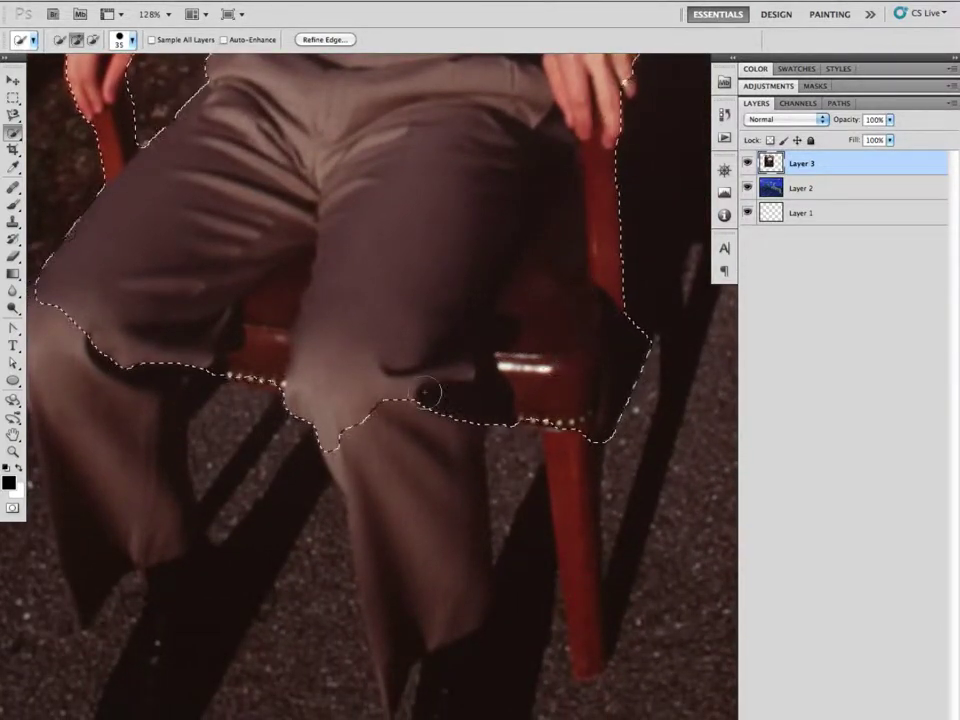
mouse_move(564, 300)
mouse_down()
mouse_move(459, 439)
mouse_move(464, 369)
mouse_move(369, 439)
mouse_up()
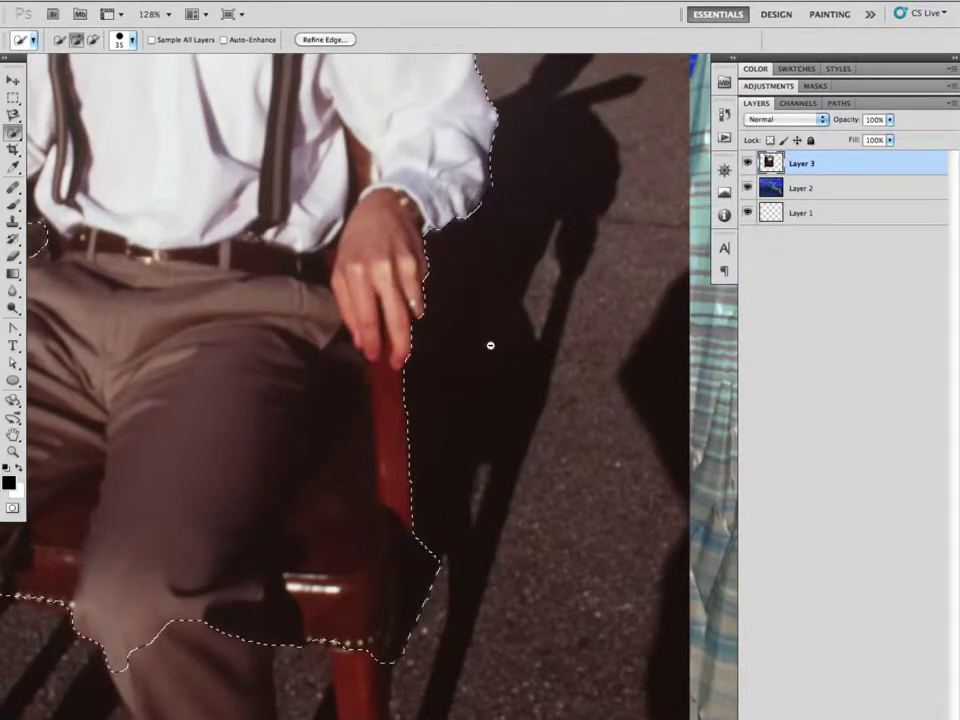
Examine up close where the dark shadow meets the chair, the trouser legs and the shoes.
scroll(494, 346, down, 5)
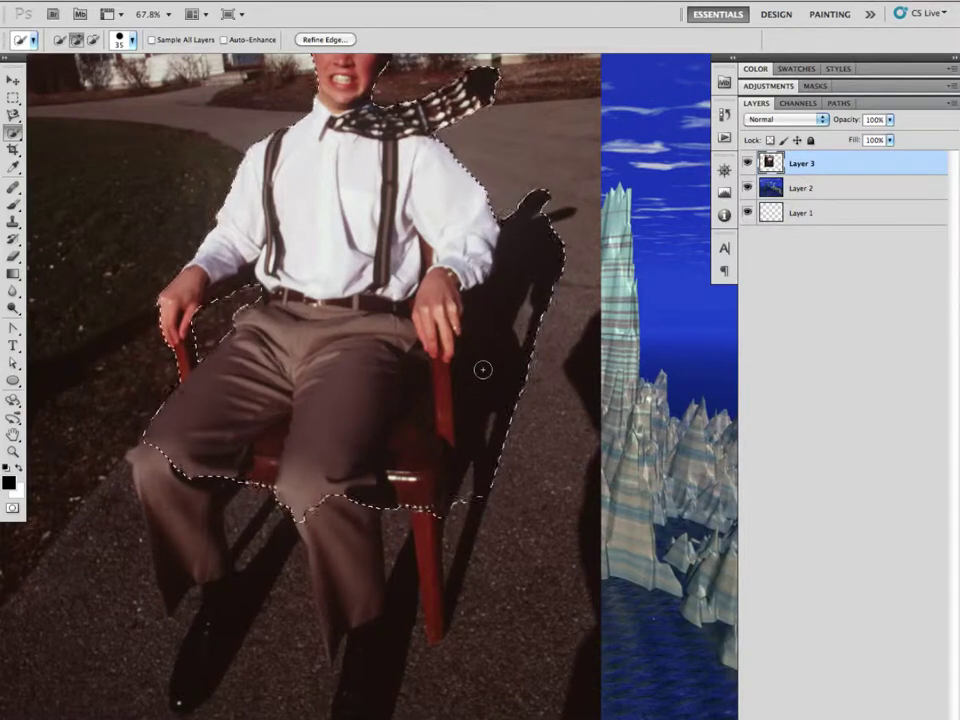
scroll(482, 370, up, 5)
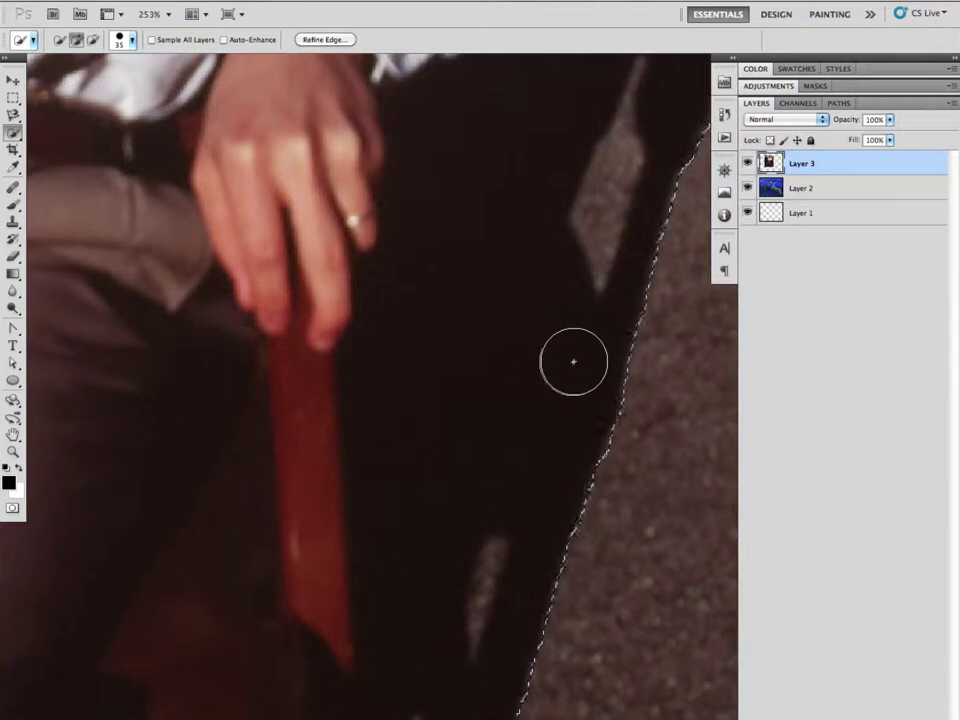
mouse_move(306, 521)
mouse_down()
mouse_move(343, 206)
mouse_move(341, 306)
mouse_move(381, 246)
mouse_up()
mouse_move(253, 461)
mouse_down()
mouse_move(246, 360)
mouse_move(354, 369)
mouse_move(169, 377)
mouse_move(255, 469)
mouse_up()
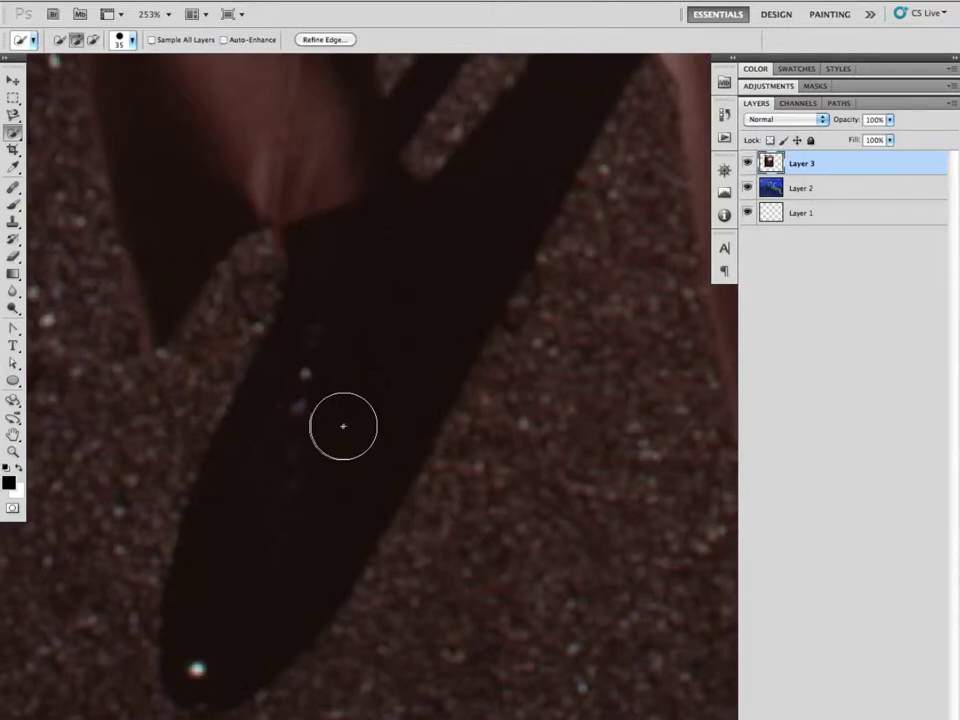
scroll(409, 362, down, 5)
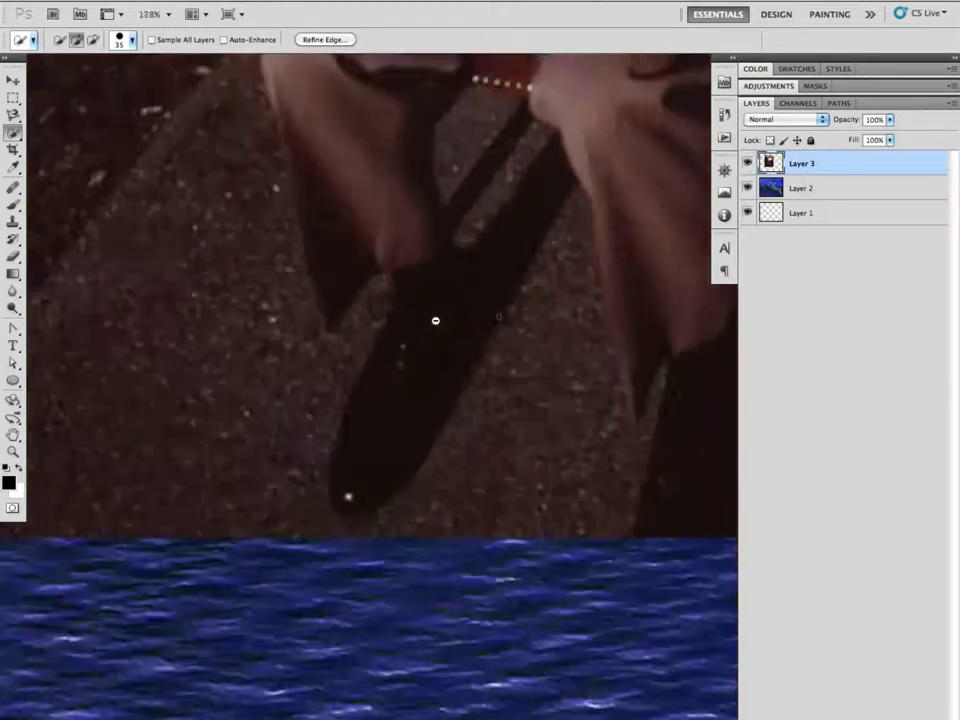
scroll(433, 330, up, 3)
drag(433, 330, 360, 549)
drag(325, 310, 311, 390)
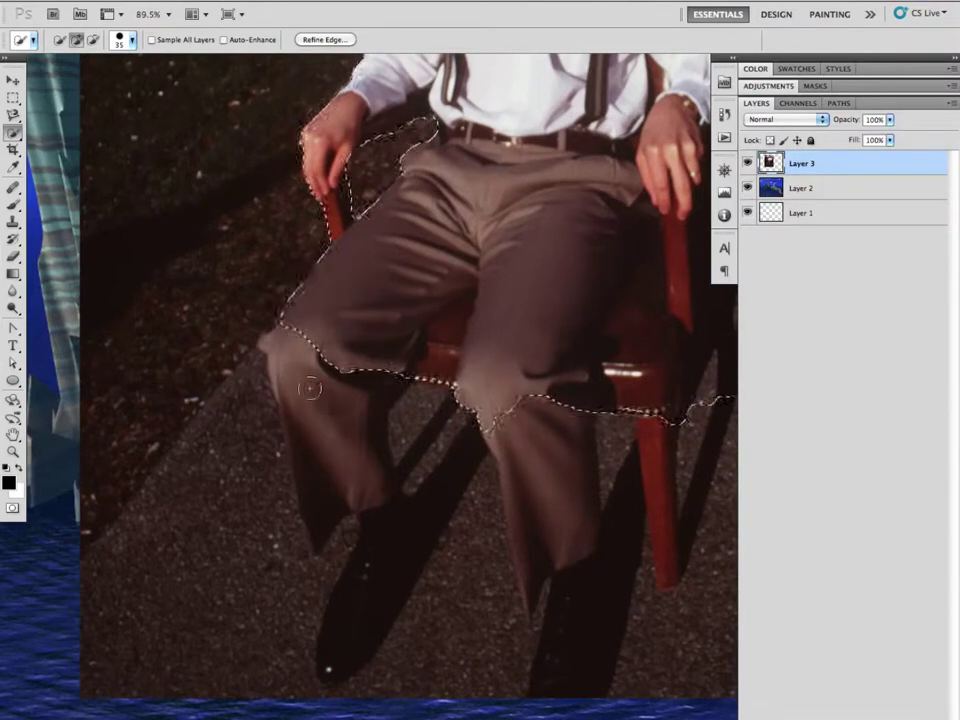
click(335, 378)
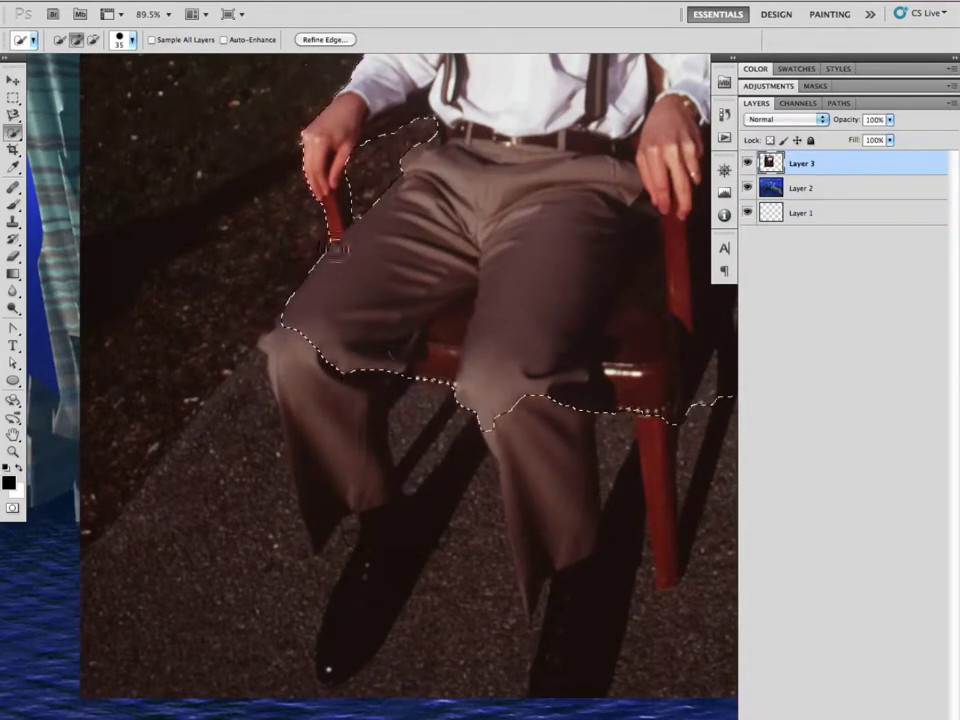
drag(531, 439, 509, 341)
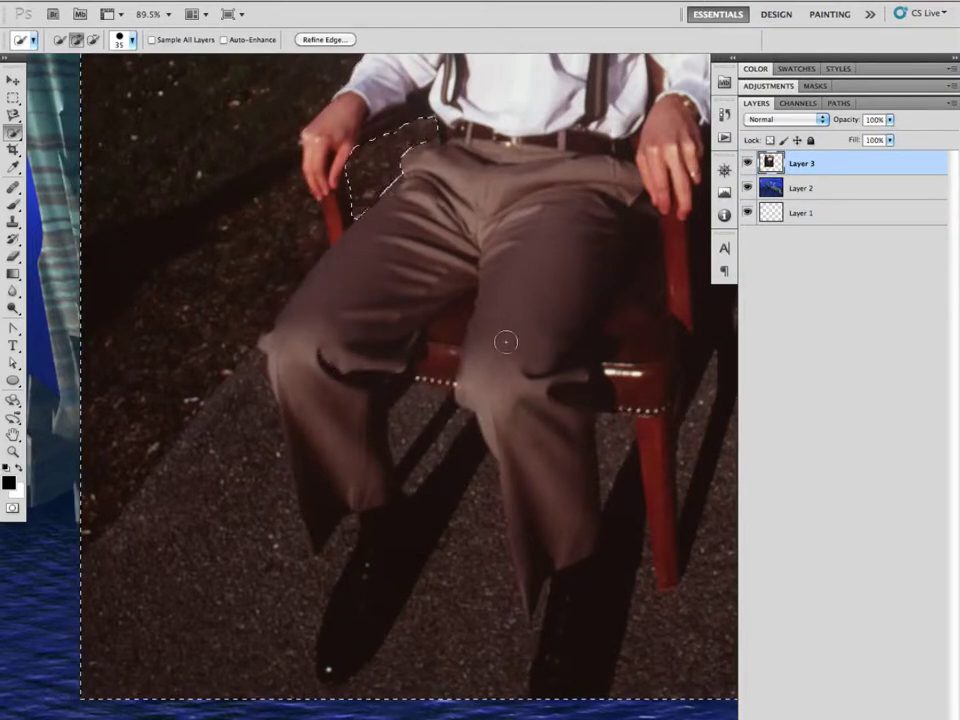
drag(571, 467, 530, 390)
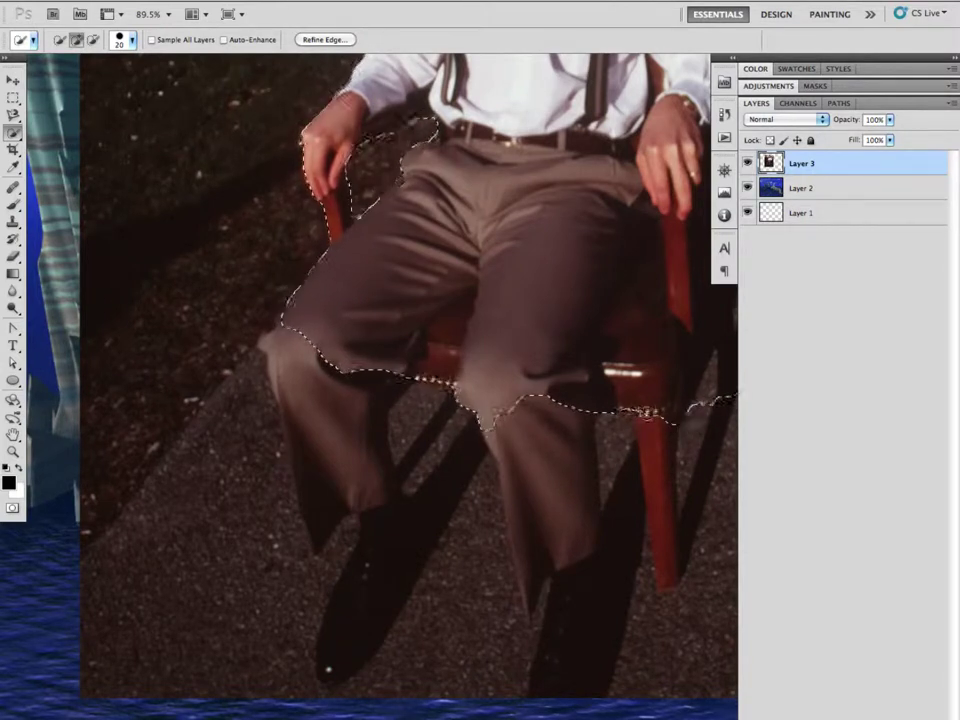
drag(650, 411, 655, 445)
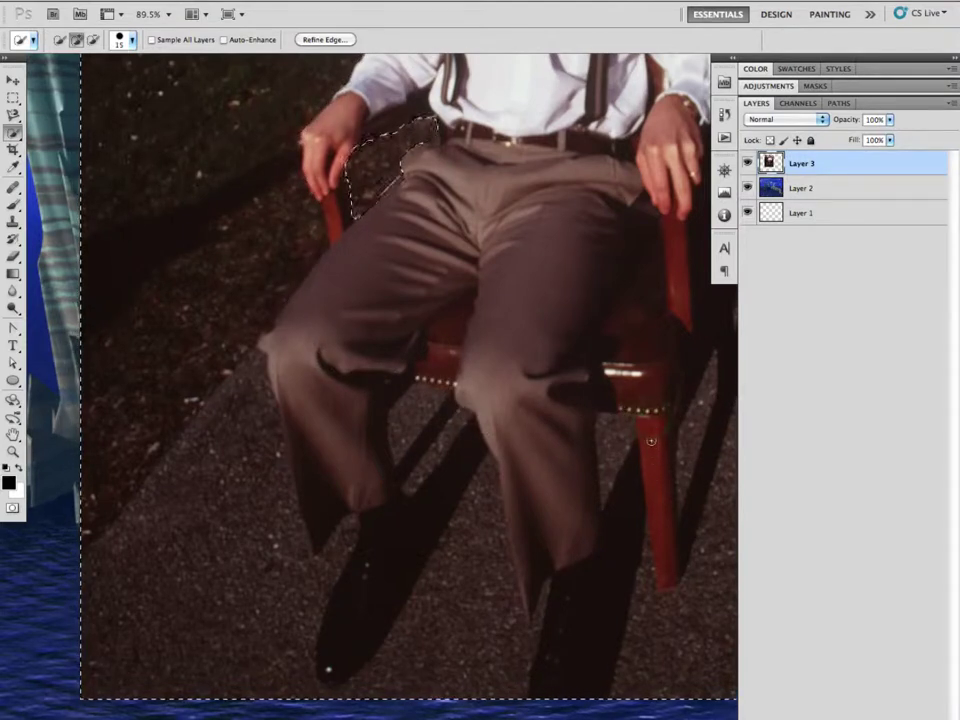
key(ctrl+z)
key(ctrl+z)
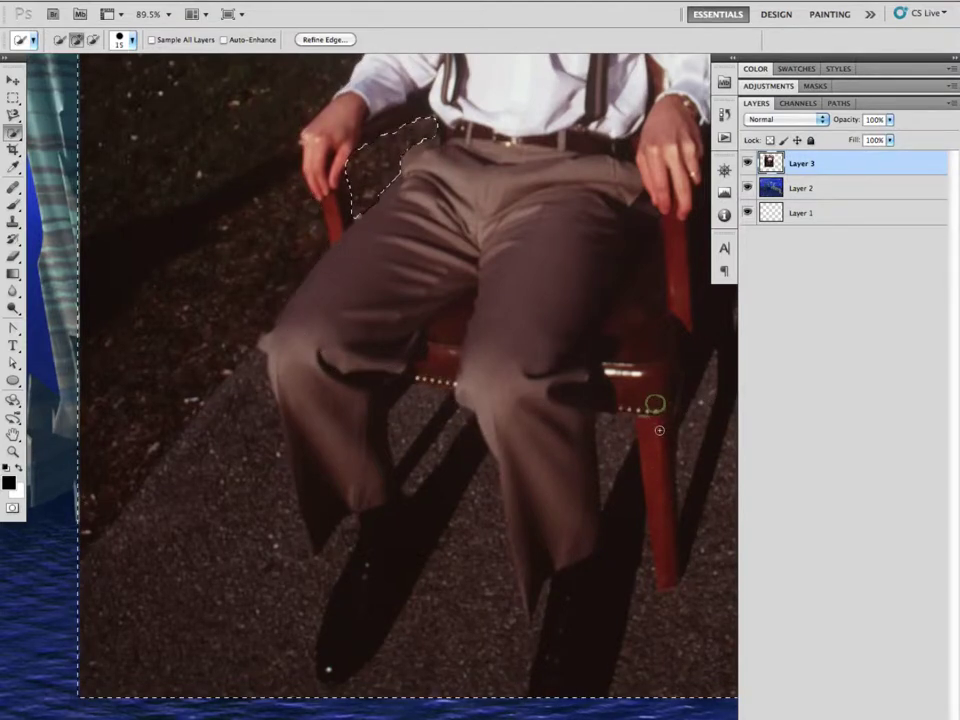
key(ctrl+z)
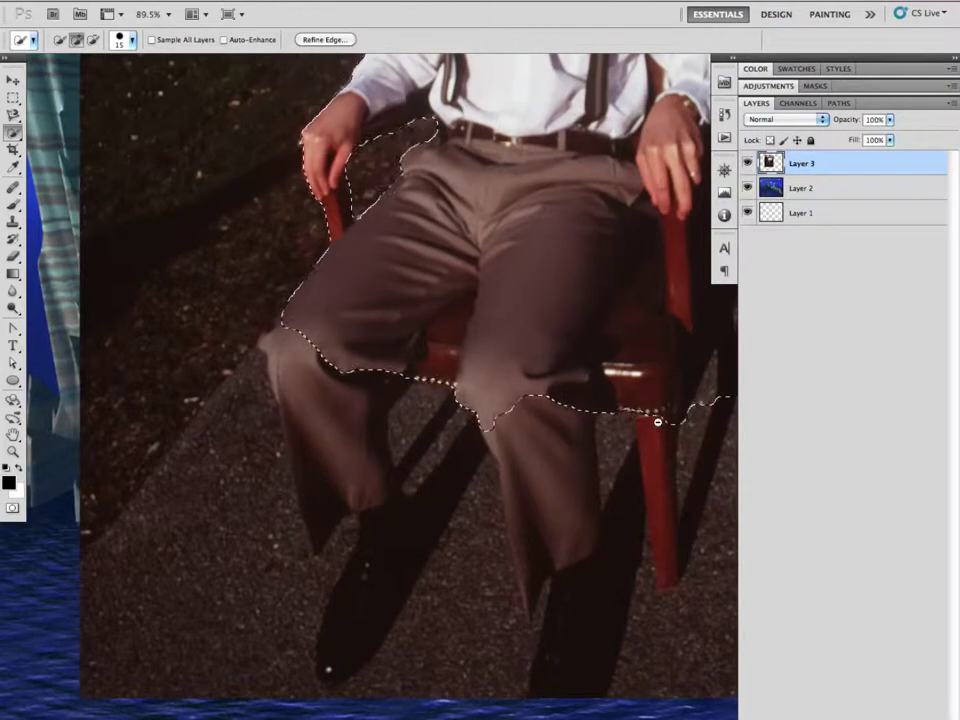
Add a layer mask to Layer 3 from the selection so only the man and chair remain over the landscape.
key(ctrl+0)
drag(628, 418, 437, 373)
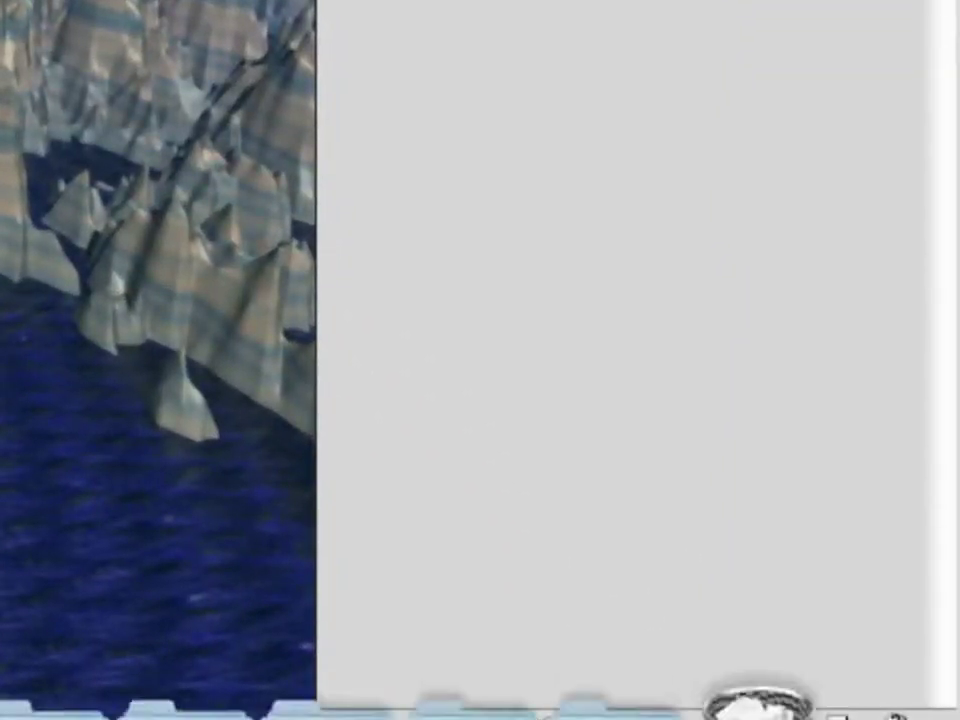
click(660, 718)
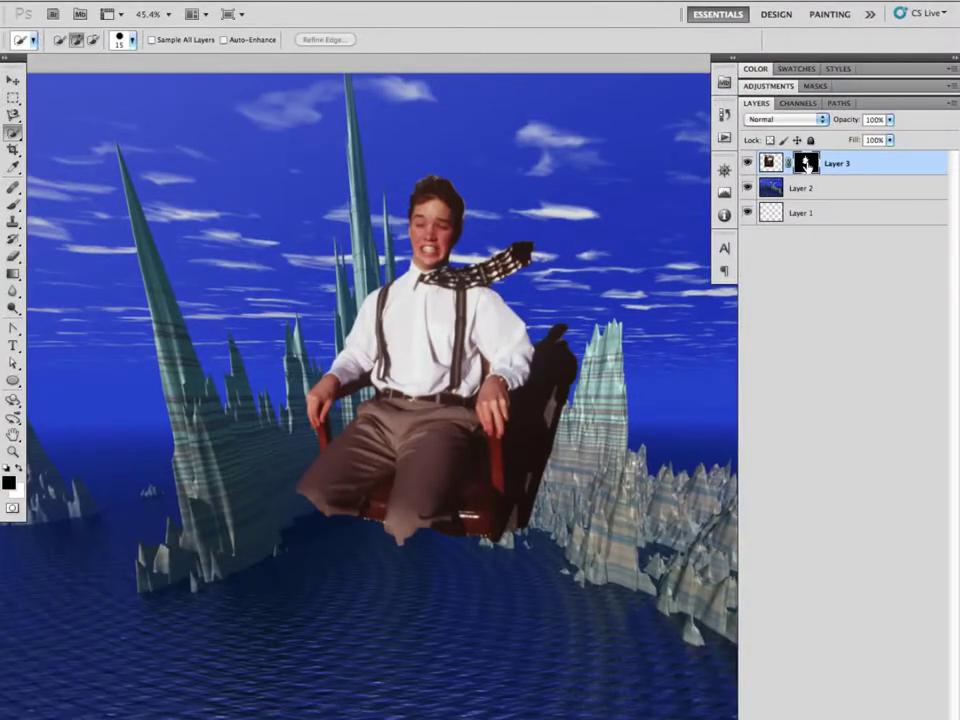
View Layer 3's mask on its own, return to the composite and compare the active layer and mask thumbnails.
alt+click(806, 165)
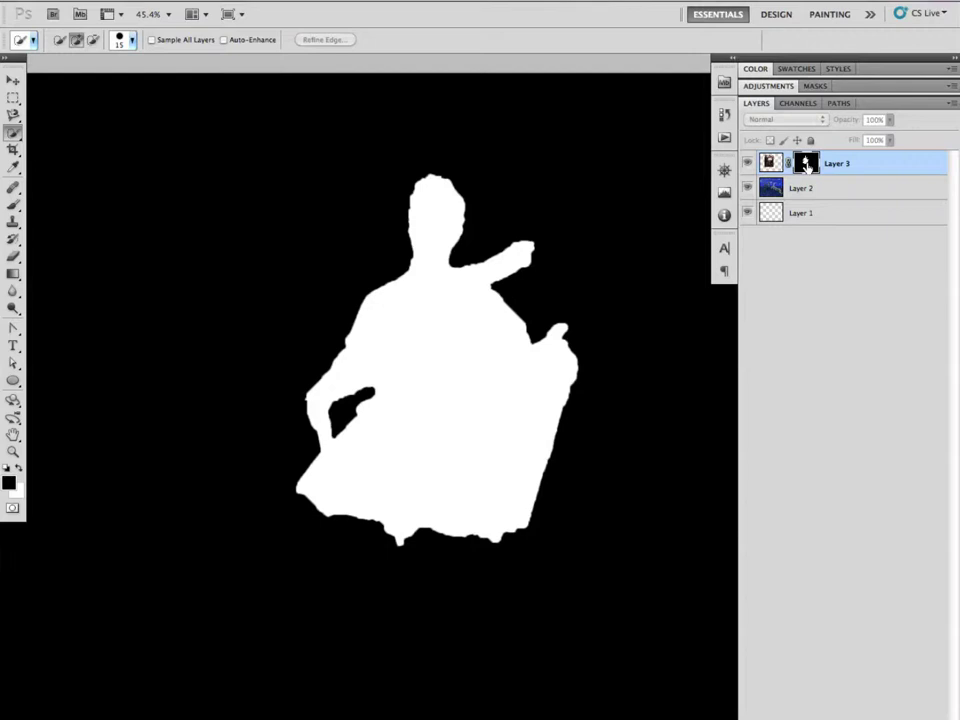
alt+click(806, 165)
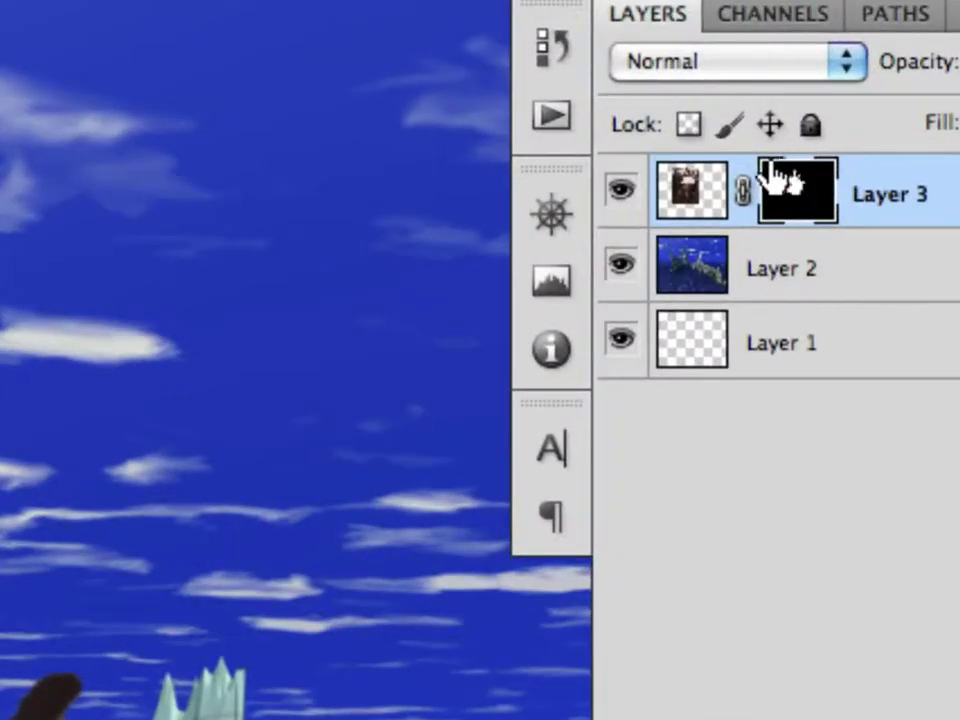
click(712, 202)
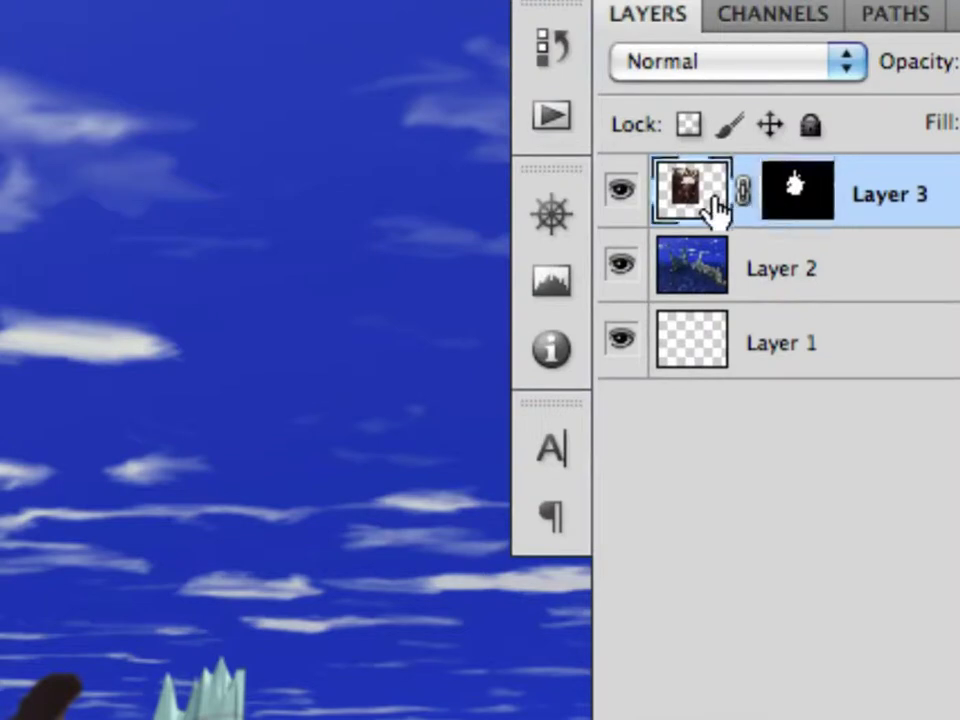
click(795, 204)
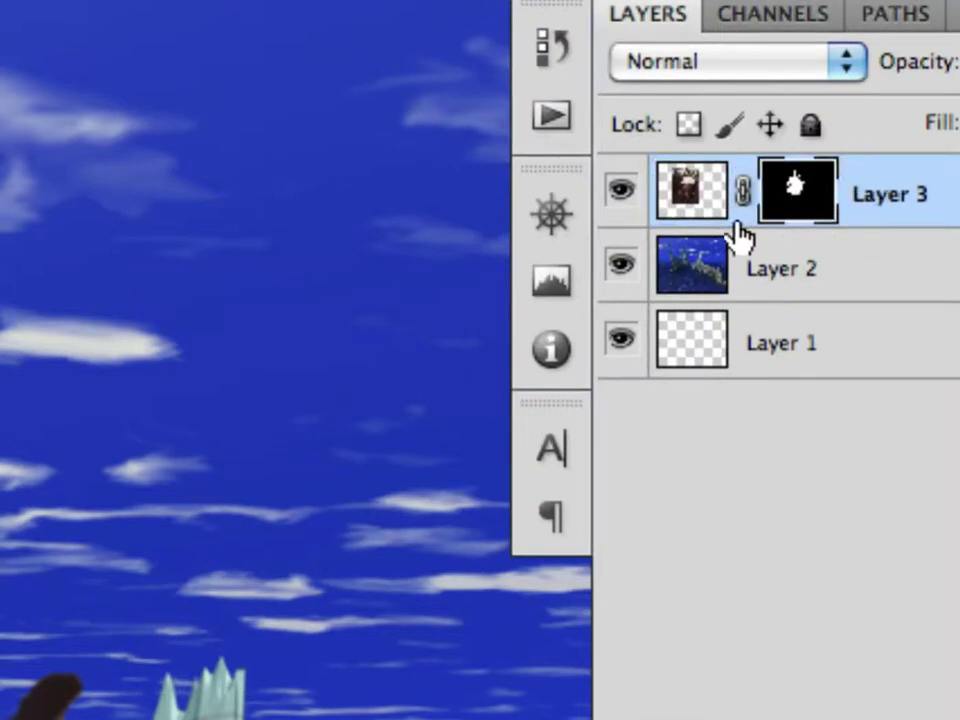
Paint a trial black brush stroke over the man's shirt and lower face on Layer 3's image, and undo it.
click(707, 212)
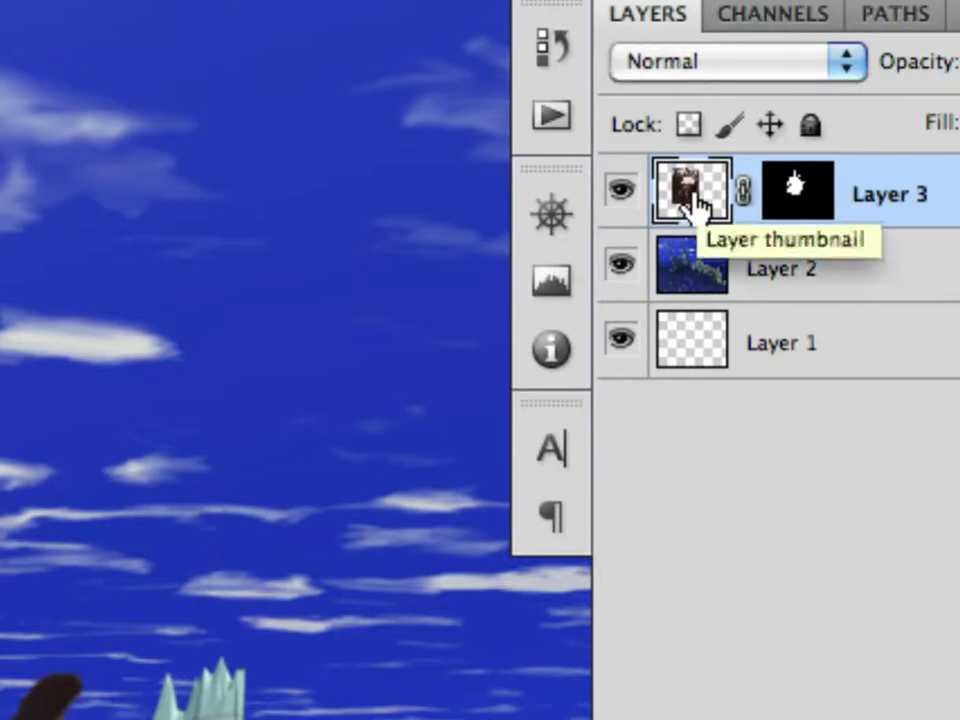
alt+click(231, 461)
alt+click(124, 486)
click(124, 486)
drag(305, 423, 381, 332)
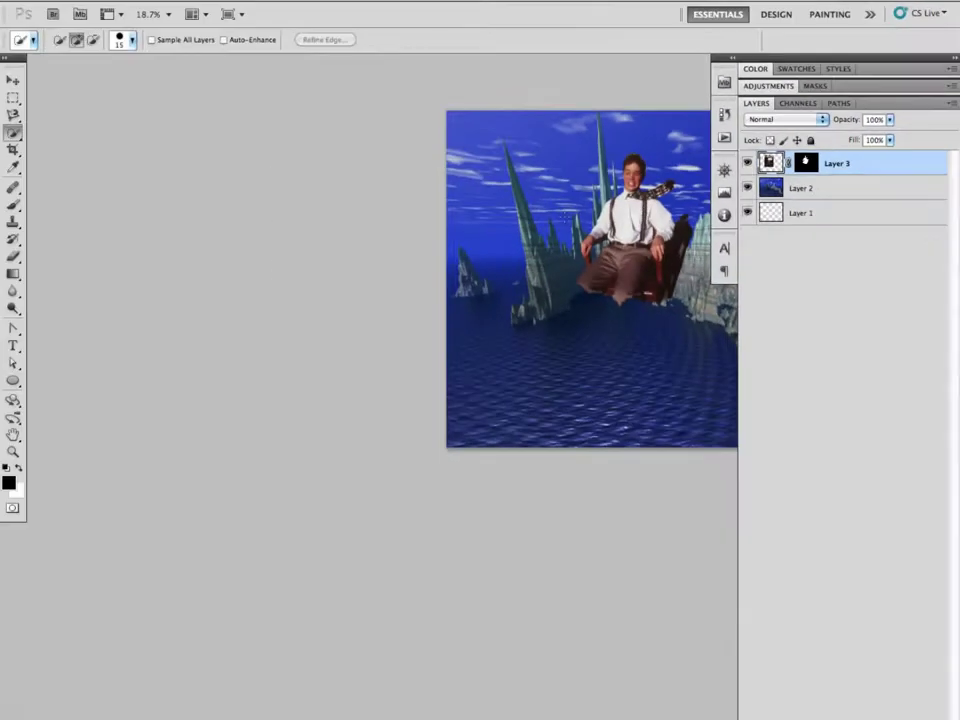
click(14, 205)
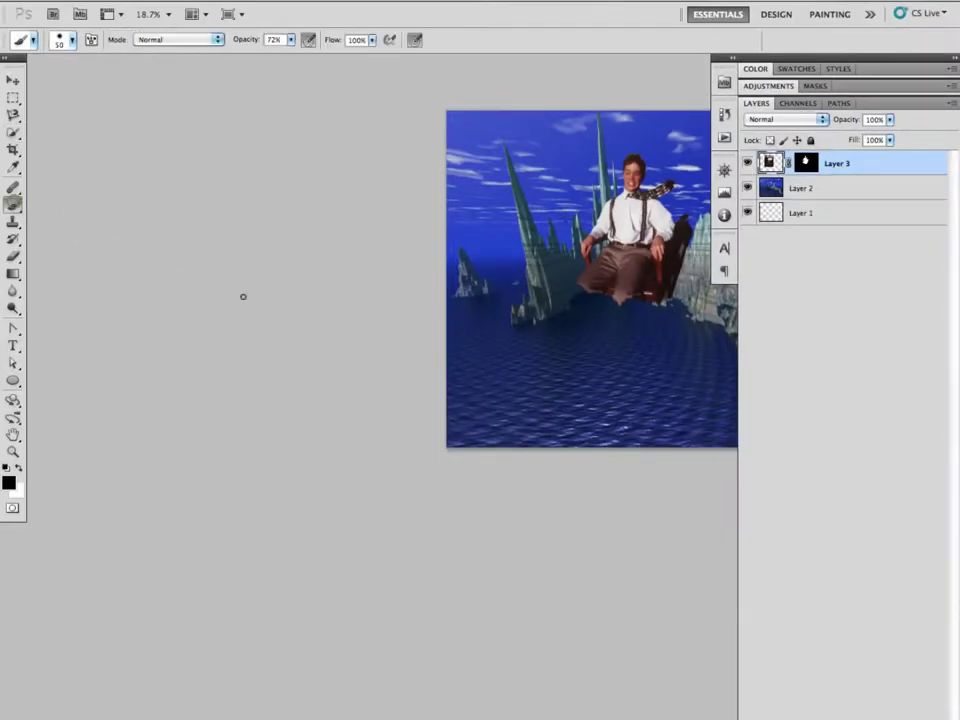
scroll(596, 268, up, 2)
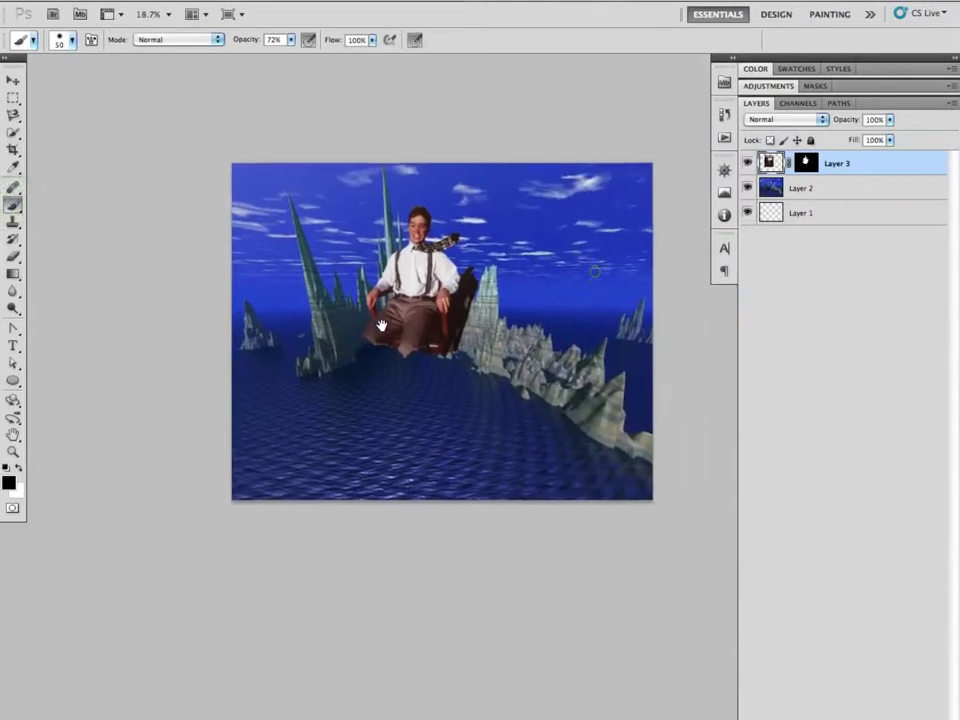
scroll(467, 338, up, 5)
scroll(409, 355, down, 3)
scroll(409, 355, up, 3)
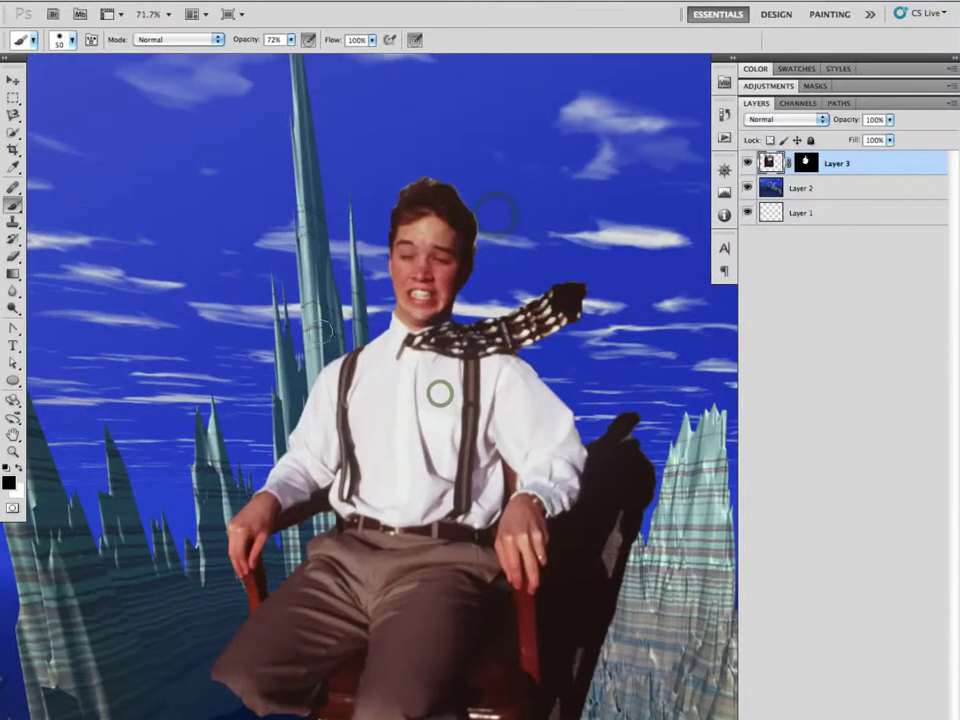
mouse_move(440, 393)
mouse_down()
mouse_move(490, 395)
mouse_move(360, 400)
mouse_move(330, 345)
mouse_move(425, 300)
mouse_move(435, 255)
mouse_up()
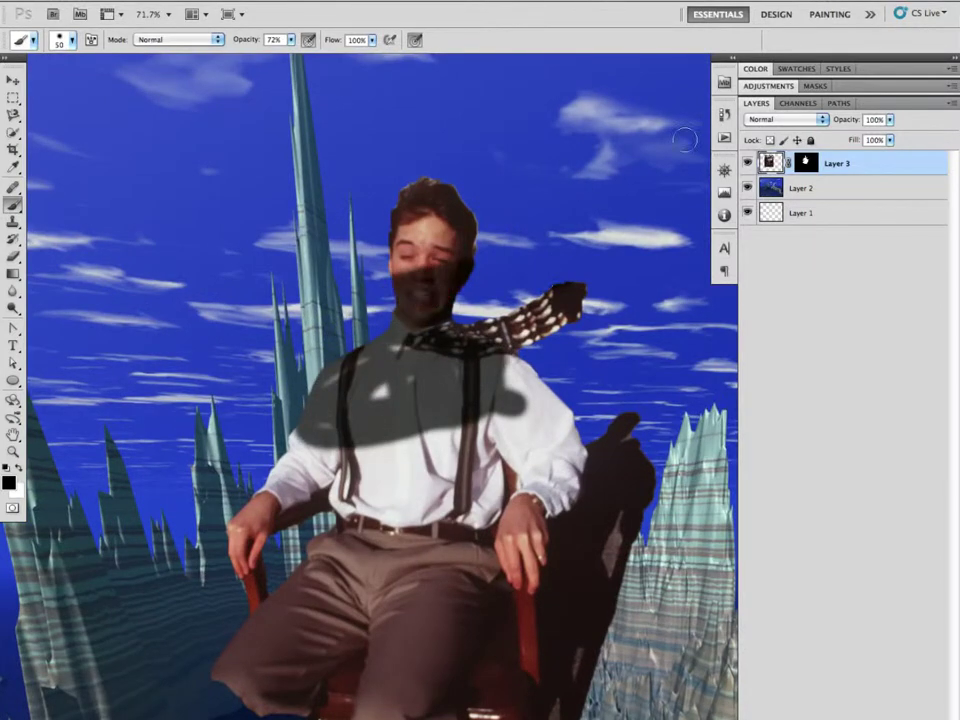
key(ctrl+z)
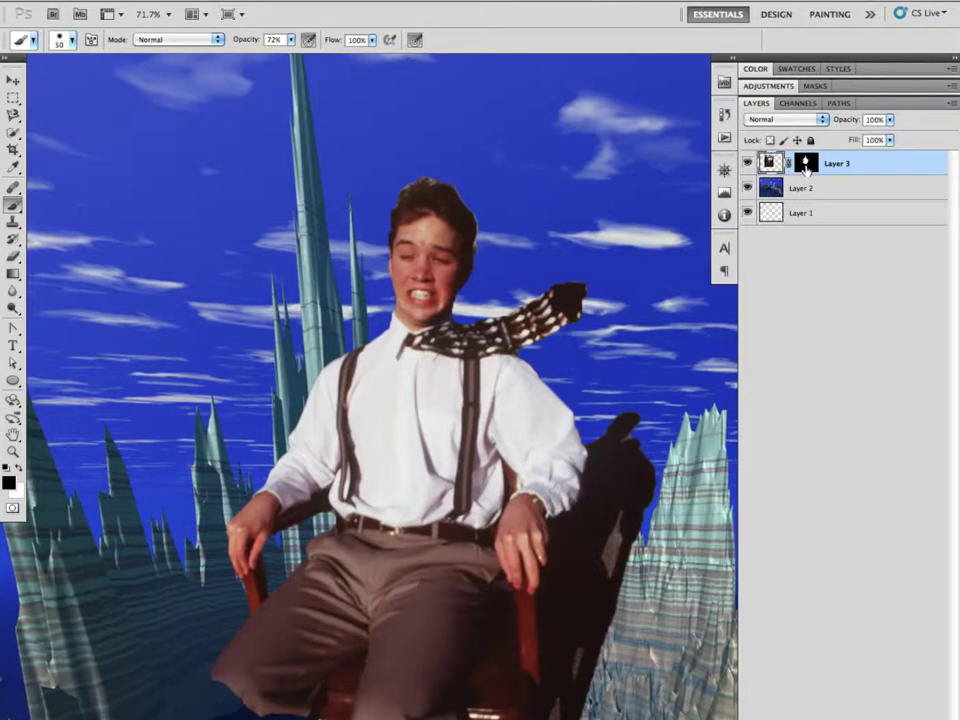
Make Layer 3's mask active, try a black stroke at 72% opacity across the shirt, and undo the stroke.
click(806, 166)
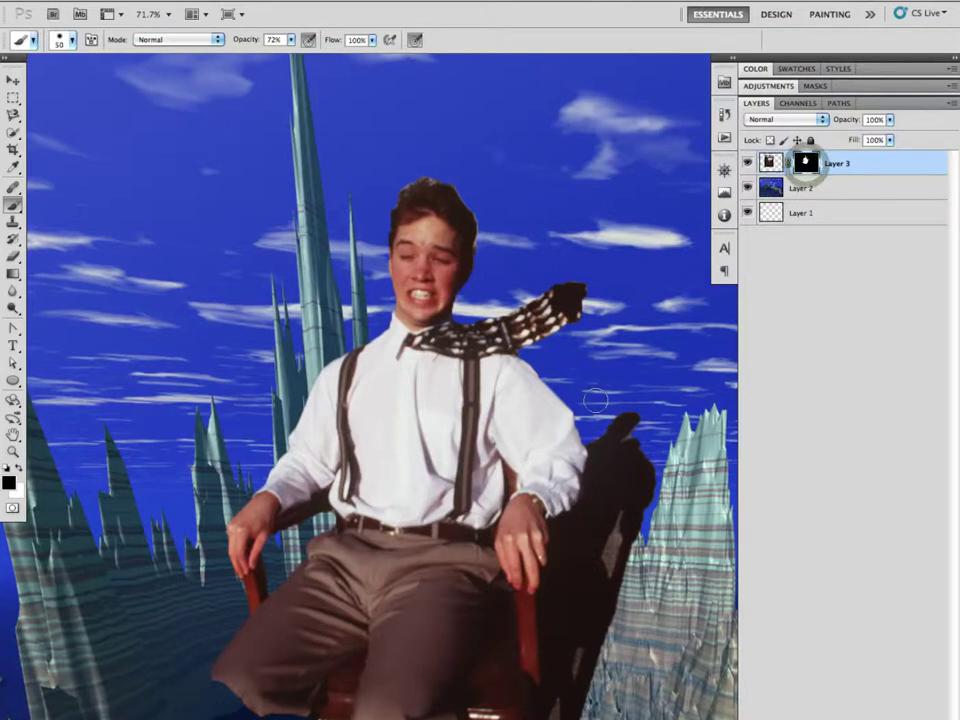
mouse_move(583, 398)
mouse_down()
mouse_move(453, 420)
mouse_move(295, 410)
mouse_up()
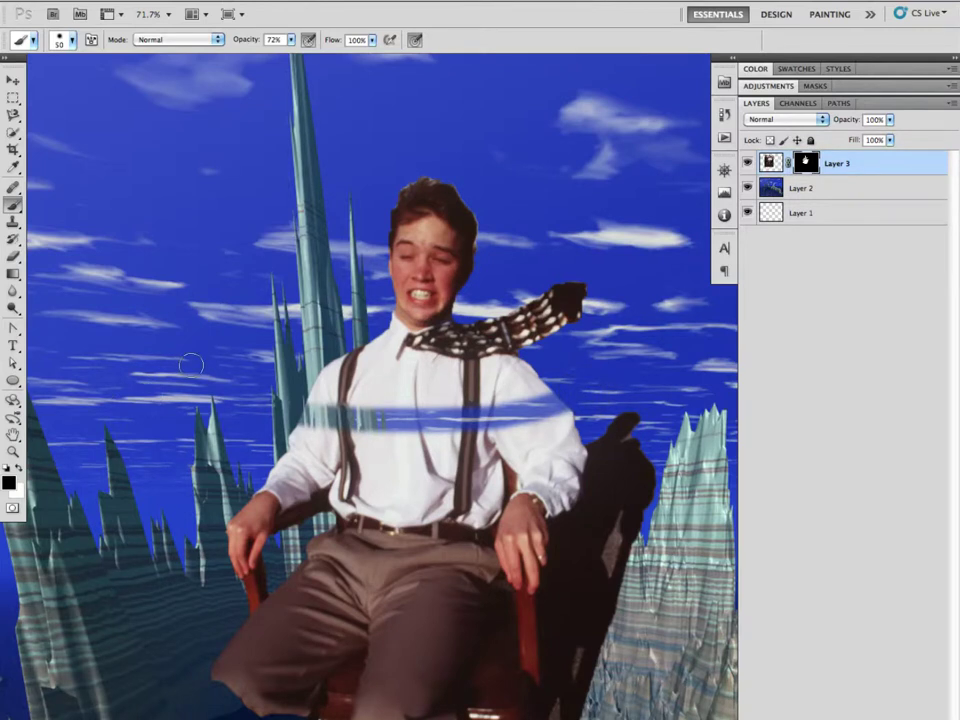
key(ctrl+z)
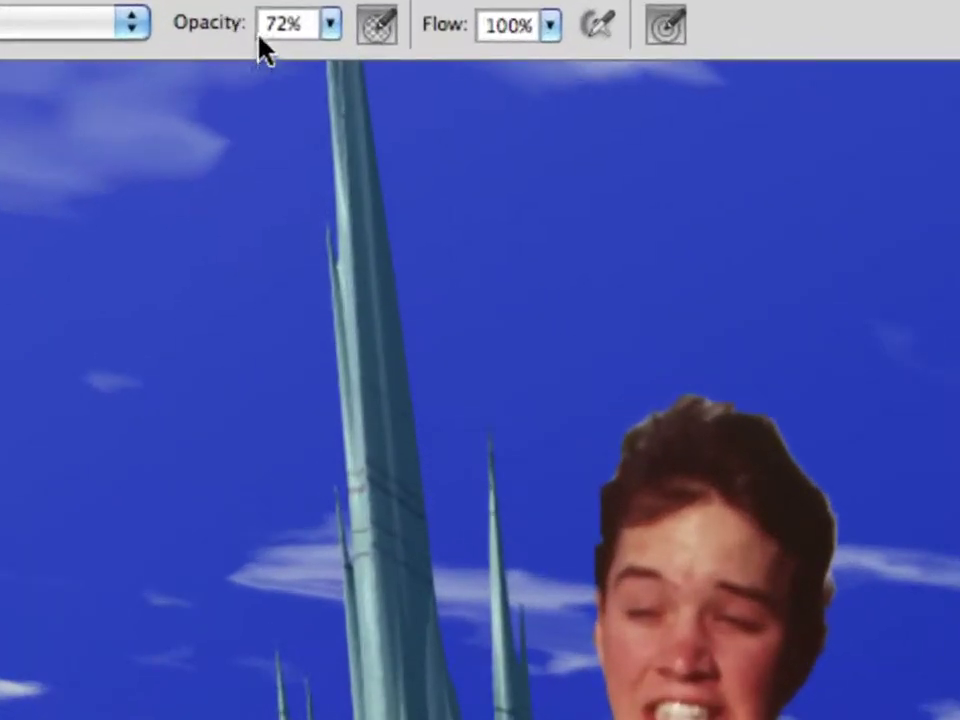
Try black brushing at 35% opacity over the man's head on the mask, shift the layer sideways, and undo both.
drag(225, 32, 165, 34)
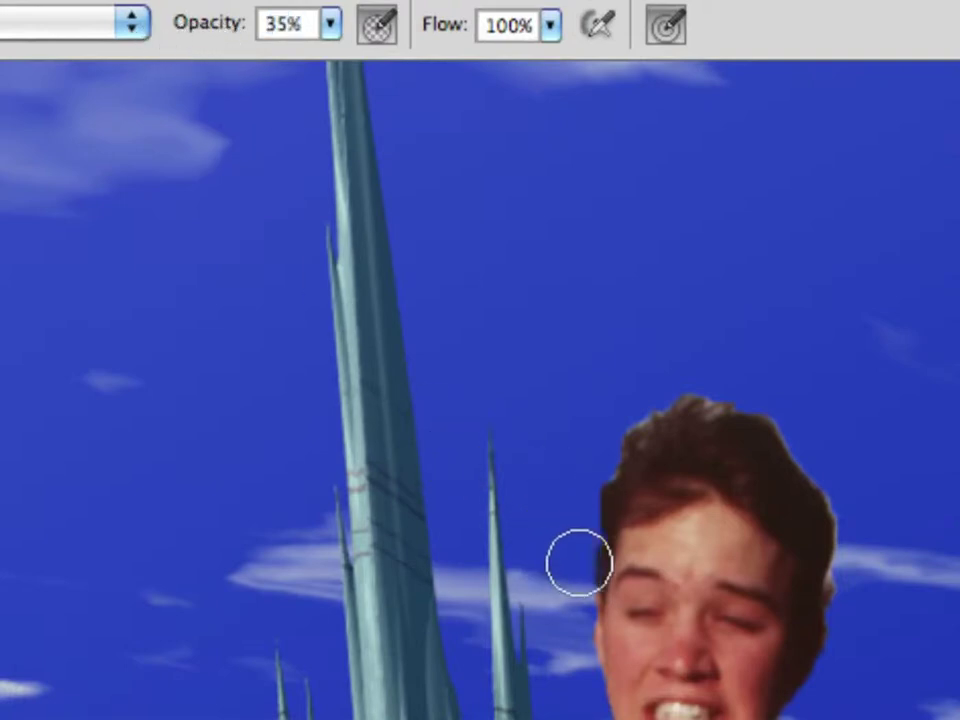
mouse_move(641, 489)
mouse_down()
mouse_move(662, 539)
mouse_move(707, 552)
mouse_move(752, 487)
mouse_move(695, 523)
mouse_move(736, 489)
mouse_move(740, 539)
mouse_move(671, 568)
mouse_move(709, 509)
mouse_move(711, 442)
mouse_move(636, 456)
mouse_move(735, 441)
mouse_move(667, 418)
mouse_move(746, 413)
mouse_move(840, 517)
mouse_move(842, 562)
mouse_move(772, 545)
mouse_move(789, 605)
mouse_move(707, 602)
mouse_move(726, 621)
mouse_move(650, 631)
mouse_move(634, 600)
mouse_move(644, 515)
mouse_move(736, 464)
mouse_move(673, 449)
mouse_up()
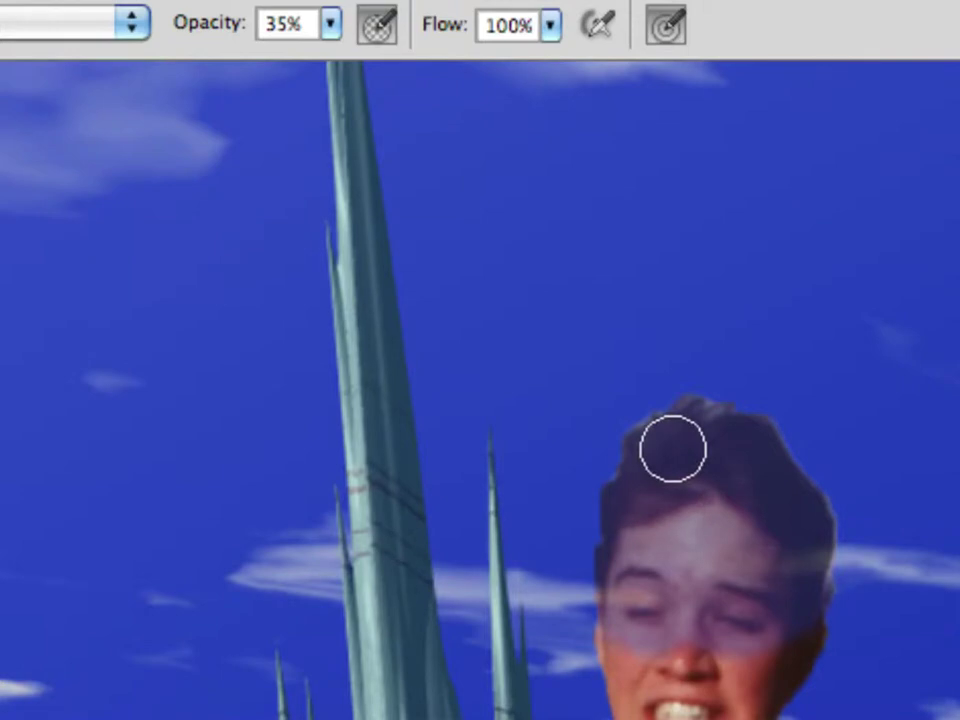
mouse_move(673, 449)
mouse_down()
mouse_move(744, 554)
mouse_move(639, 583)
mouse_up()
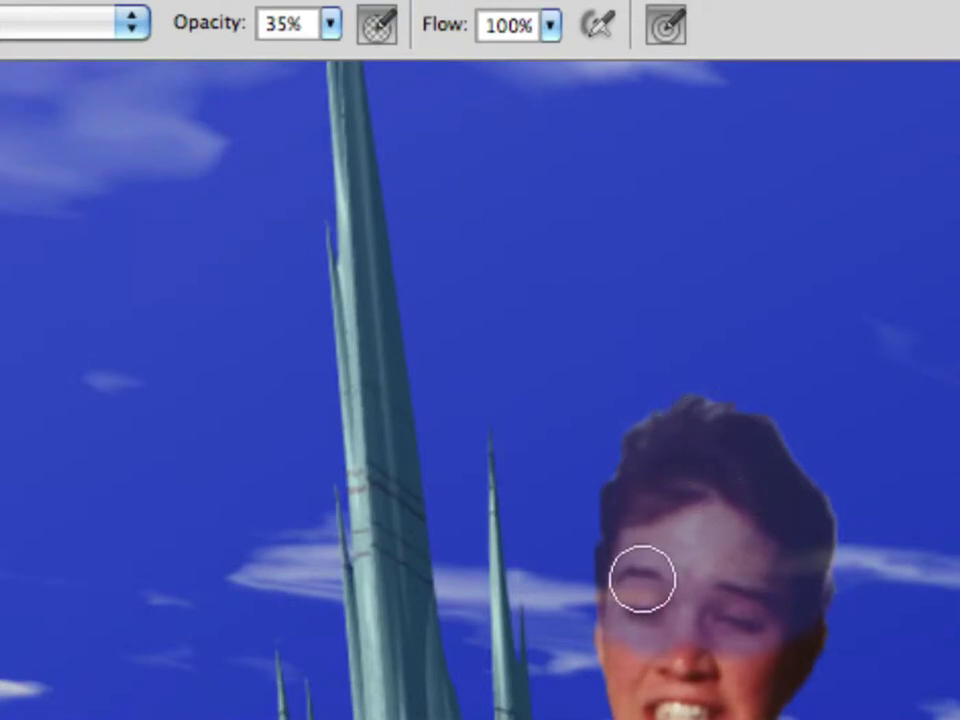
key(v)
drag(690, 611, 488, 621)
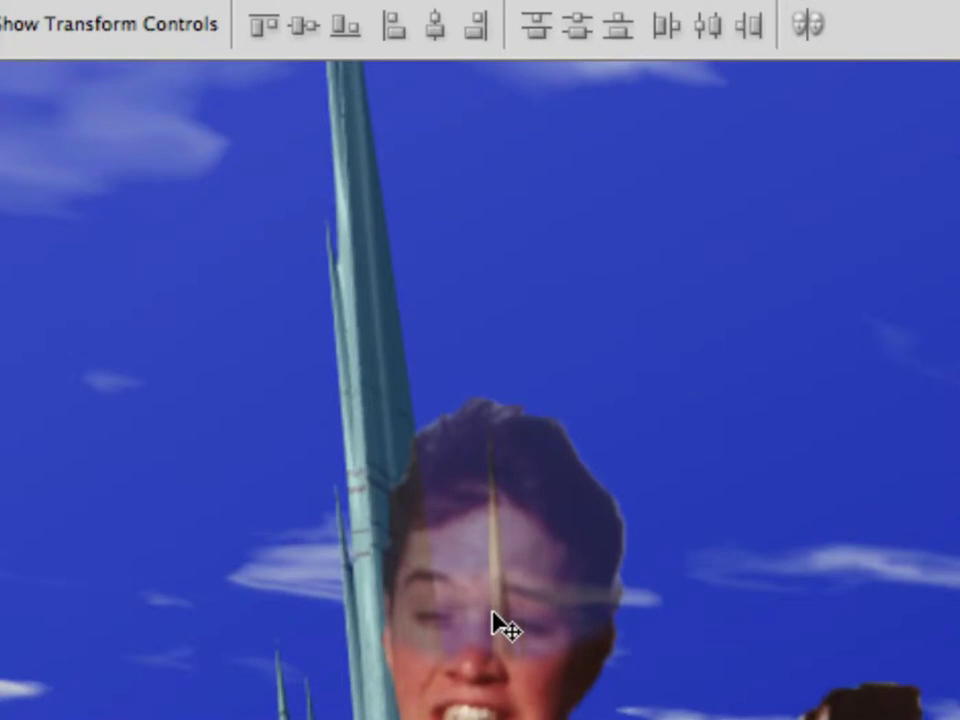
key(ctrl+z)
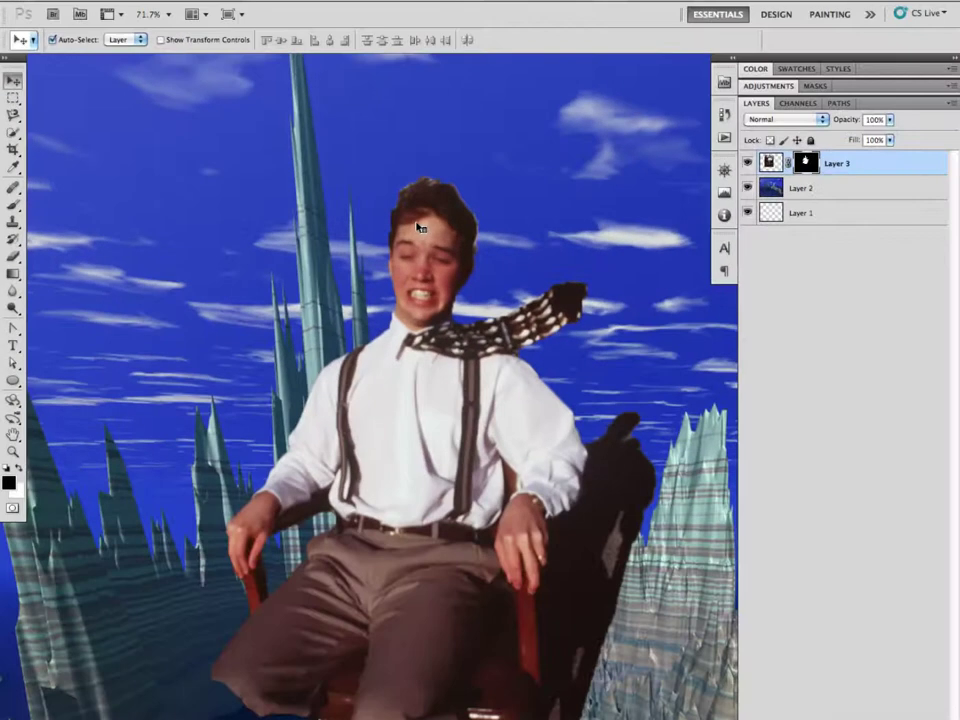
Brush black at 100% opacity on Layer 3's mask to hide the upper outer part of the chair's dark shadow.
click(11, 203)
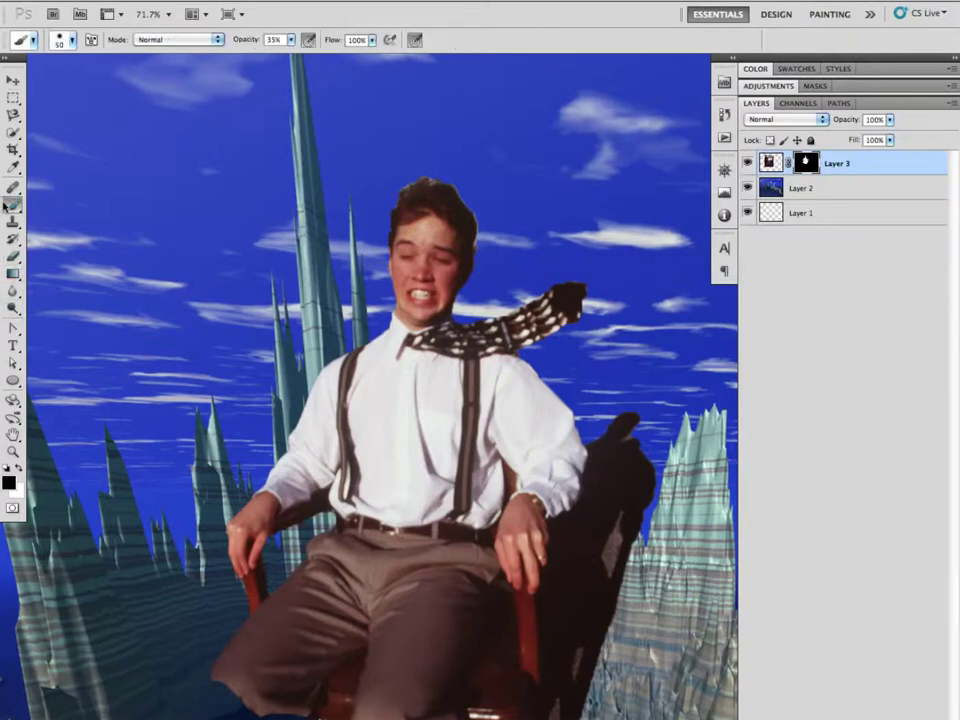
drag(240, 39, 474, 40)
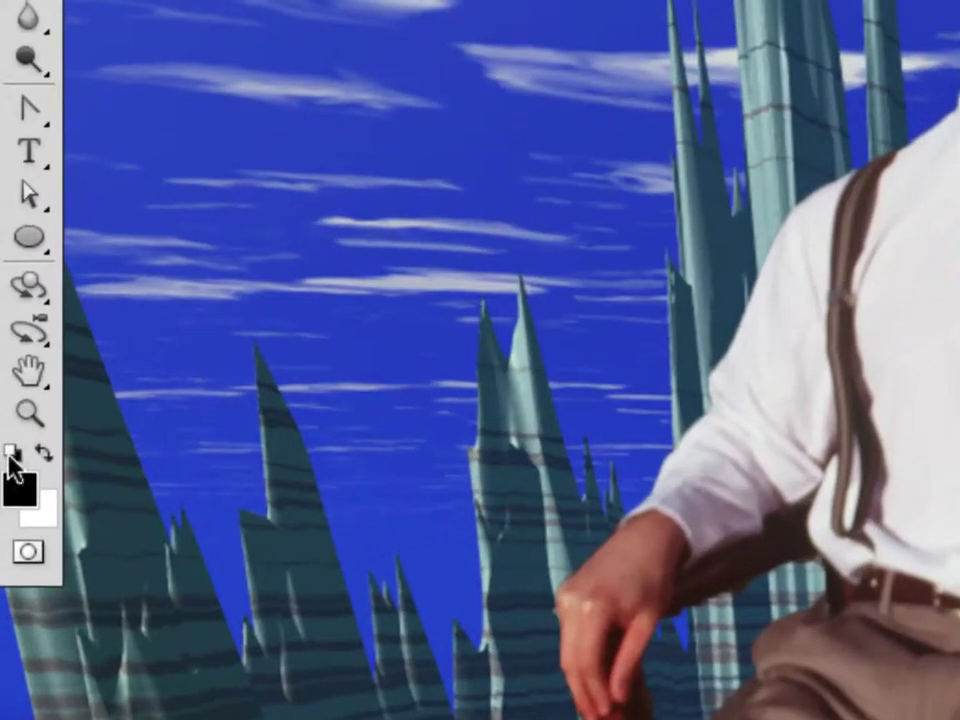
click(18, 467)
click(42, 455)
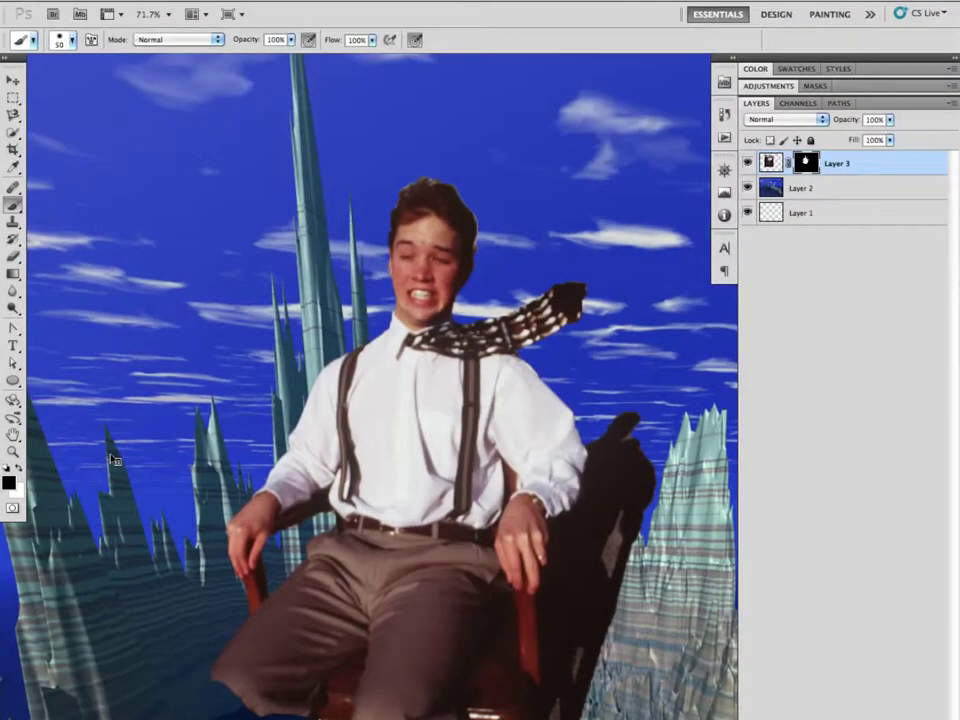
scroll(136, 533, down, 5)
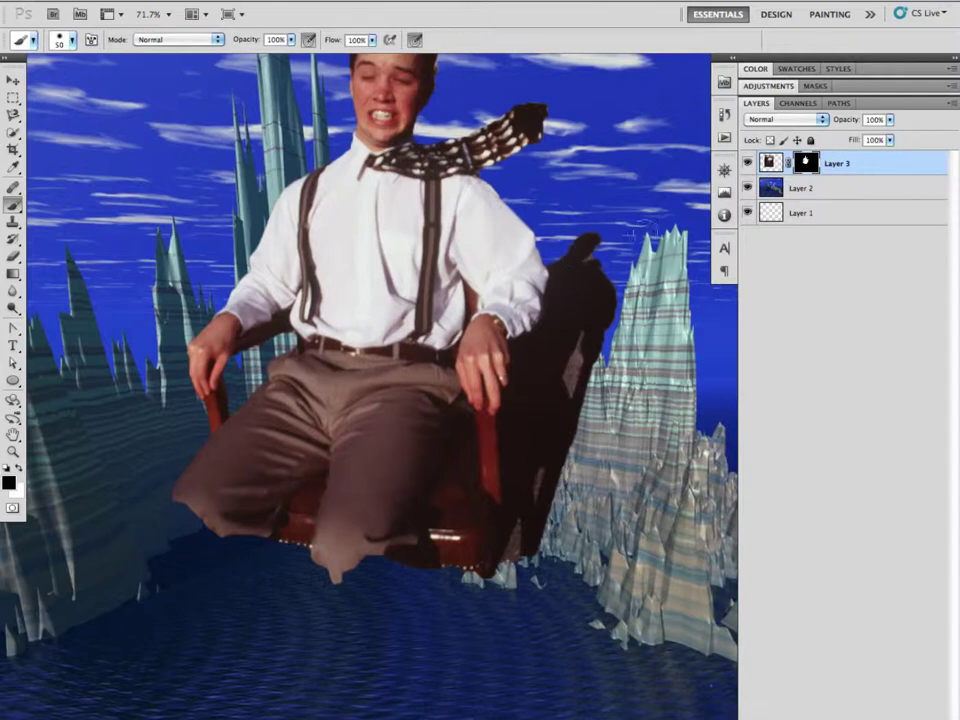
mouse_move(578, 253)
mouse_down()
mouse_move(599, 284)
mouse_move(573, 240)
mouse_move(569, 265)
mouse_move(609, 298)
mouse_move(580, 375)
mouse_move(589, 299)
mouse_up()
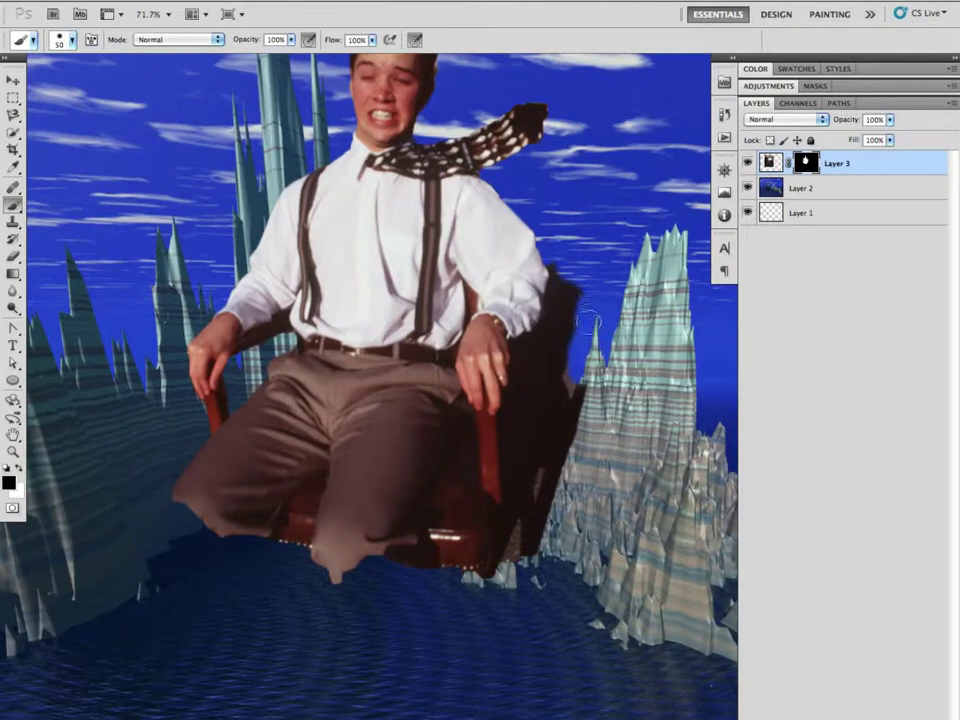
Harden the edge of the 50 px brush and paint black on Layer 3's mask to trim the shadow beside the man's sleeve.
right_click(587, 321)
drag(653, 383, 752, 379)
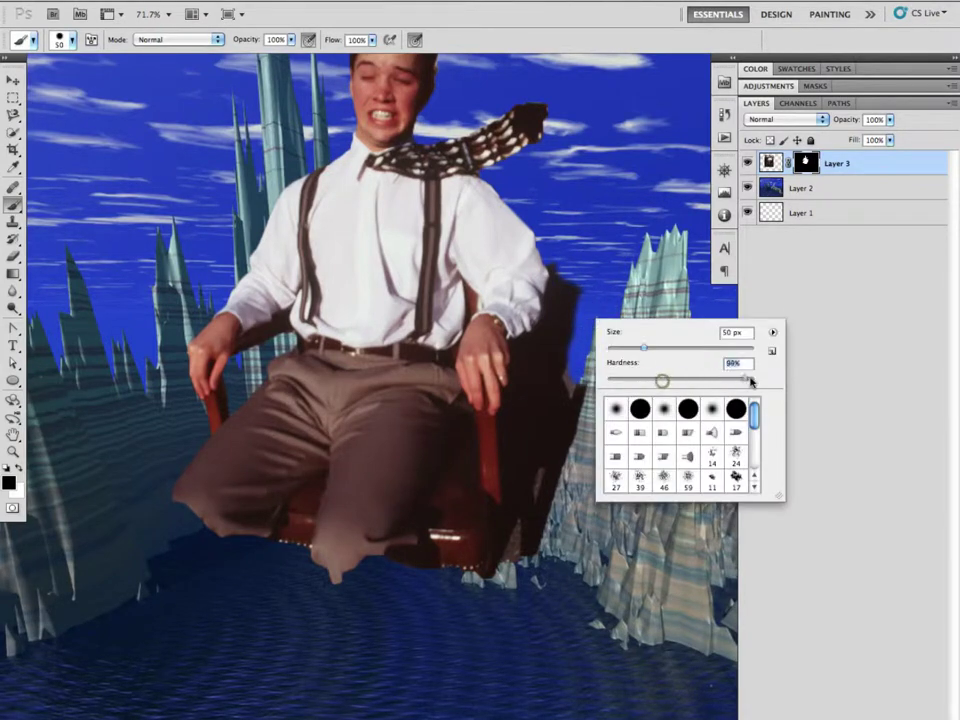
click(583, 291)
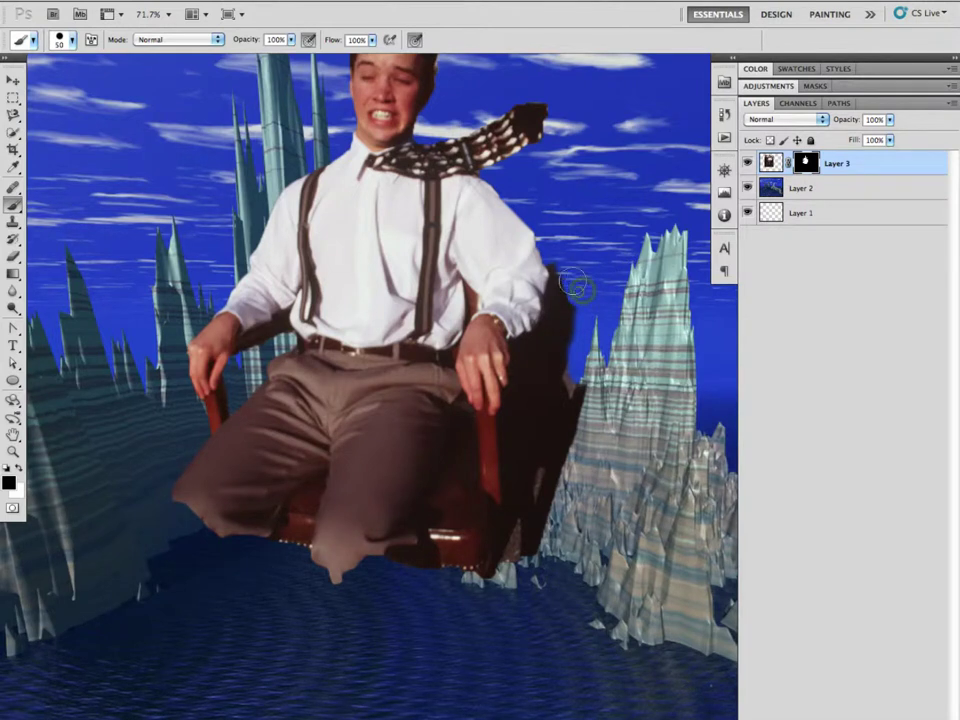
drag(563, 270, 493, 330)
scroll(493, 330, up, 5)
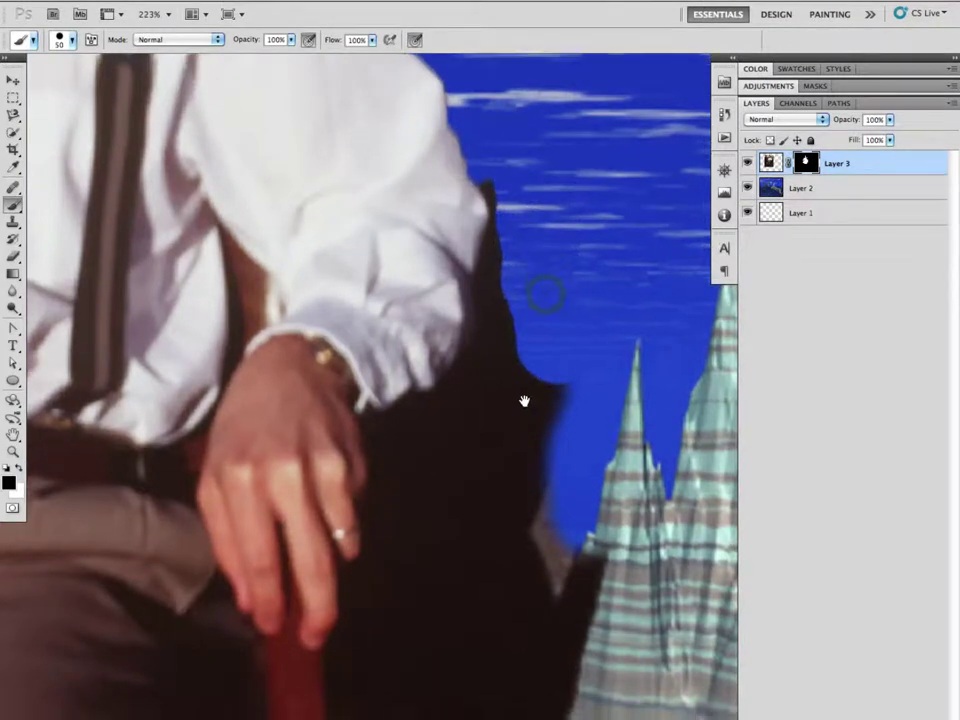
Paint black on the mask down through the dark shadow beside the chair arm, as far as the seat's lower edge.
drag(523, 399, 501, 332)
mouse_move(379, 508)
mouse_down()
mouse_move(394, 542)
mouse_move(397, 643)
mouse_move(391, 125)
mouse_move(418, 482)
mouse_move(418, 354)
mouse_move(392, 264)
mouse_move(392, 386)
mouse_move(369, 621)
mouse_move(410, 655)
mouse_up()
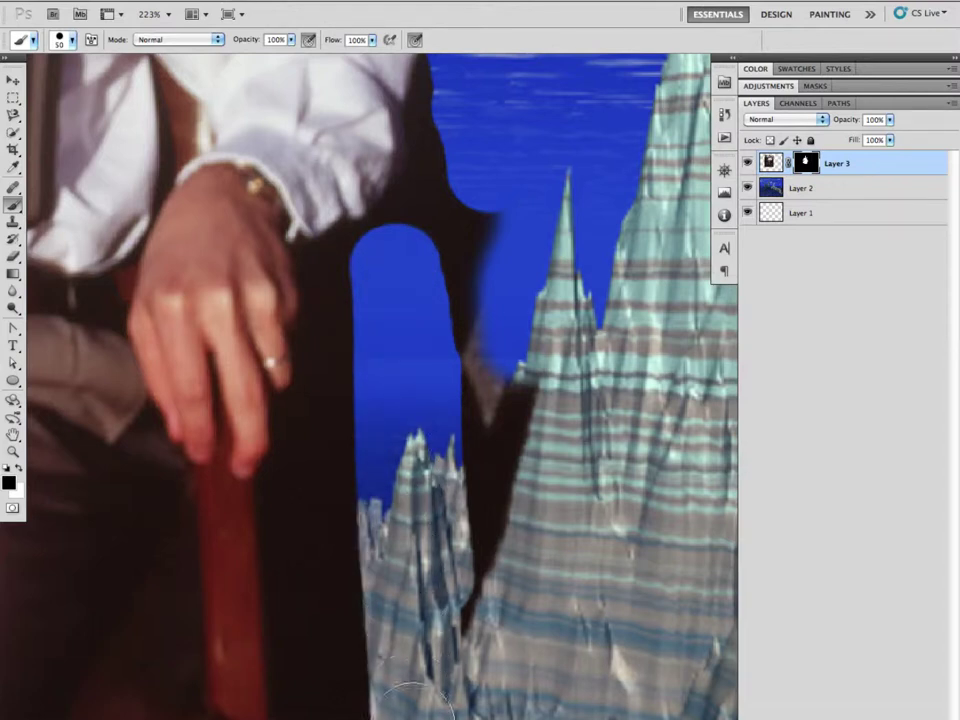
mouse_move(407, 579)
mouse_down()
mouse_move(435, 296)
mouse_move(449, 456)
mouse_move(451, 431)
mouse_up()
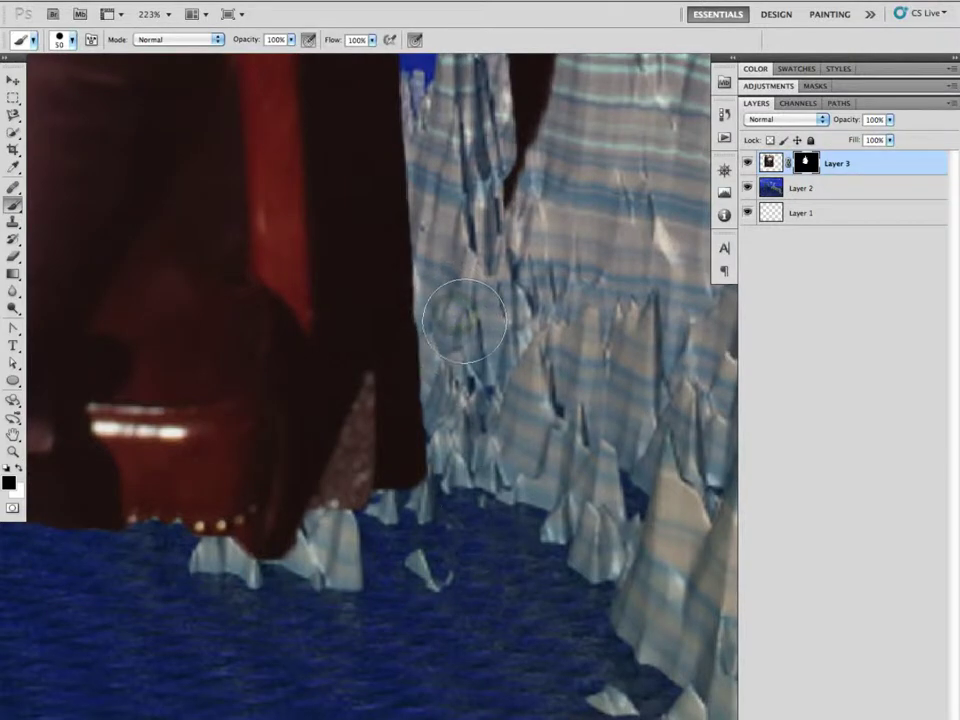
mouse_move(475, 376)
mouse_down()
mouse_move(480, 408)
mouse_move(410, 517)
mouse_move(470, 332)
mouse_move(462, 471)
mouse_move(502, 420)
mouse_move(467, 410)
mouse_move(485, 224)
mouse_move(461, 392)
mouse_move(460, 175)
mouse_move(420, 228)
mouse_up()
Brush black on the mask along the outer edge of the sleeve and elbow to hide the leftover shadow there.
drag(487, 173, 470, 280)
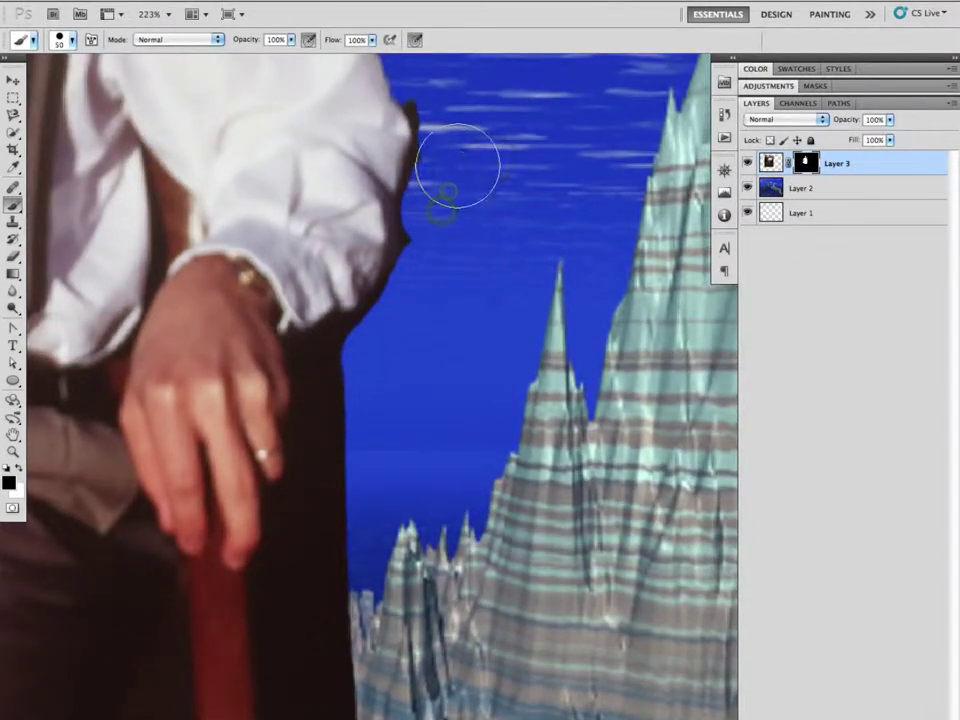
drag(495, 197, 494, 321)
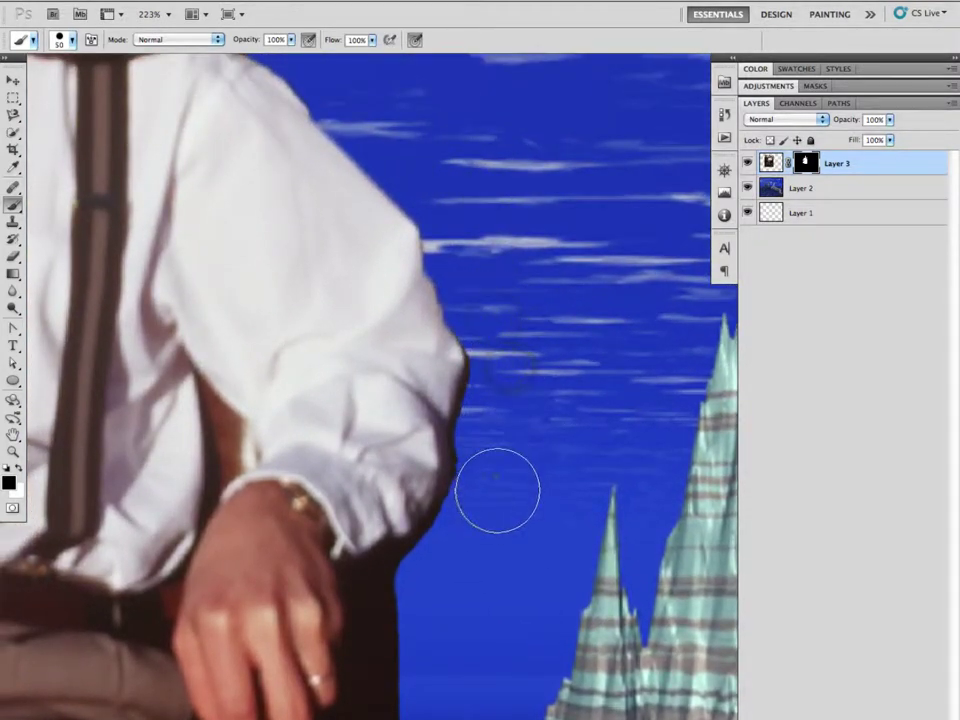
mouse_move(509, 545)
mouse_down()
mouse_move(507, 455)
mouse_move(514, 461)
mouse_move(454, 467)
mouse_move(437, 397)
mouse_move(446, 400)
mouse_up()
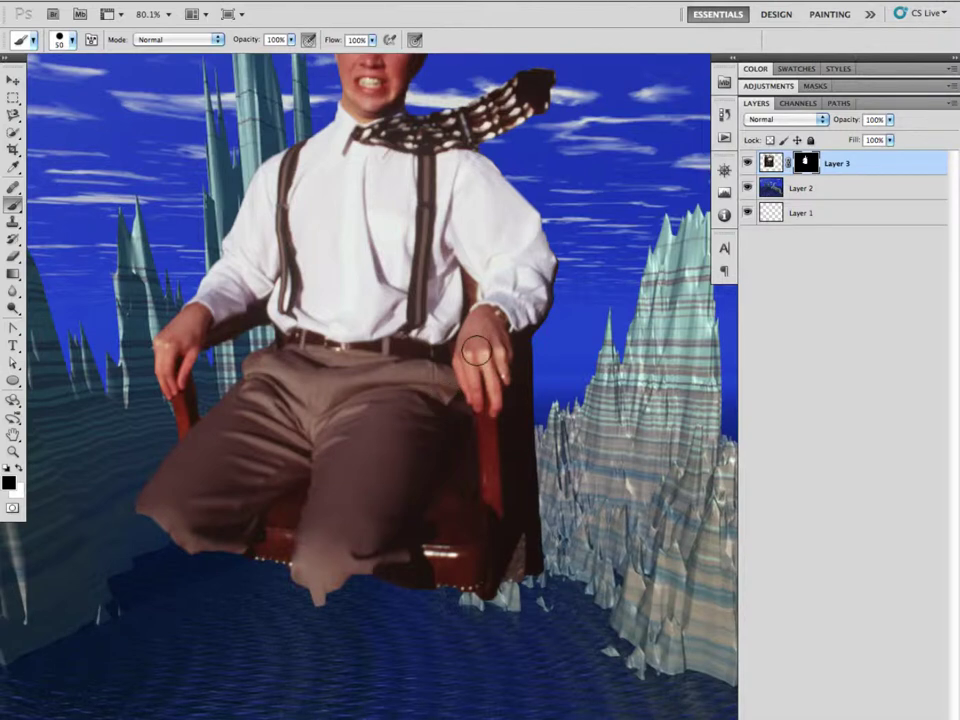
Swap the foreground colour to white and paint on the mask below the knee to reveal the man's lower leg.
click(17, 468)
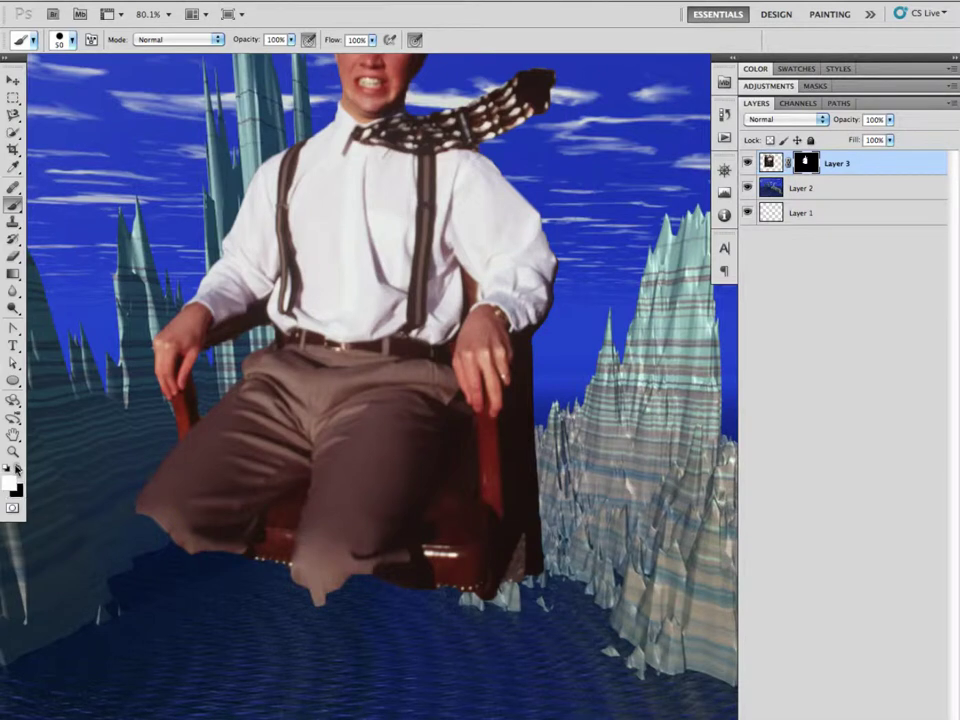
mouse_move(338, 583)
mouse_down()
mouse_move(340, 660)
mouse_move(346, 628)
mouse_move(355, 655)
mouse_move(375, 640)
mouse_move(388, 574)
mouse_move(452, 572)
mouse_up()
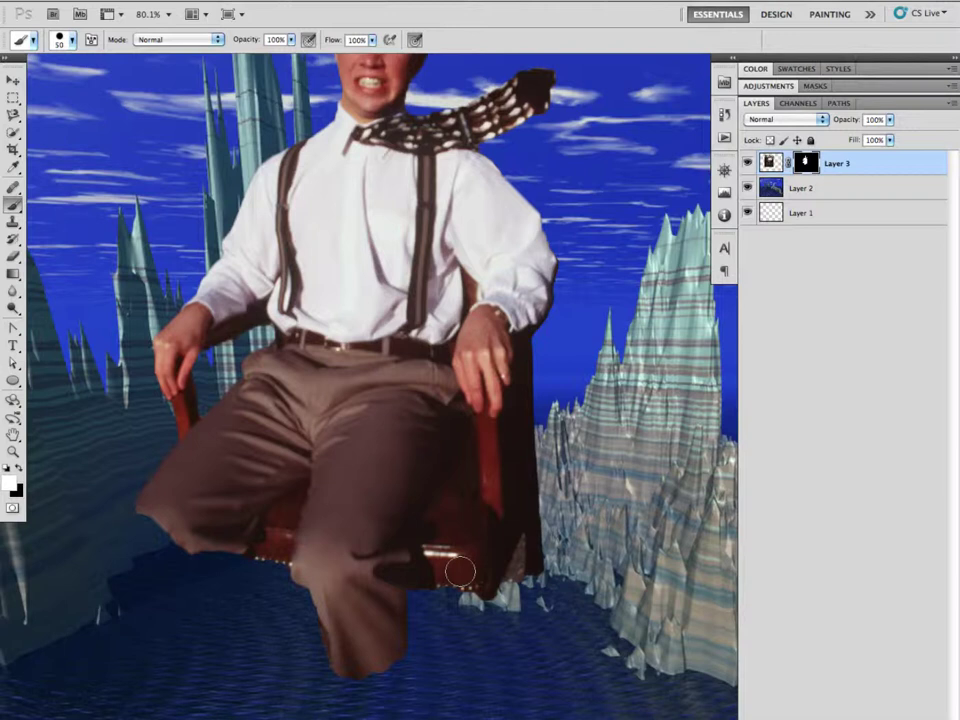
Remove Layer 3's mask by deleting it without applying it to the layer.
scroll(310, 135, up, 5)
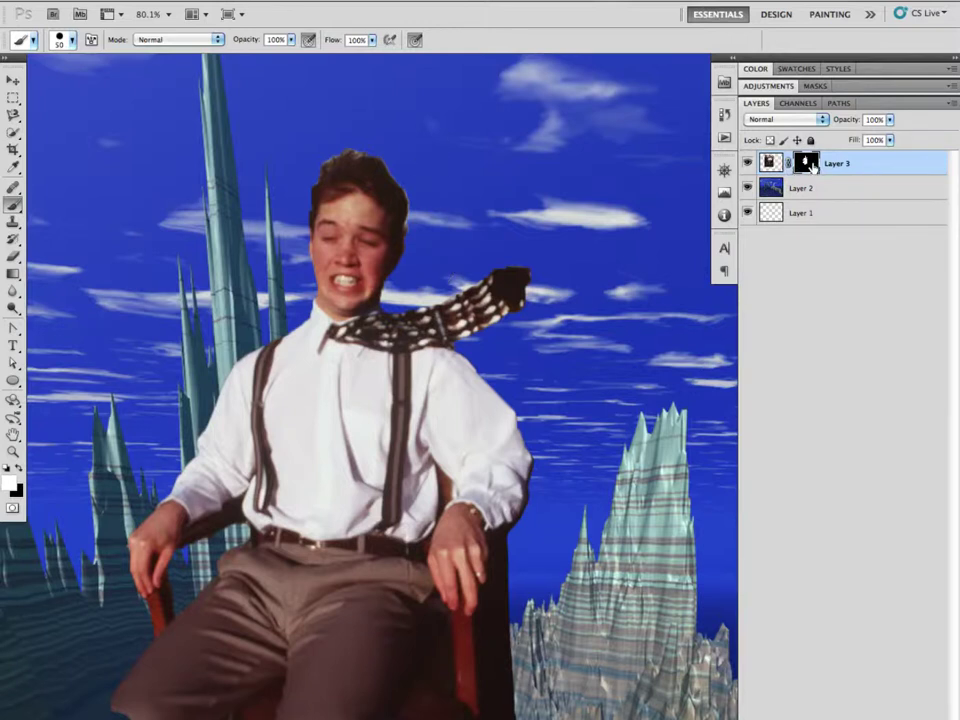
drag(815, 166, 915, 705)
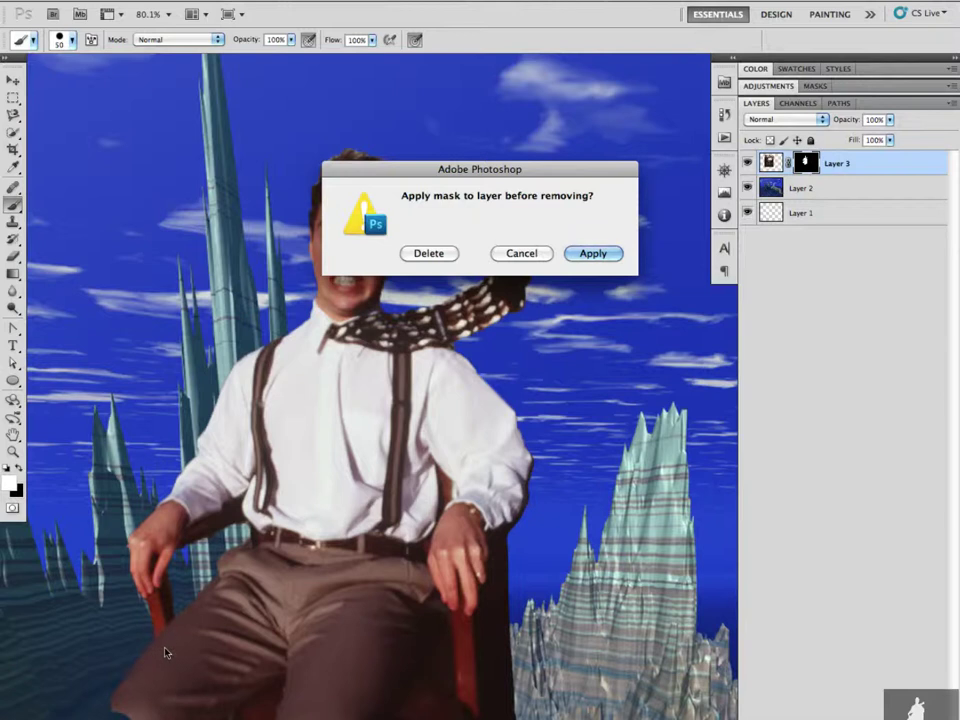
click(427, 253)
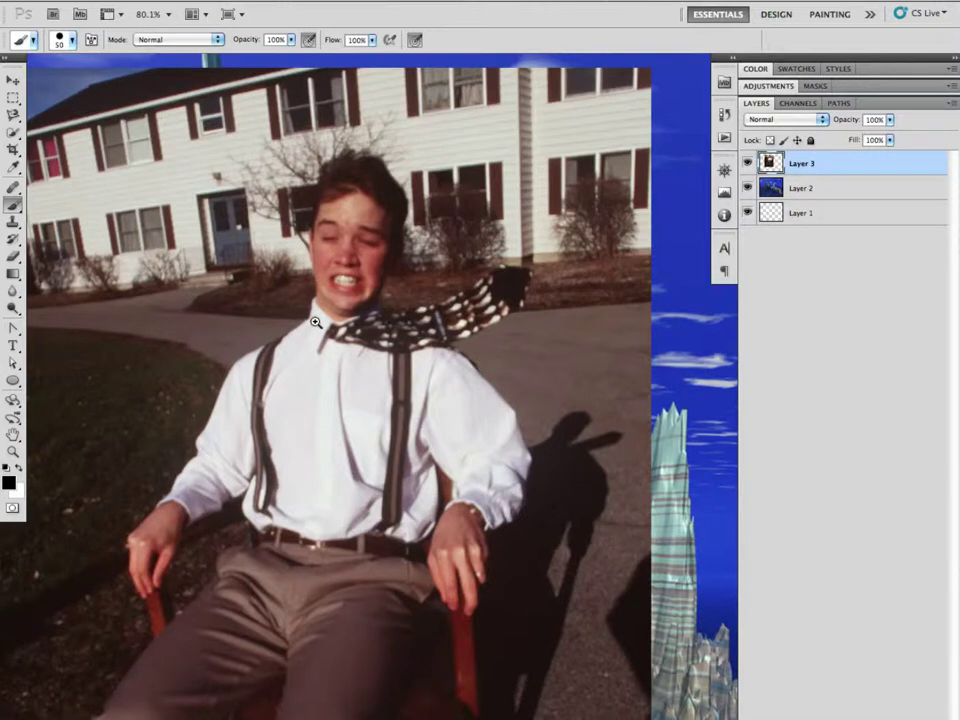
Switch to the freehand Lasso Tool, try outlining an area of the lawn beside the man, and drop the selection.
mouse_move(316, 322)
mouse_down()
mouse_move(260, 323)
mouse_move(324, 318)
mouse_up()
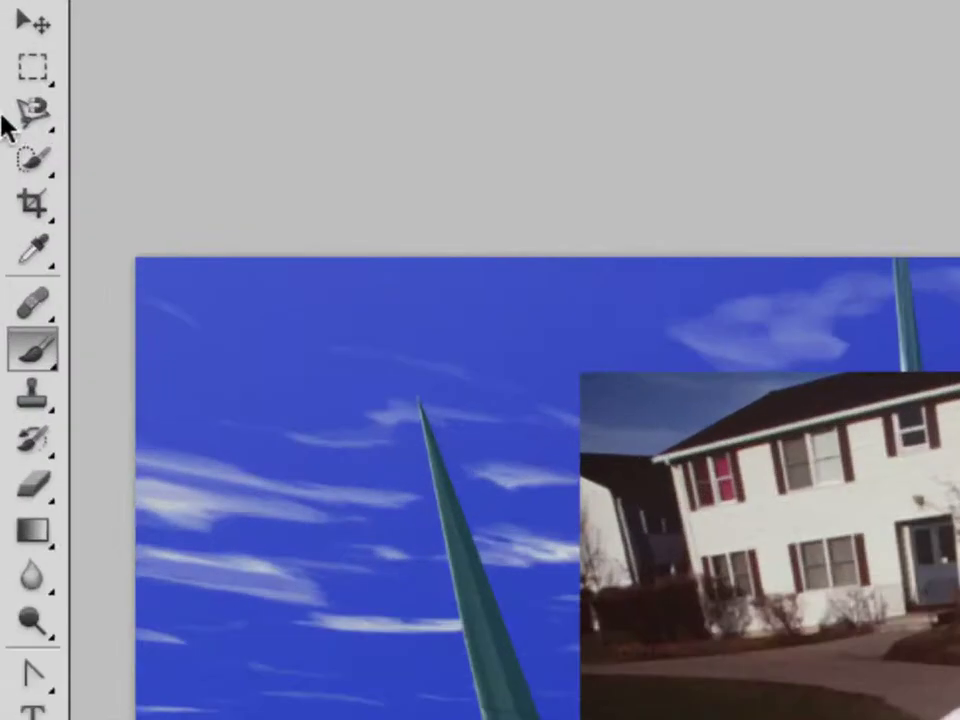
click(14, 116)
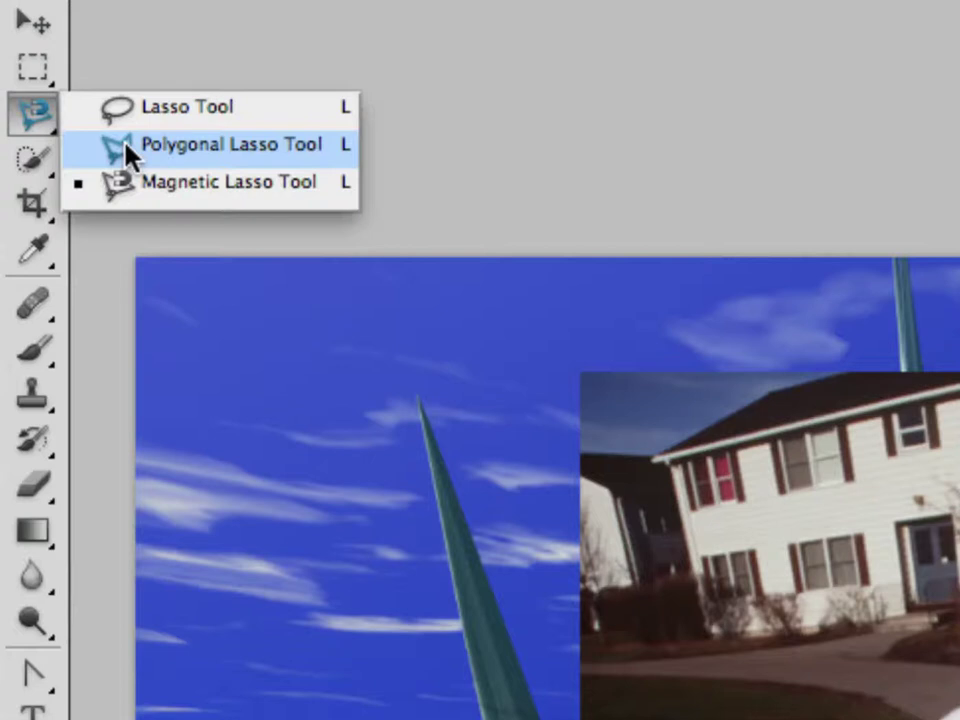
click(147, 115)
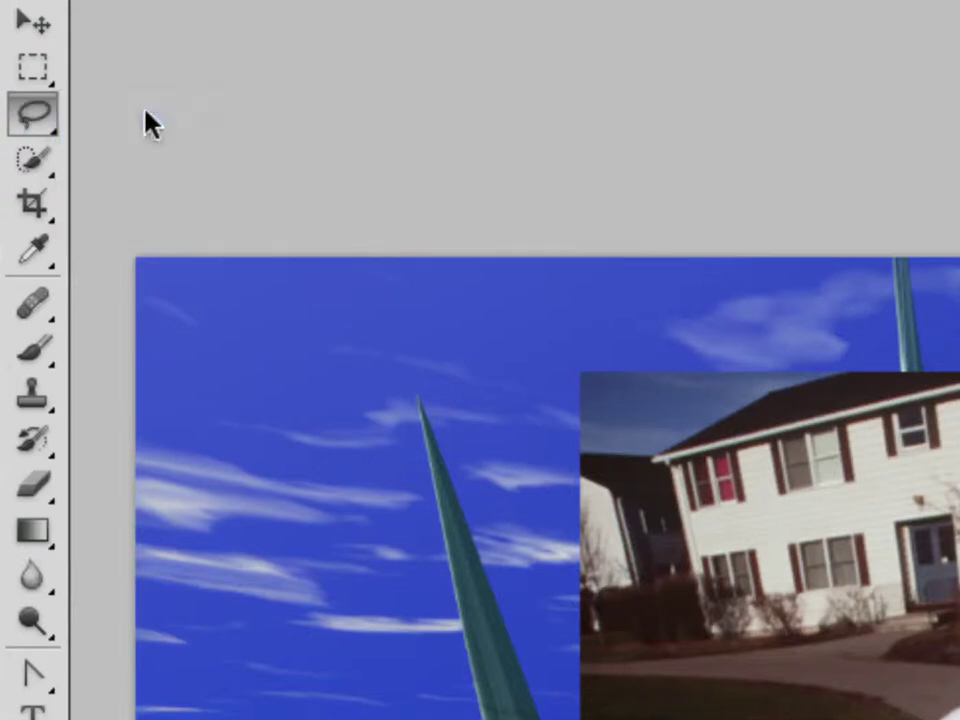
alt+click(585, 334)
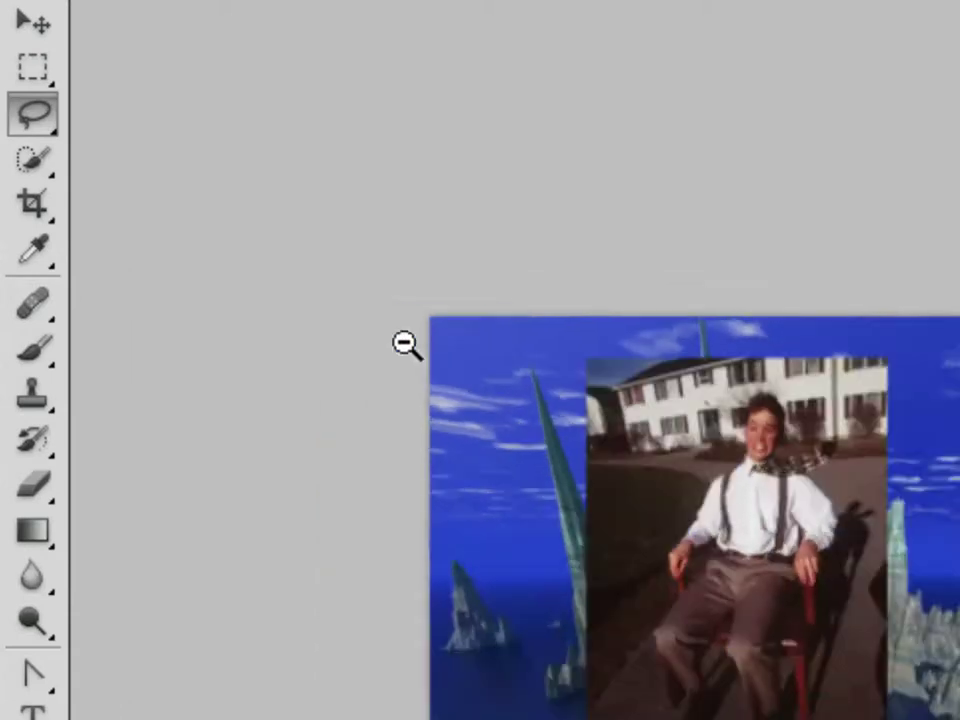
drag(639, 446, 414, 266)
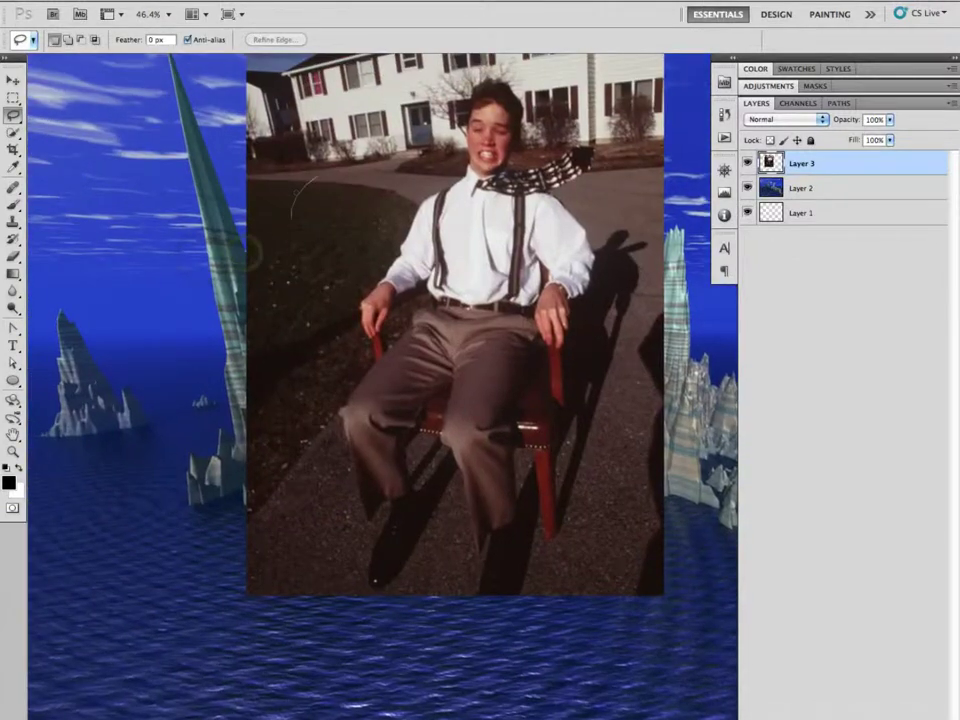
drag(300, 205, 294, 189)
click(294, 189)
Lasso a rough oval over the tie and the side of the face, delete it from Layer 3, and undo the deletion and selection.
mouse_move(430, 145)
mouse_down()
mouse_move(389, 100)
mouse_move(430, 145)
mouse_move(470, 130)
mouse_move(528, 147)
mouse_up()
key(Delete)
click(528, 147)
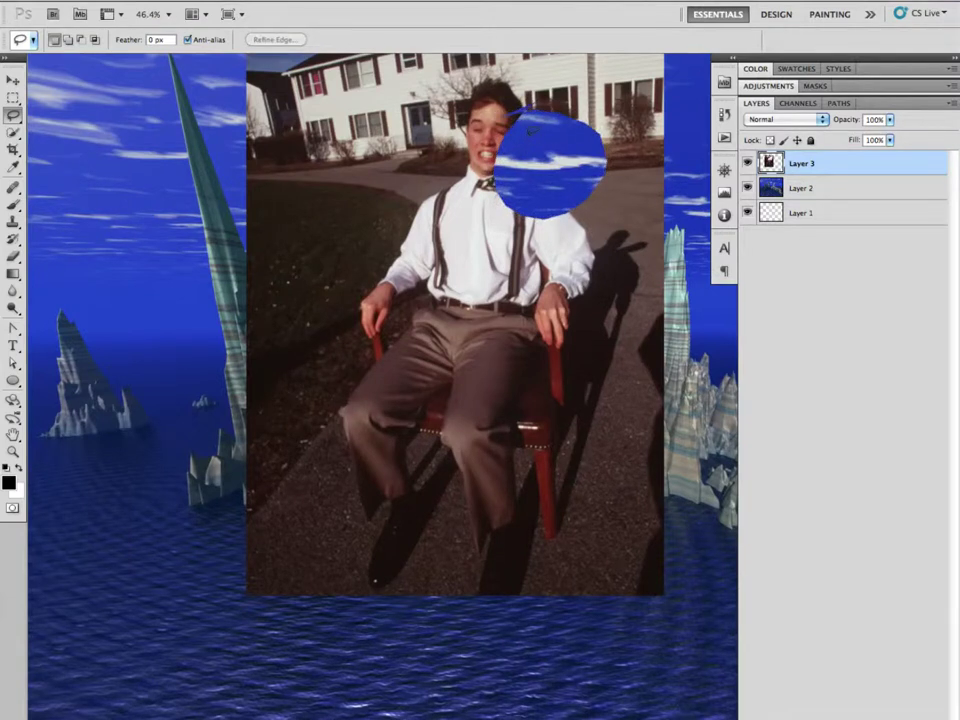
key(ctrl+z)
key(ctrl+alt+z)
key(ctrl+d)
Switch to the Magnetic Lasso Tool, try tracing an outline from the man's hand toward the sleeve, and cancel the path.
drag(13, 119, 64, 139)
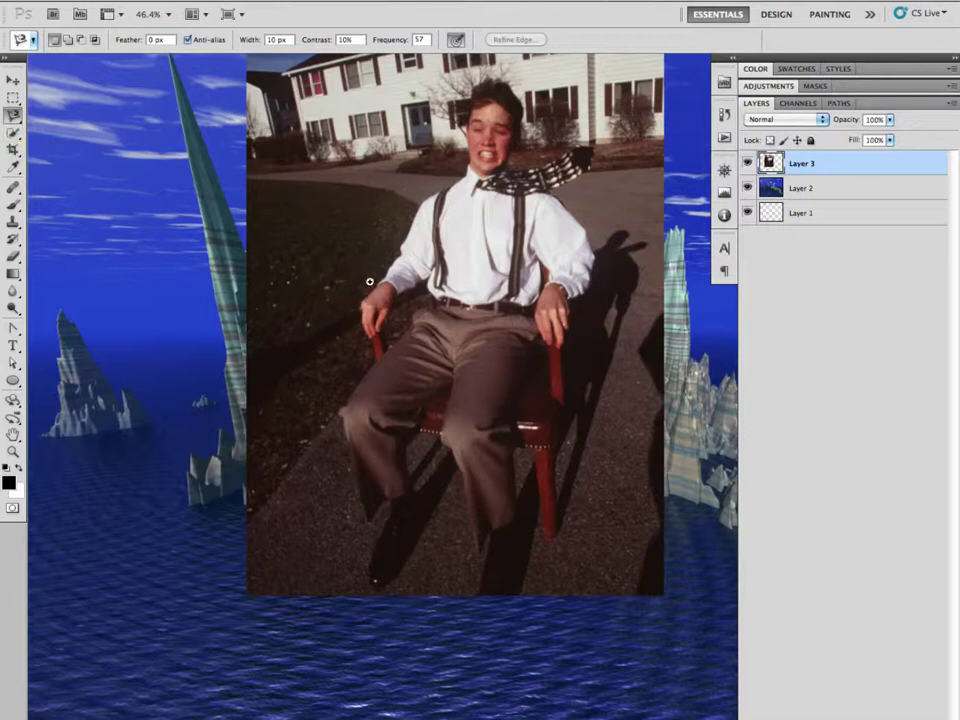
drag(375, 289, 443, 303)
alt+click(514, 287)
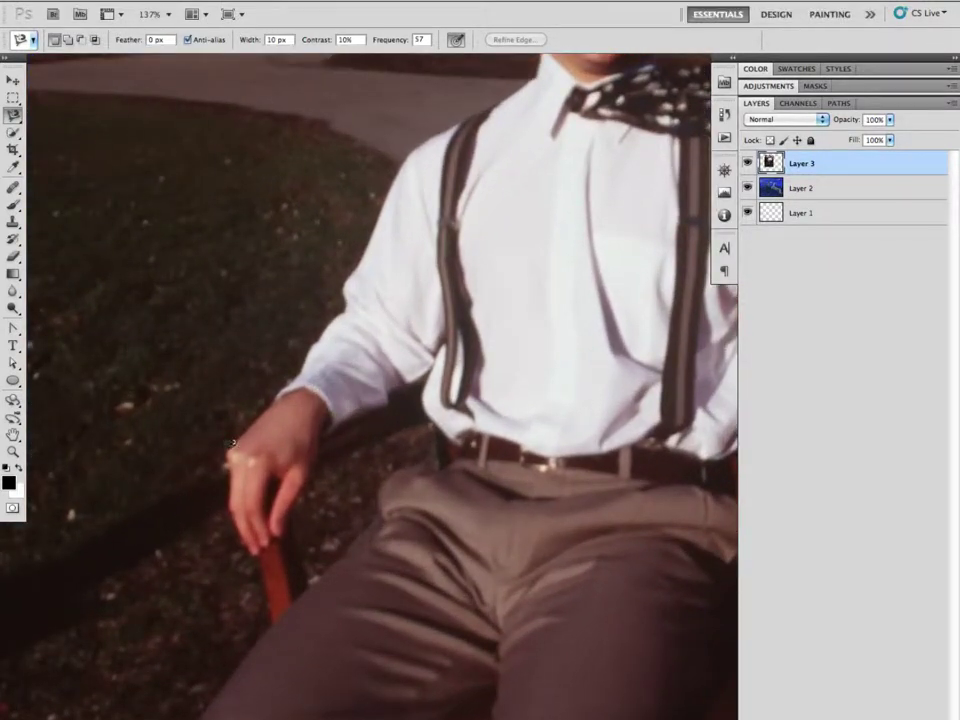
click(231, 445)
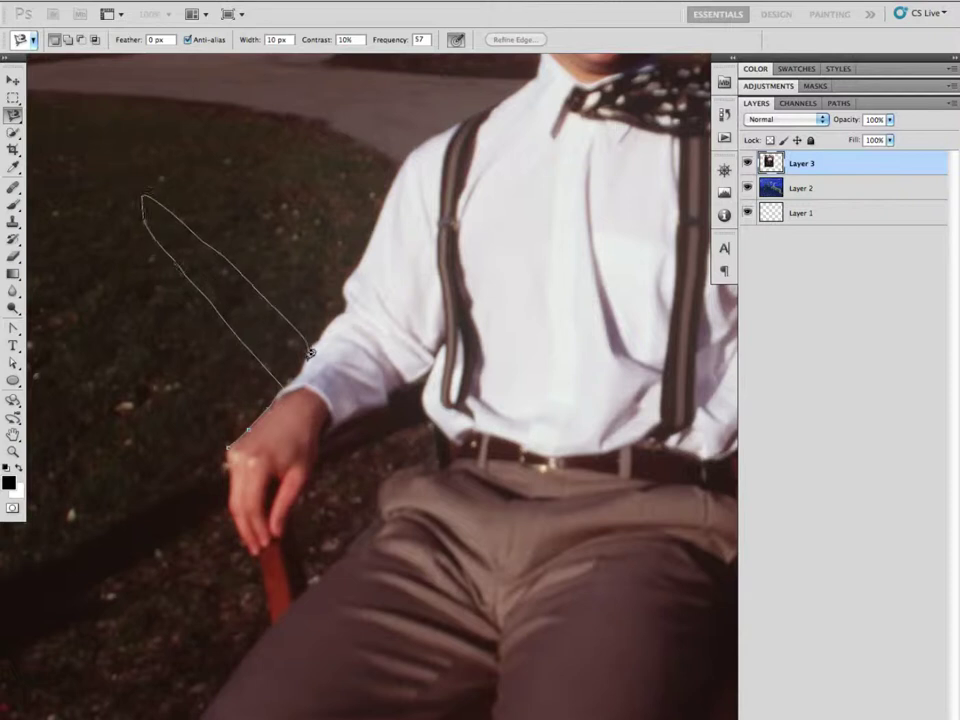
key(Escape)
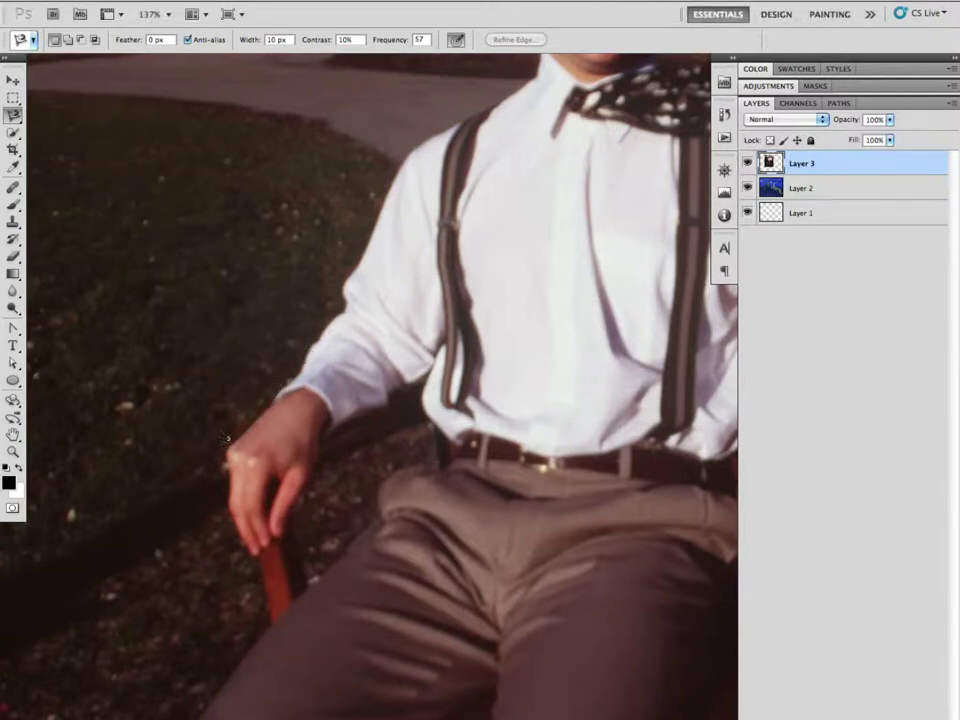
Trace the man's outline with the Magnetic Lasso from the knuckles up the outer sleeve to the suspender at the shoulder.
click(230, 448)
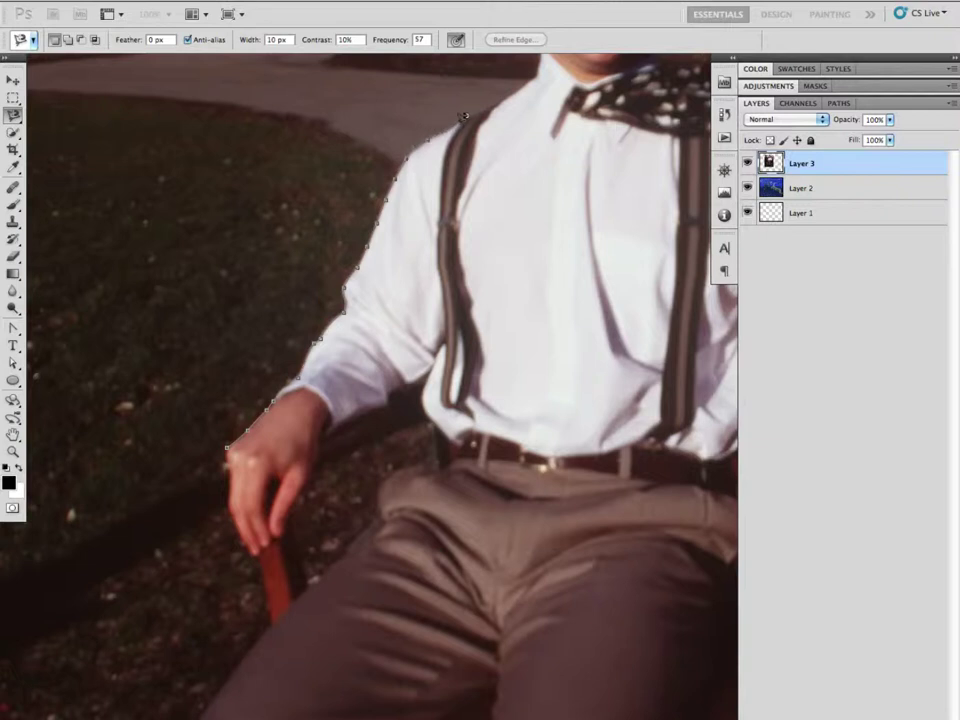
key(space)
drag(461, 125, 326, 396)
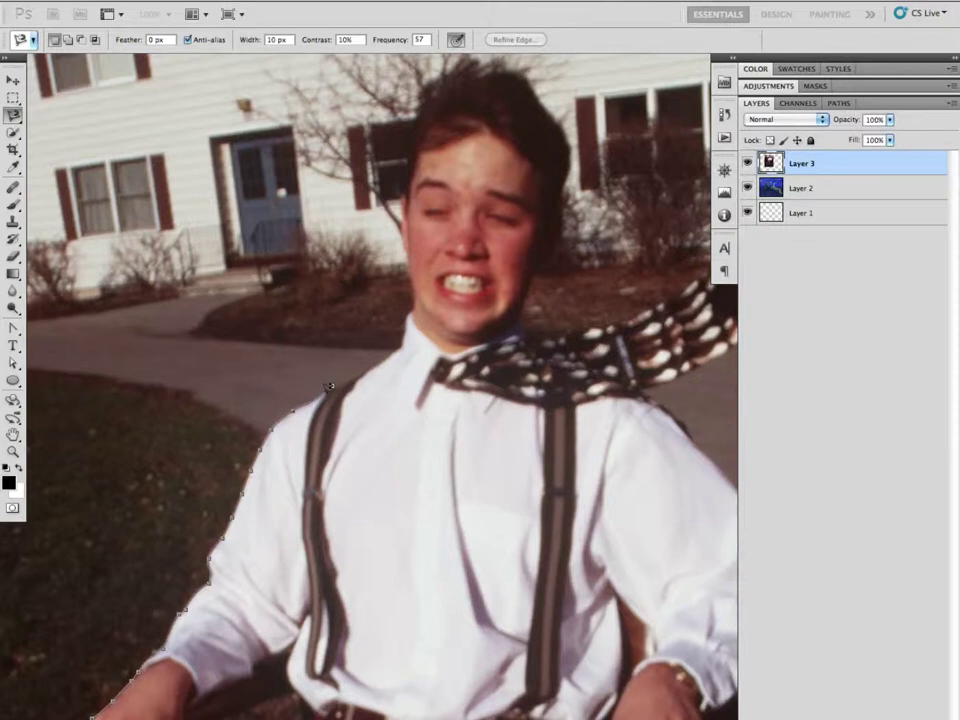
drag(317, 392, 342, 396)
scroll(342, 396, up, 1)
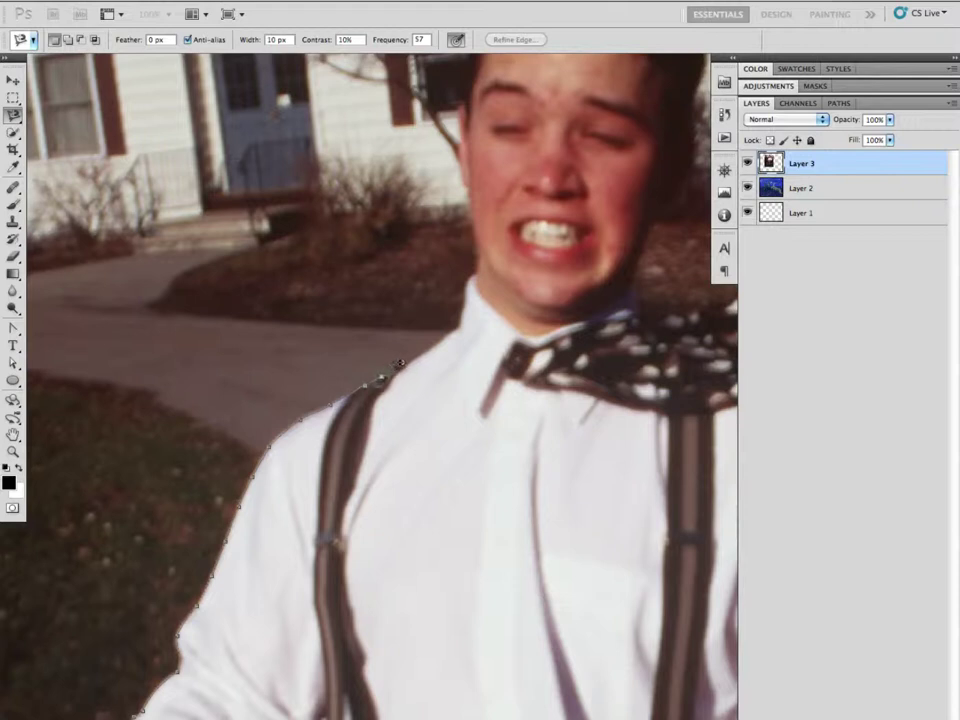
Continue the magnetic outline along the shoulder and collar, up the side of the face, around the hair and down to the tie.
click(378, 373)
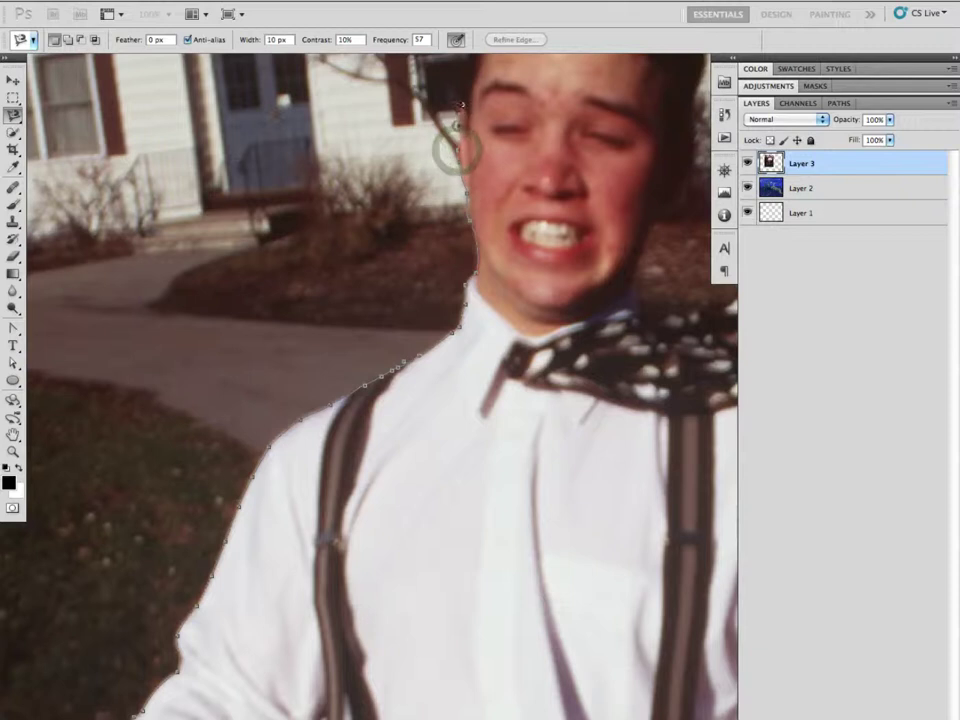
drag(456, 101, 453, 446)
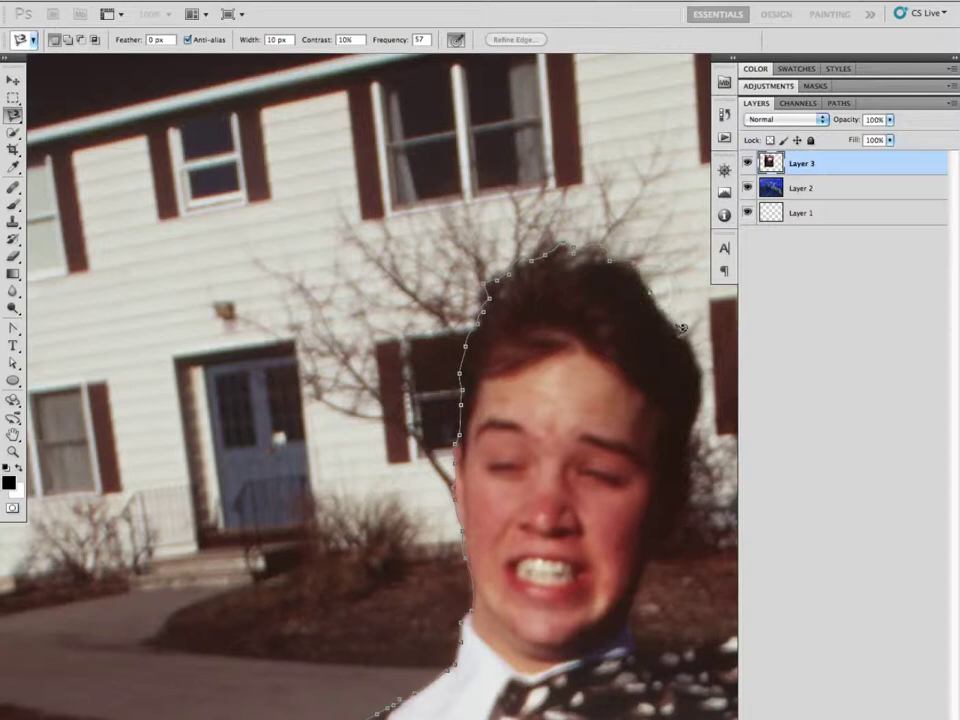
drag(680, 333, 373, 165)
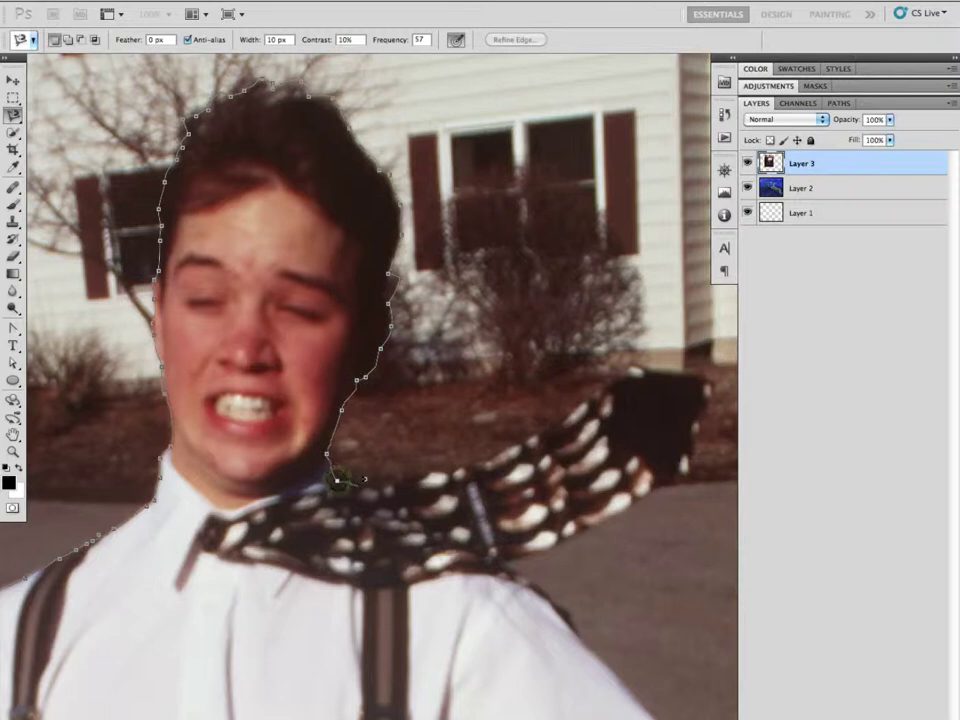
Extend the magnetic outline along the upper edge of the flying tie, placing anchor points by hand up to its tip.
click(400, 481)
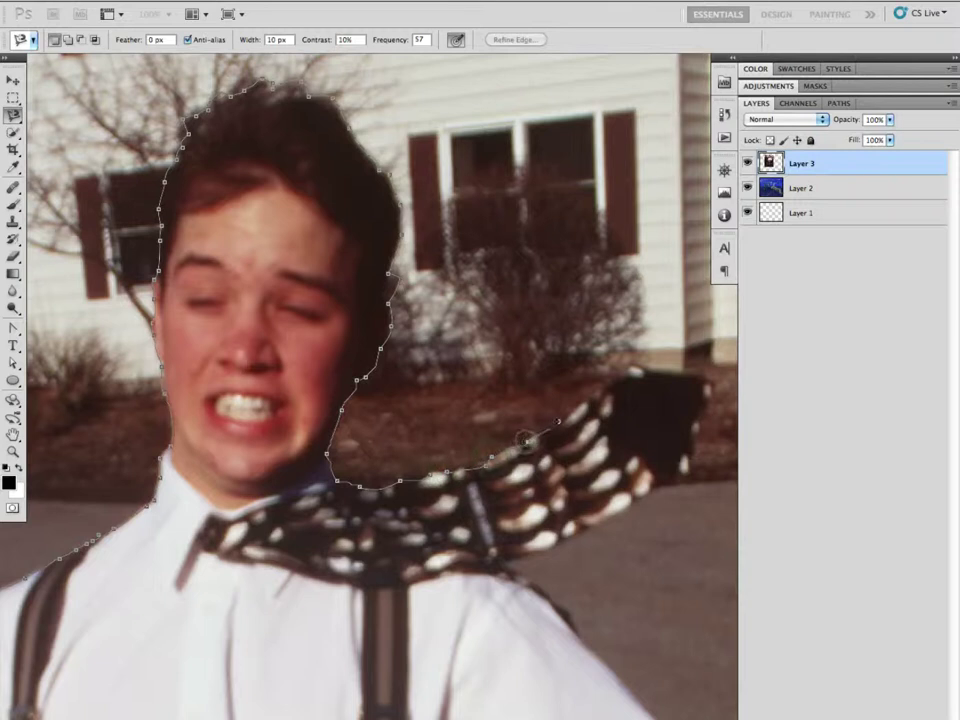
click(553, 429)
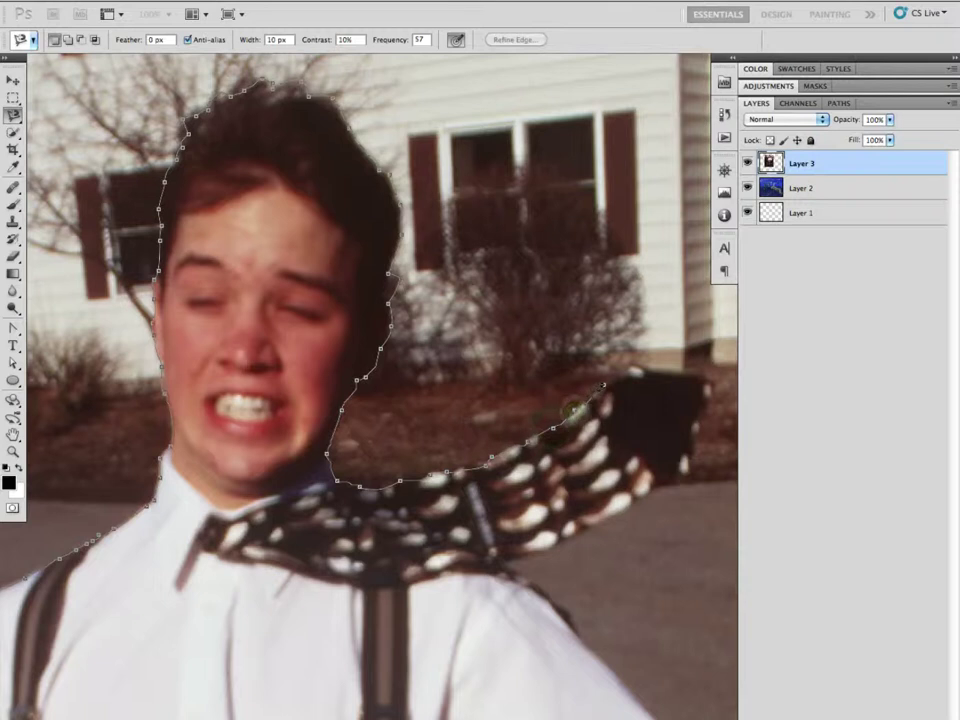
click(619, 376)
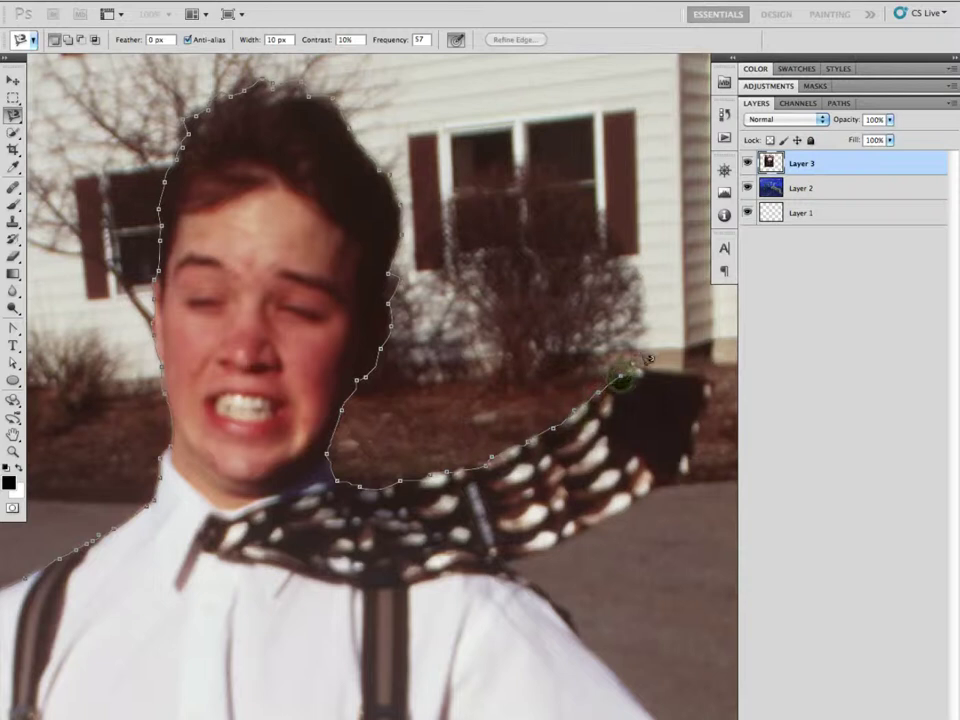
click(657, 372)
Carry the magnetic outline around the tip of the flying tie and back along its lower edge.
click(700, 376)
click(703, 416)
click(696, 429)
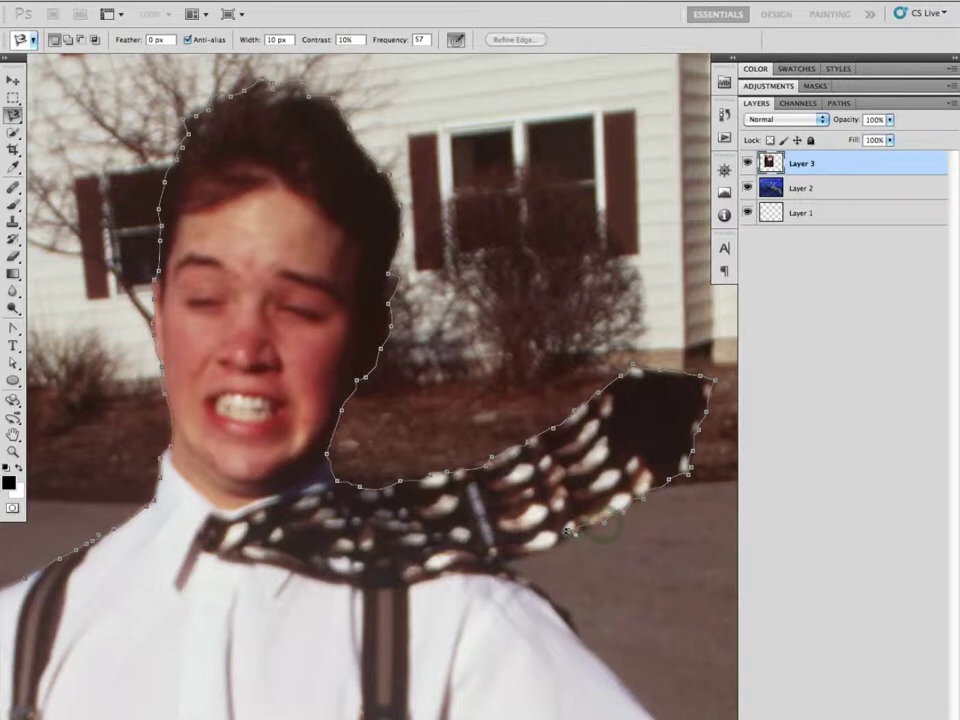
click(576, 535)
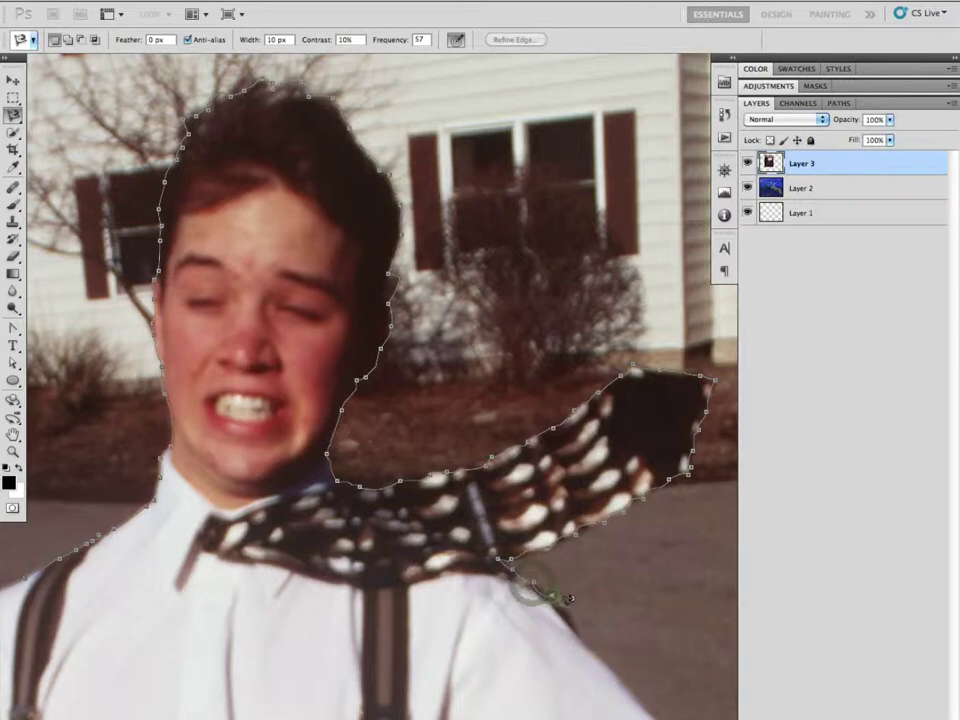
Continue the magnetic outline from under the tie over the shoulder and down the outer sleeve toward the cuff.
click(541, 599)
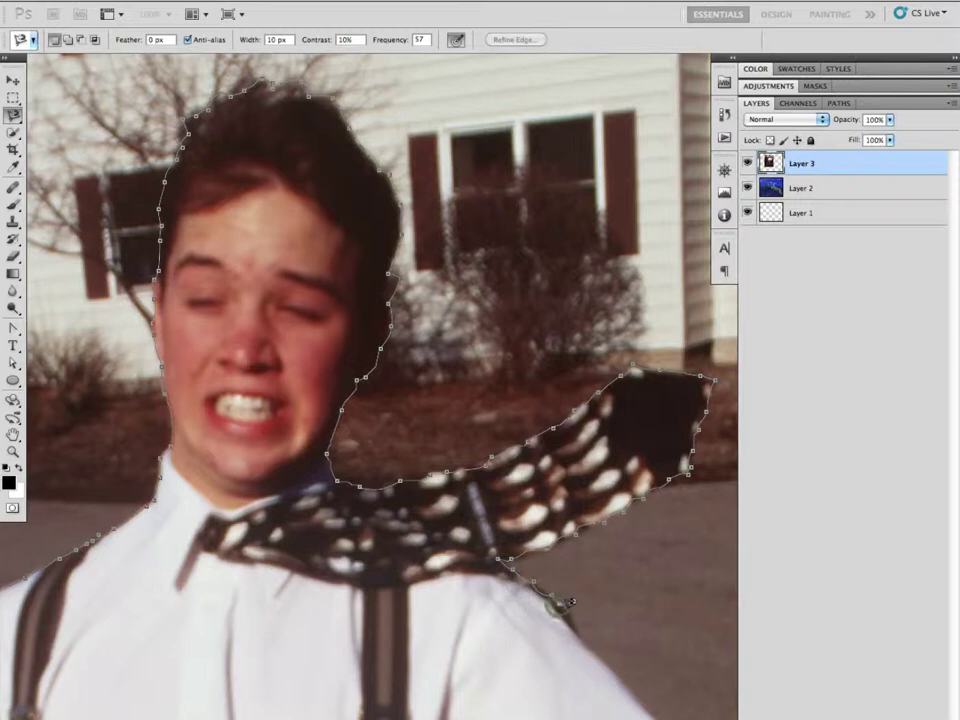
click(568, 619)
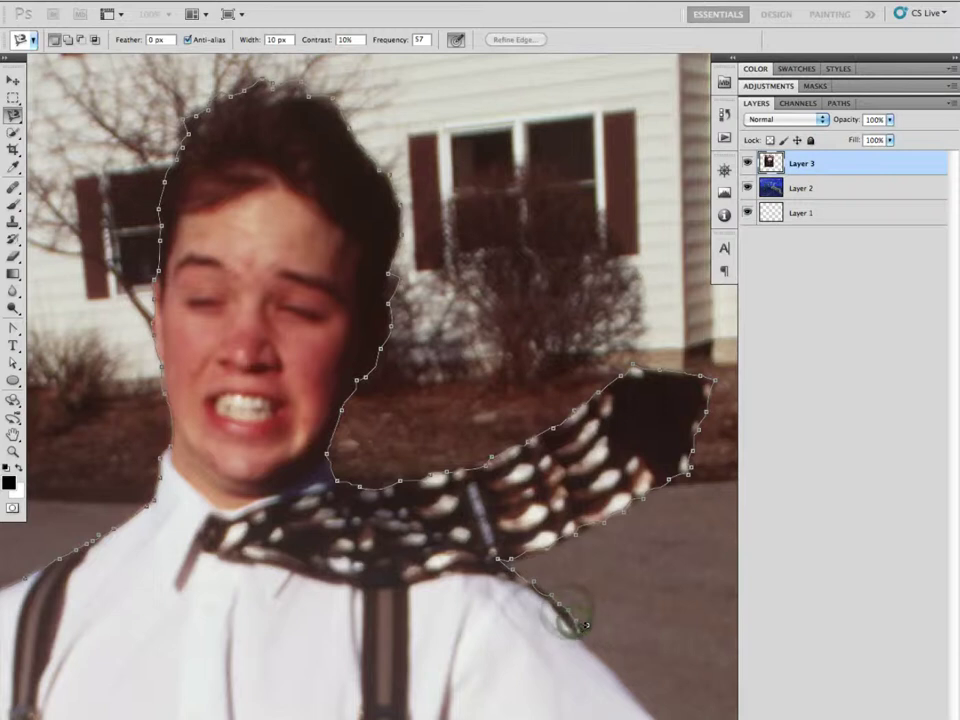
click(579, 644)
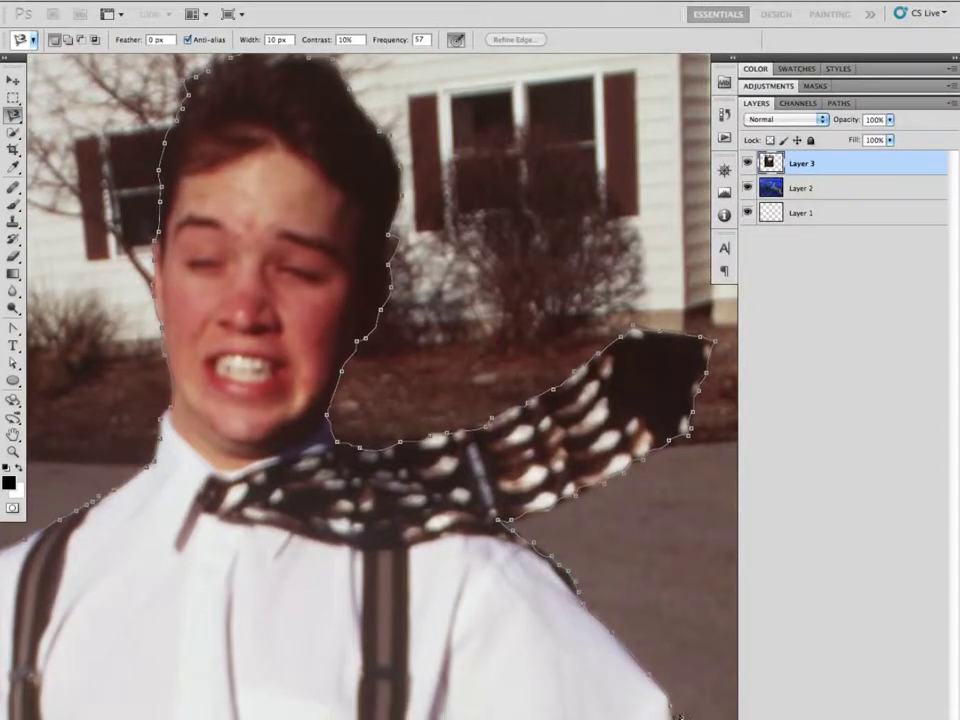
drag(670, 715, 603, 157)
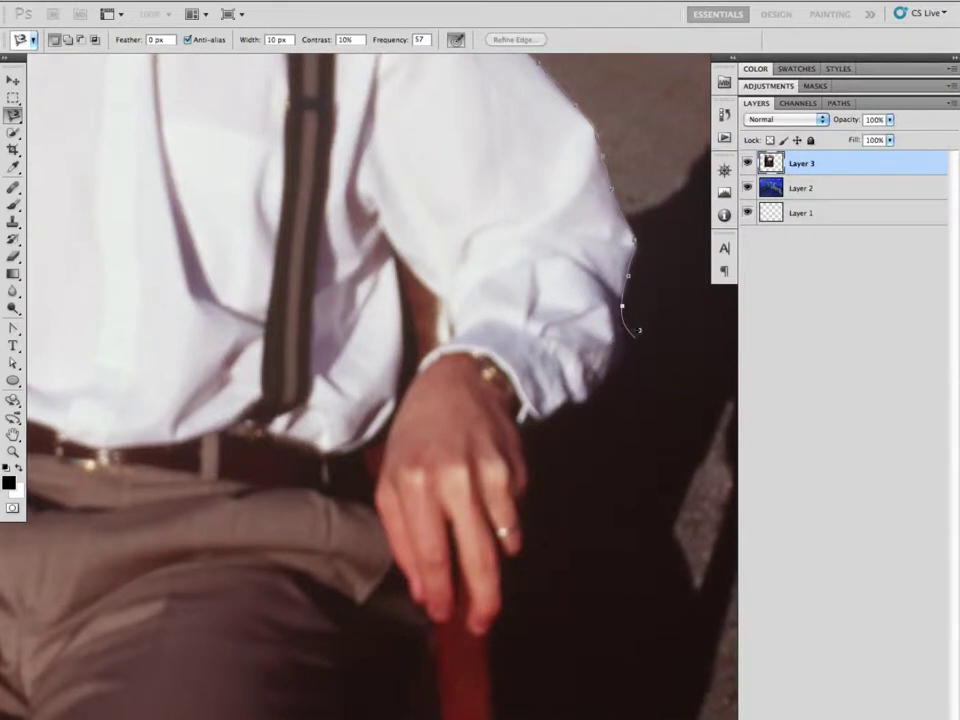
click(627, 362)
click(600, 394)
drag(604, 410, 604, 202)
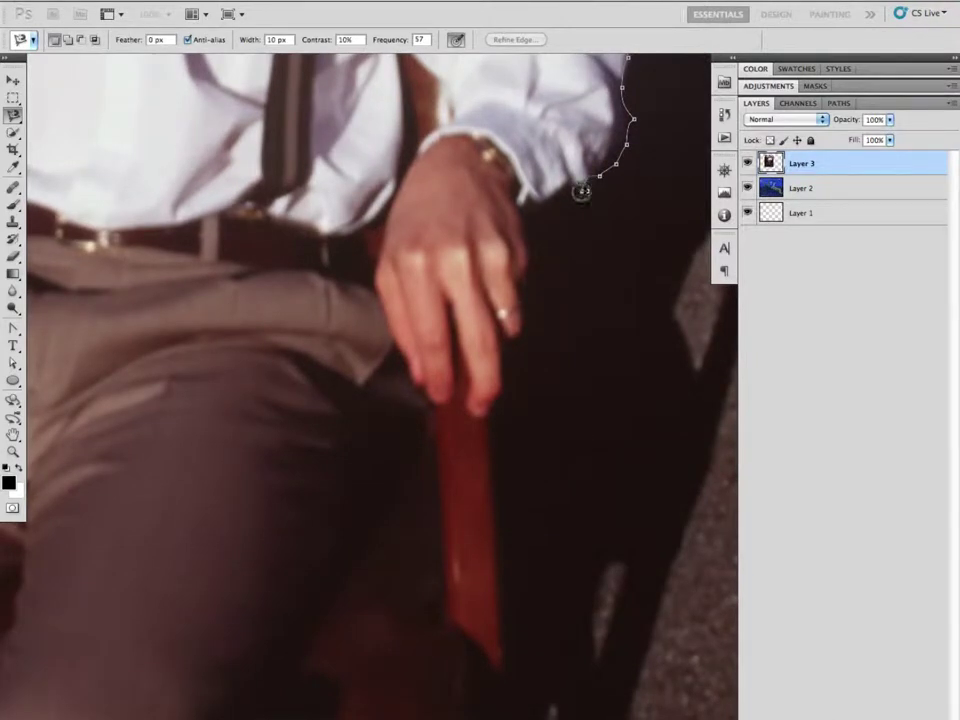
Extend the outline from the cuff down through the dark chair side and around the short dark leg section beneath it.
click(571, 191)
click(576, 242)
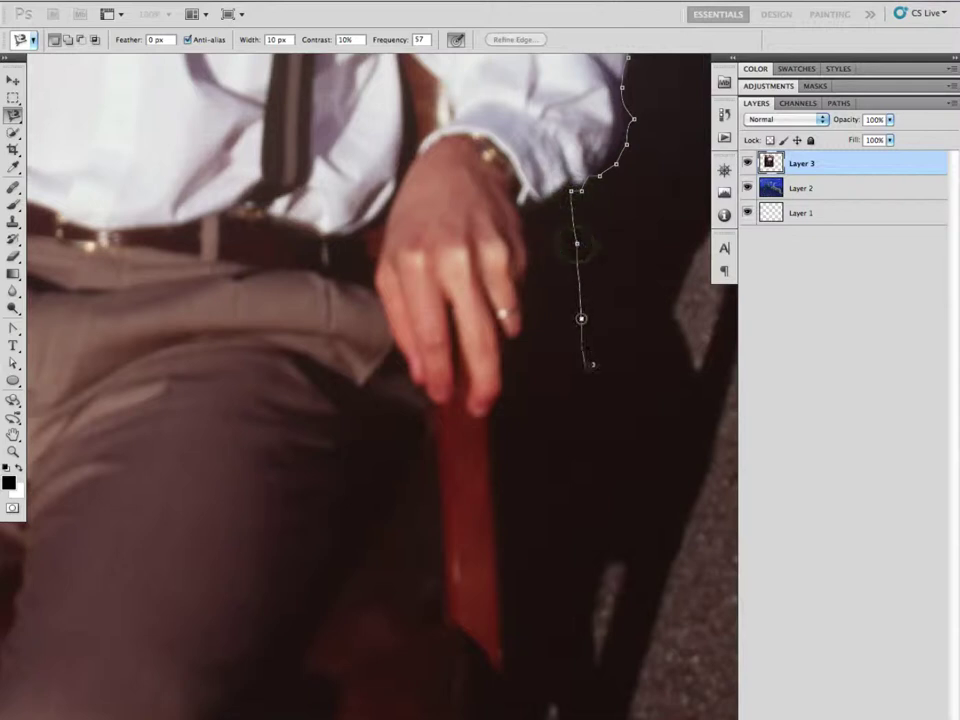
click(587, 404)
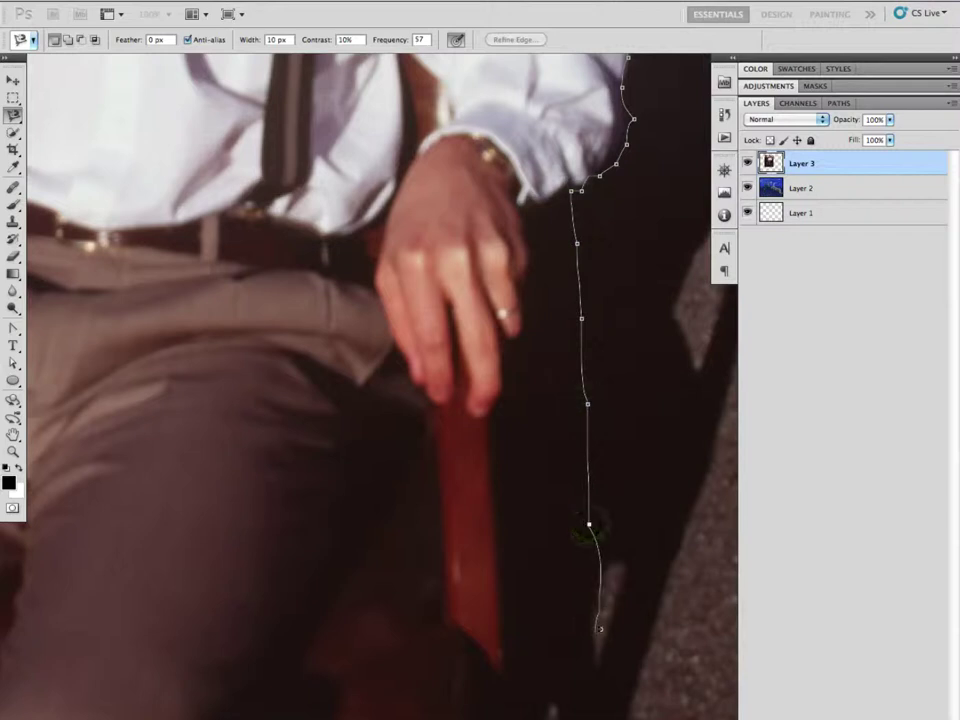
drag(593, 637, 600, 363)
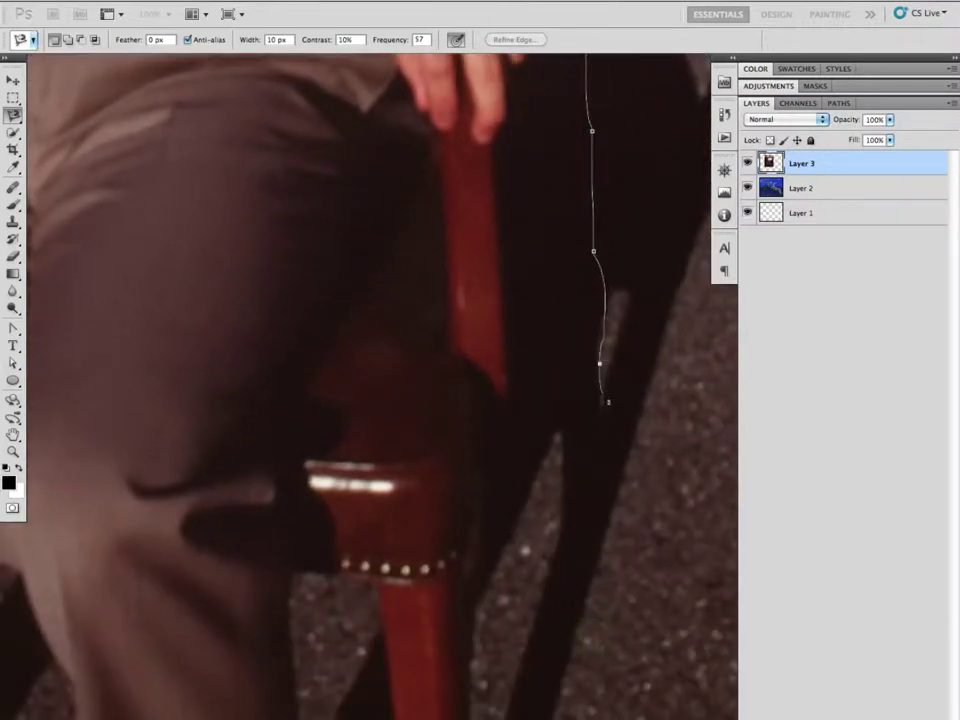
click(600, 425)
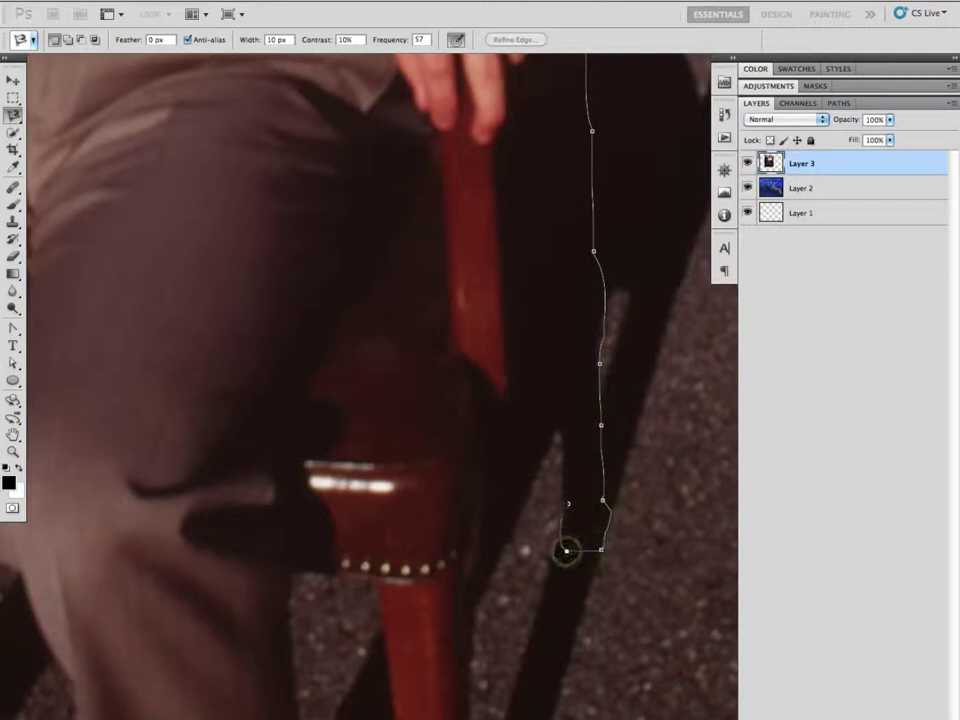
click(562, 512)
click(559, 429)
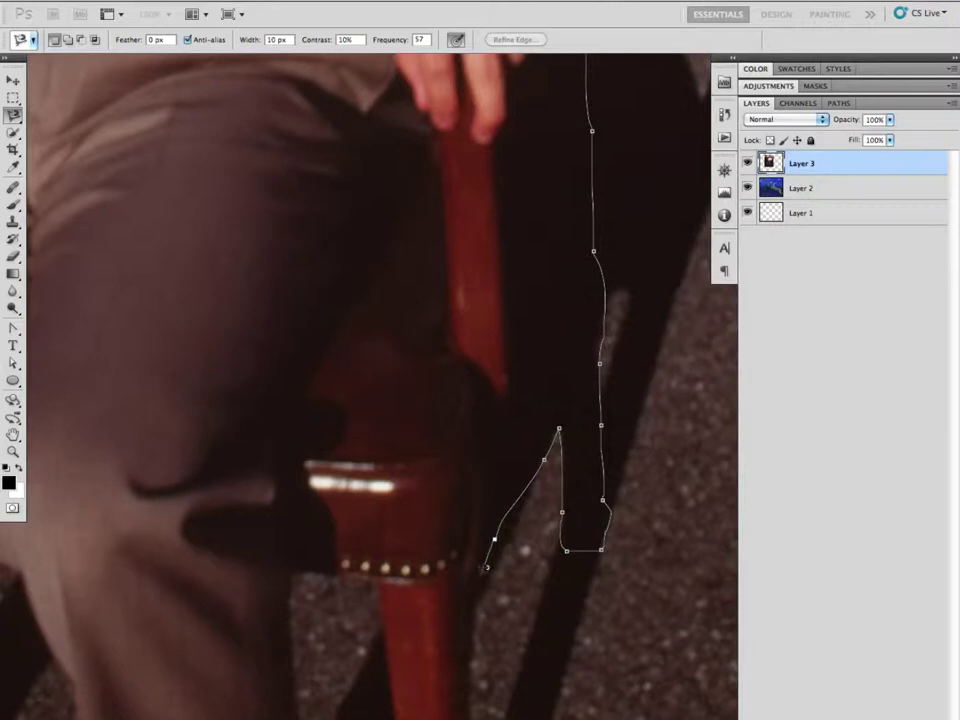
Outline the chair's red front leg down and around its foot, back up to the seat, and down the adjacent trouser edge.
click(475, 607)
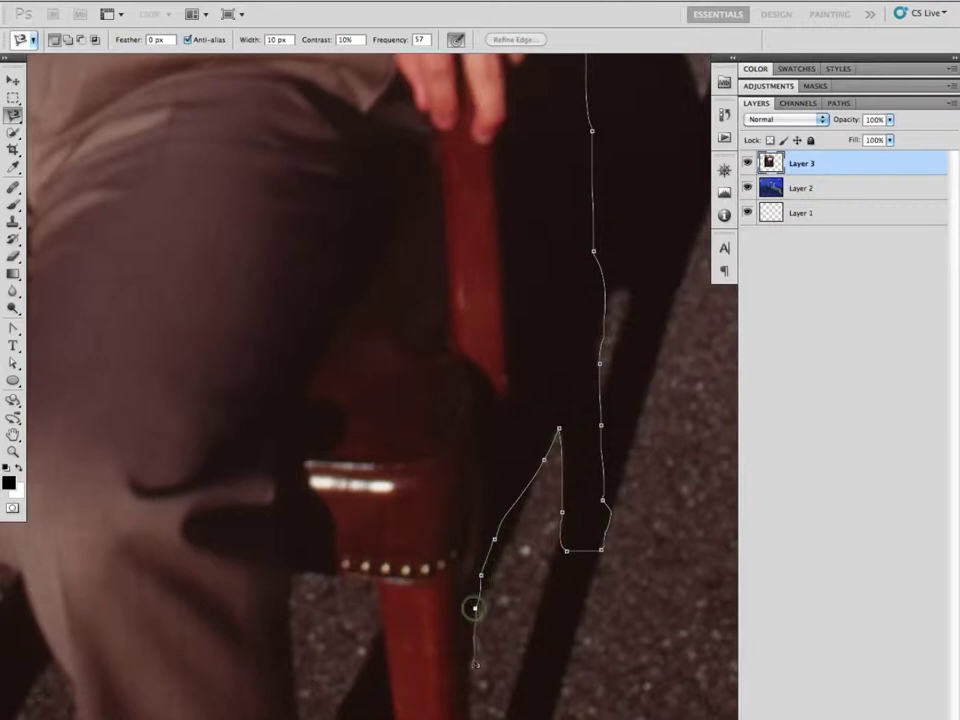
mouse_move(470, 693)
mouse_down()
mouse_move(473, 443)
mouse_move(492, 218)
mouse_up()
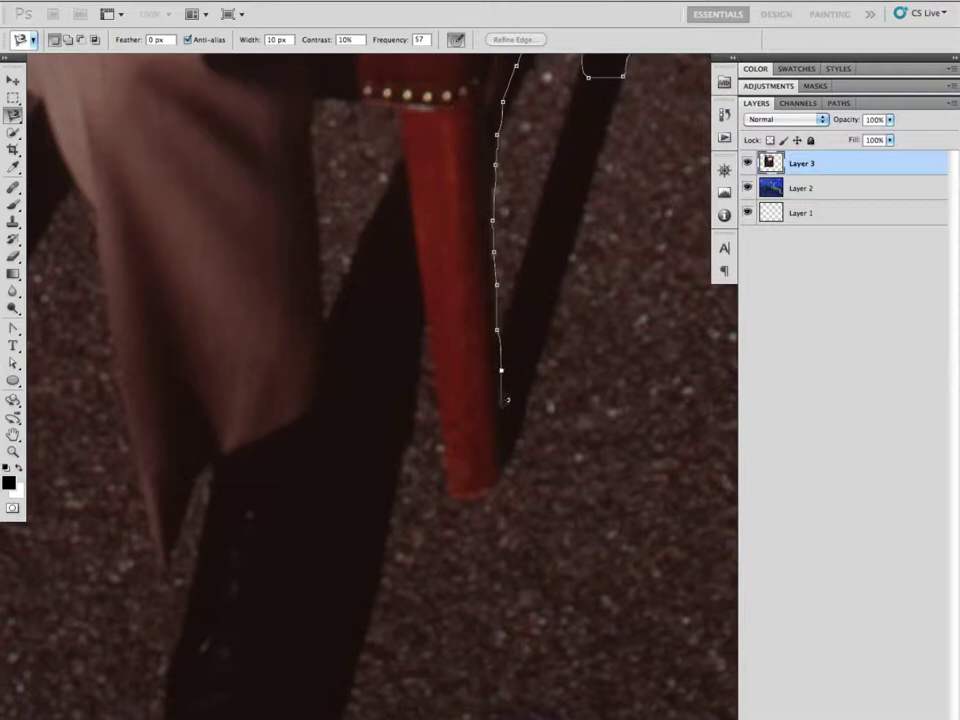
click(503, 417)
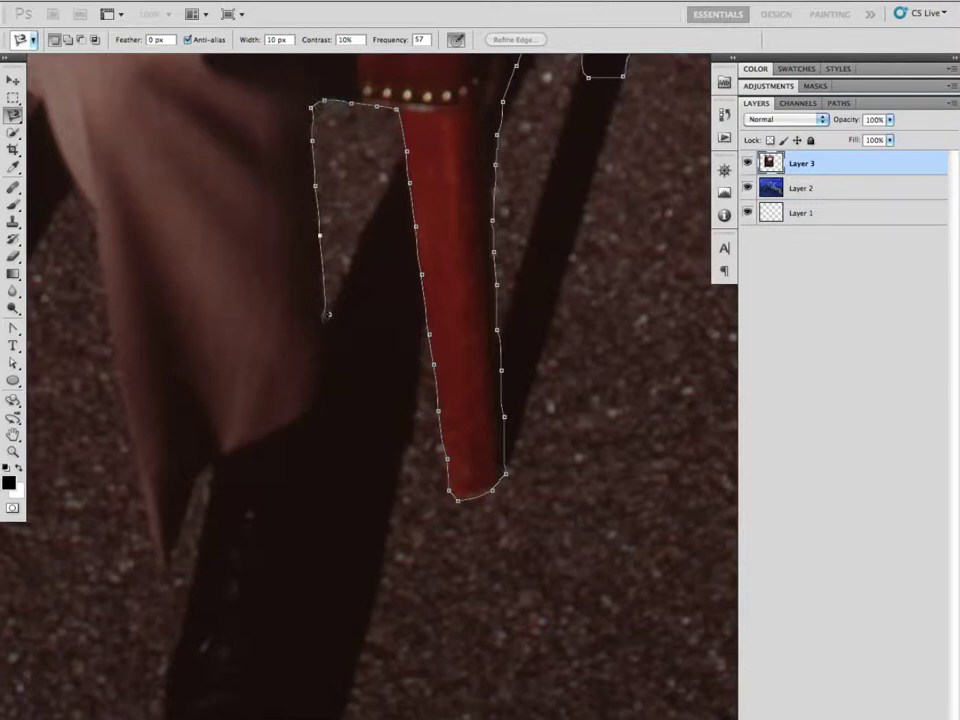
key(space)
drag(332, 368, 333, 171)
Trace around the trouser hem and down the adjoining side of the shoe to the photo's lower border.
click(333, 250)
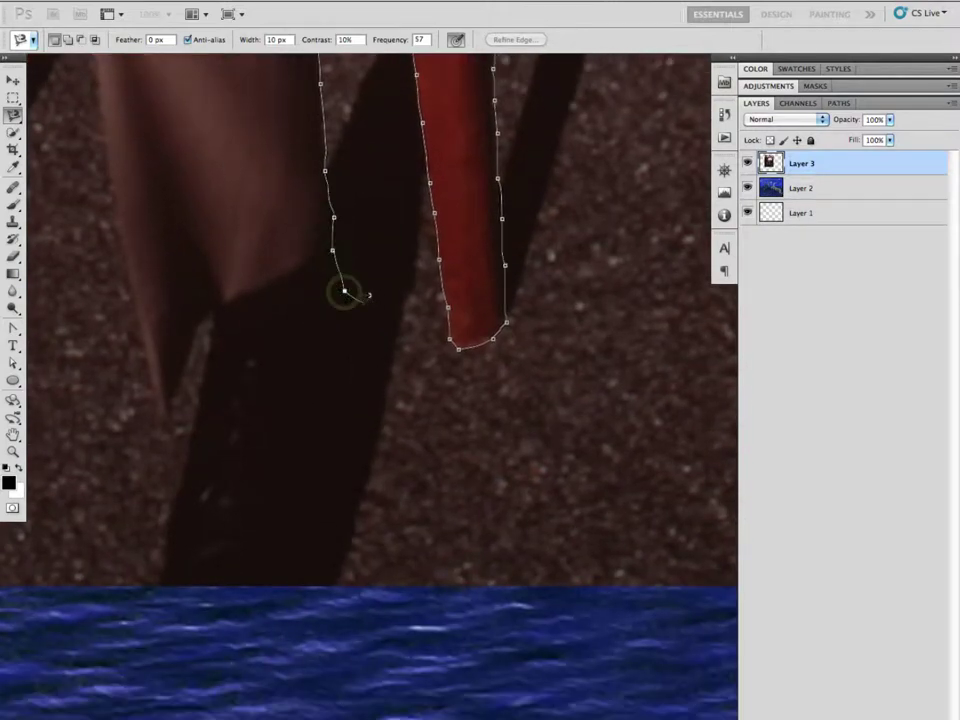
click(364, 300)
click(381, 342)
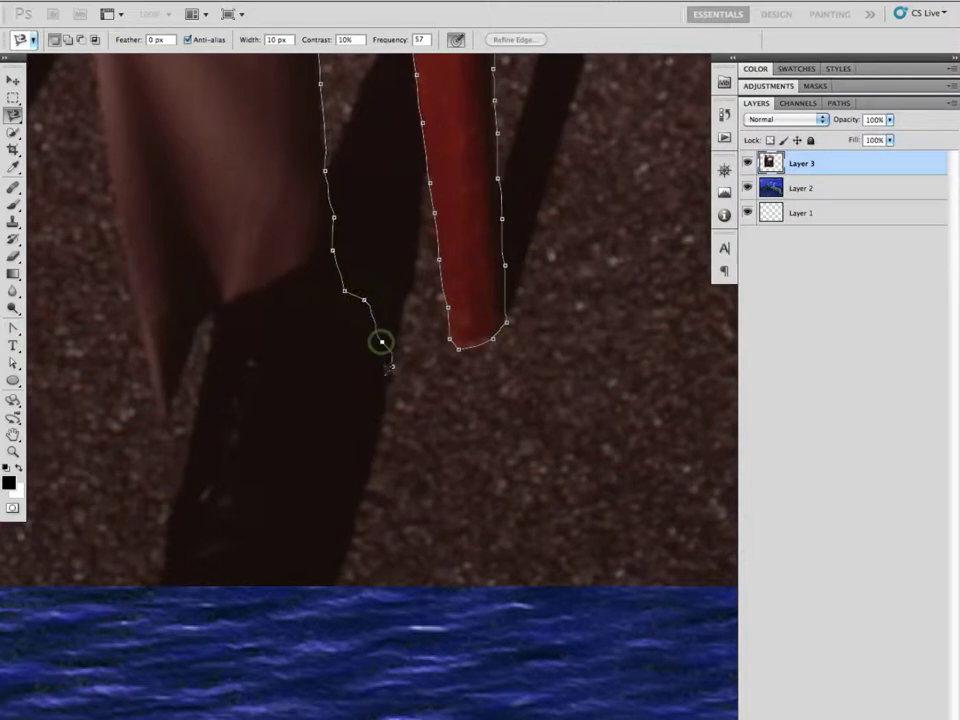
click(386, 375)
click(380, 435)
click(367, 493)
click(357, 537)
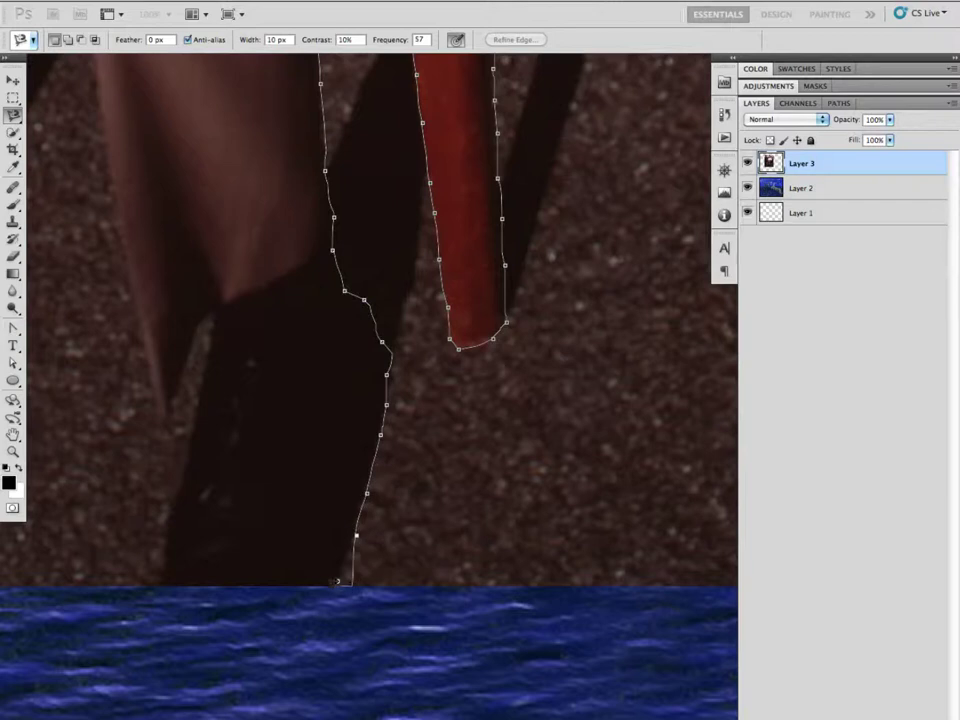
Carry the outline past the photo's lower border and back up the other side of the shoe to the trouser hem.
click(308, 594)
click(224, 606)
click(161, 586)
click(165, 532)
click(180, 487)
click(192, 436)
click(198, 397)
click(207, 362)
click(213, 313)
Outline the hanging point of the trouser cuff and follow the trouser leg's edge up to just below the knee.
click(185, 367)
click(167, 412)
click(160, 418)
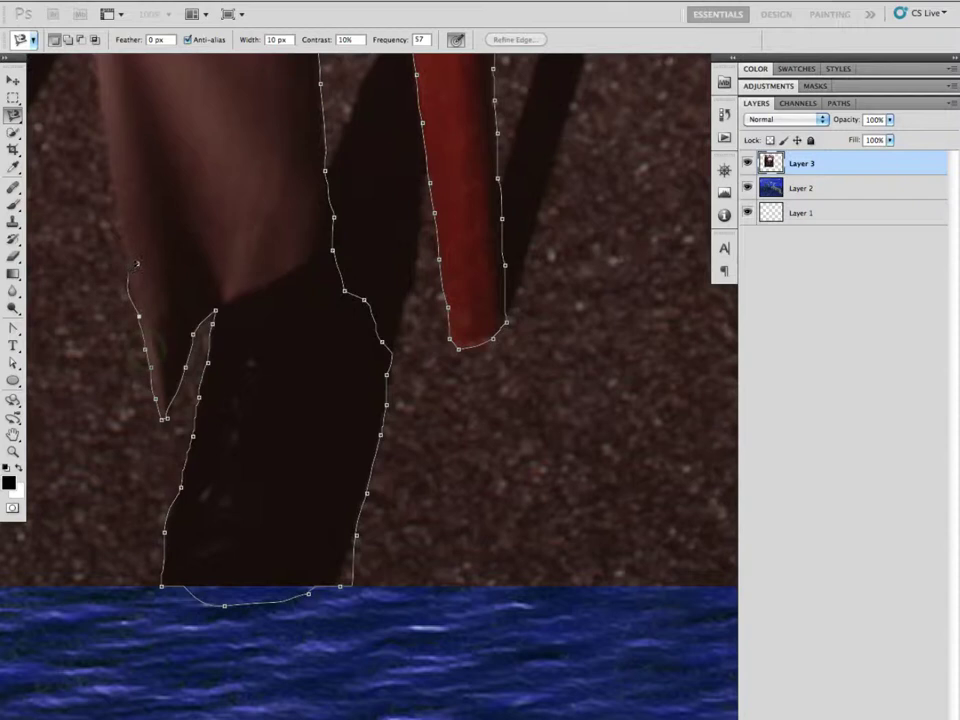
click(136, 297)
drag(122, 242, 249, 545)
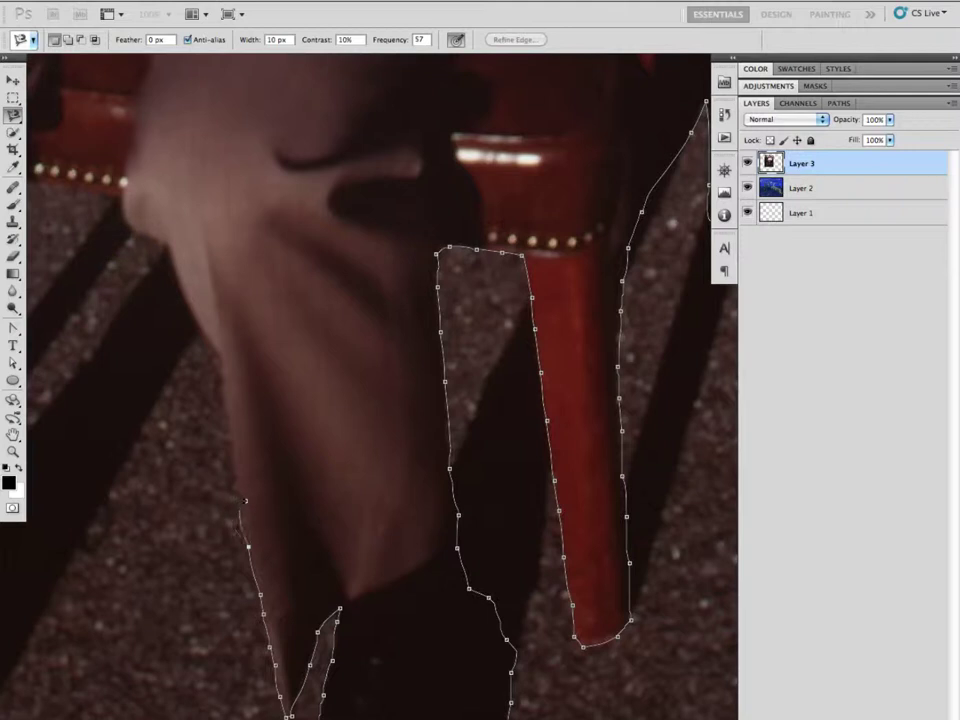
click(236, 478)
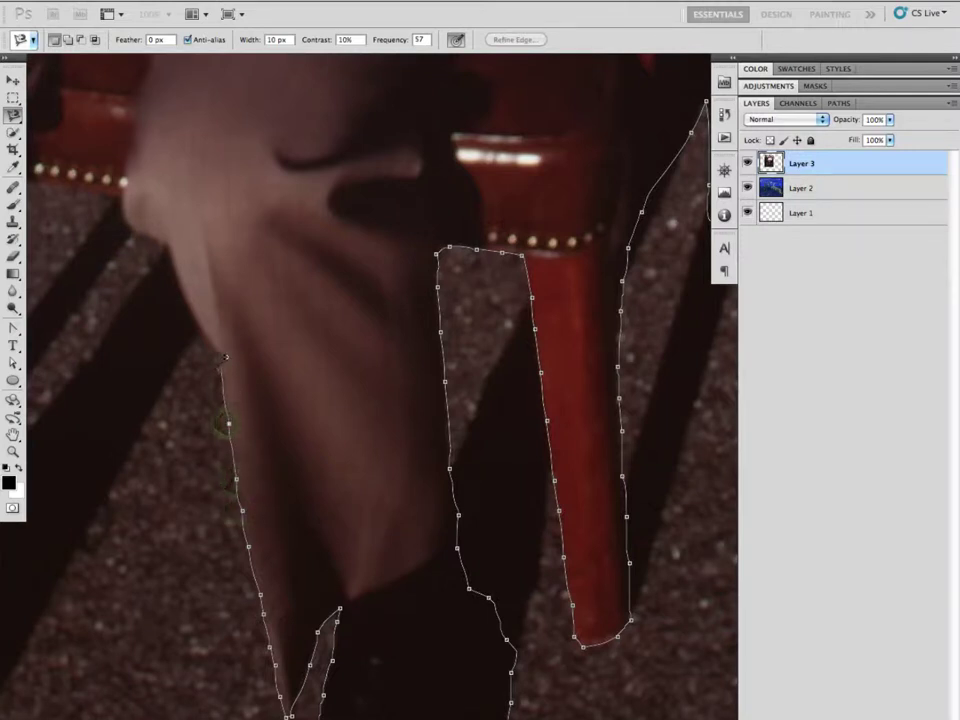
click(221, 365)
click(178, 293)
click(172, 245)
click(134, 232)
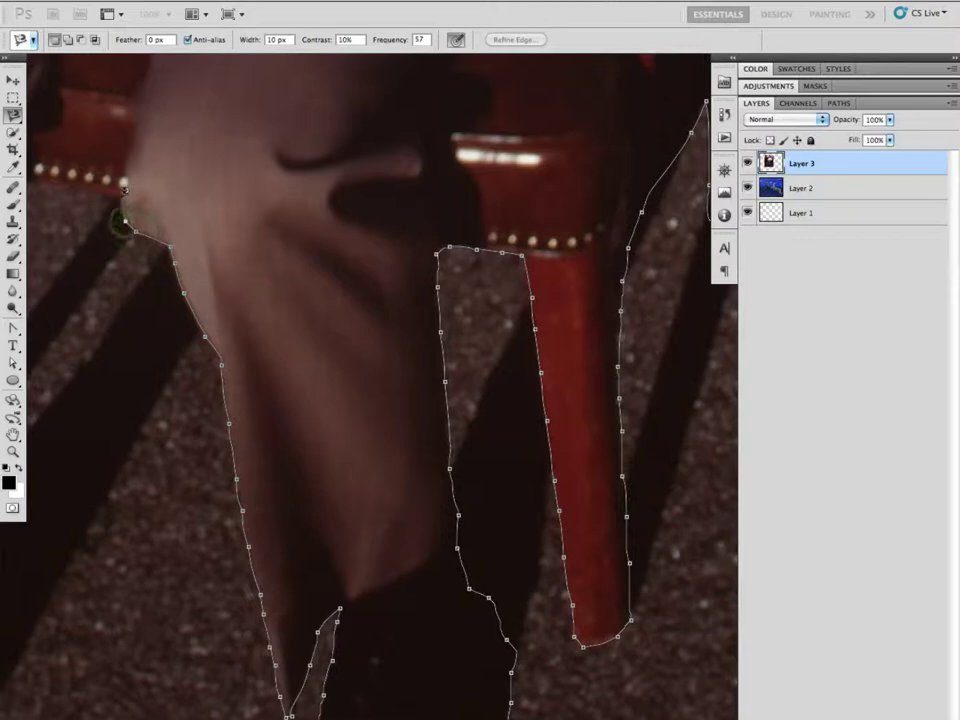
Trace along the studded lower edge of the chair seat between the legs to the underside of the other knee.
drag(174, 222, 556, 342)
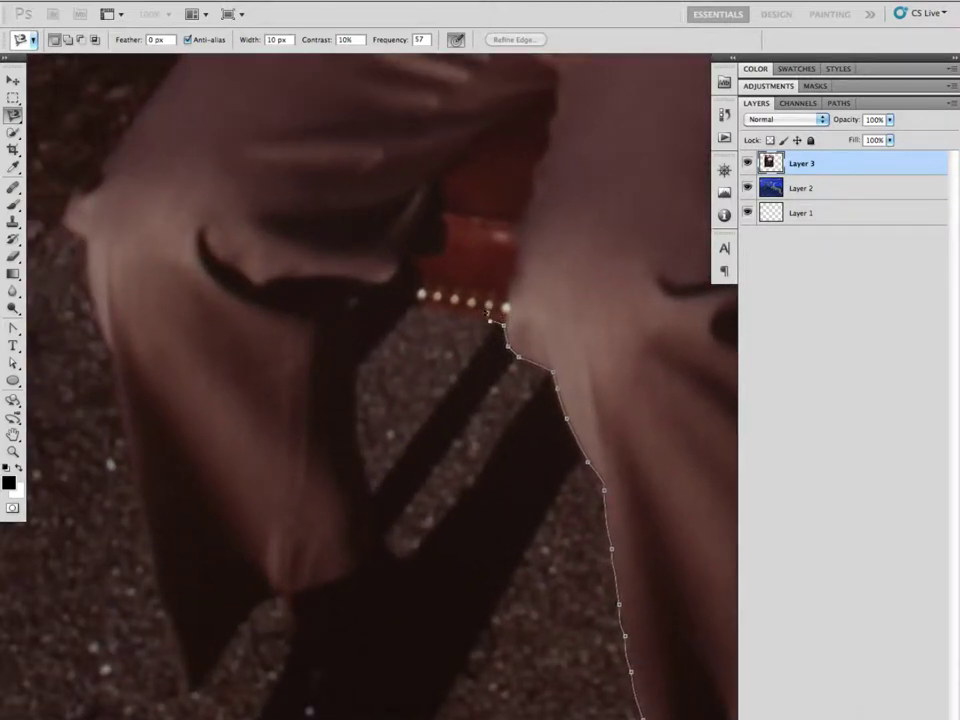
click(434, 311)
click(409, 311)
click(366, 301)
click(350, 300)
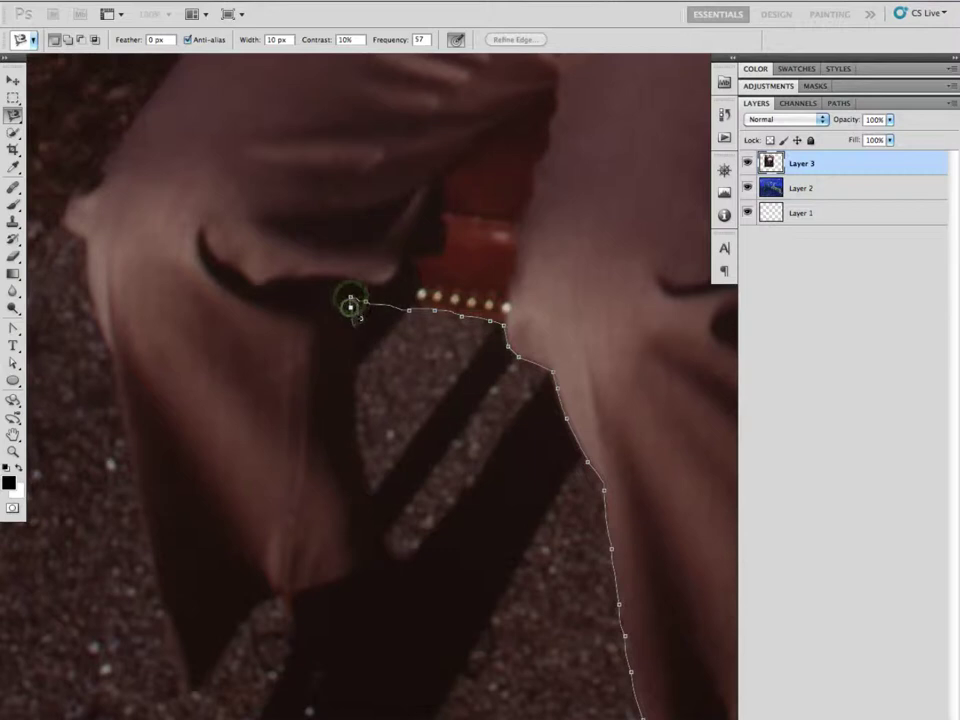
Follow the inner edge of the second trouser leg down around the heel and onto the side of the shoe.
click(357, 357)
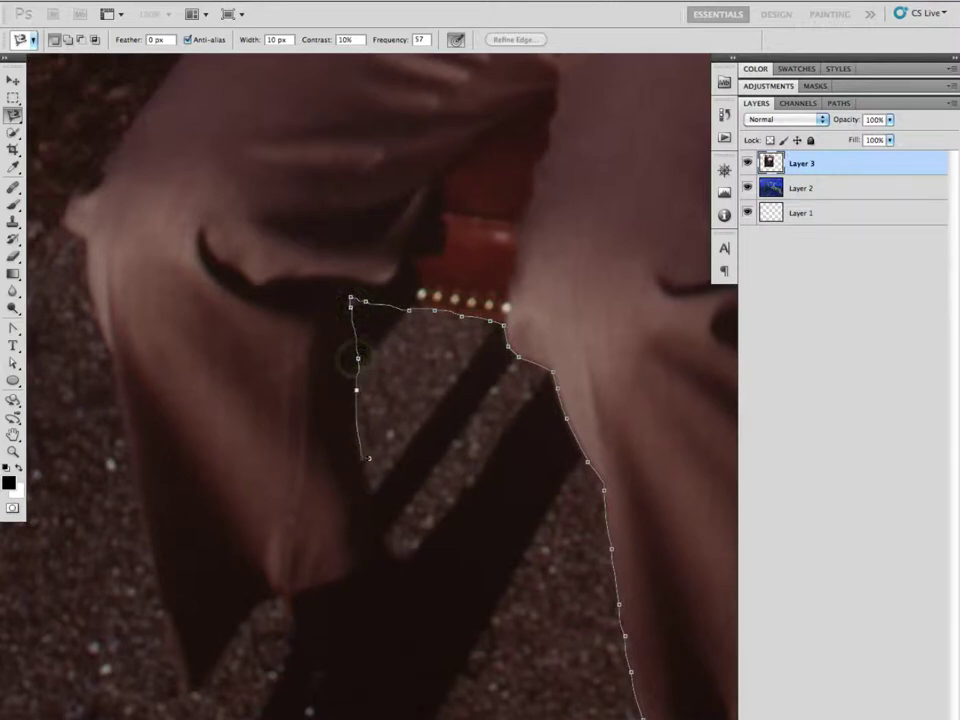
mouse_move(381, 527)
mouse_down()
mouse_move(375, 536)
mouse_move(386, 386)
mouse_up()
click(399, 411)
click(420, 432)
click(466, 466)
click(473, 500)
drag(462, 533, 527, 417)
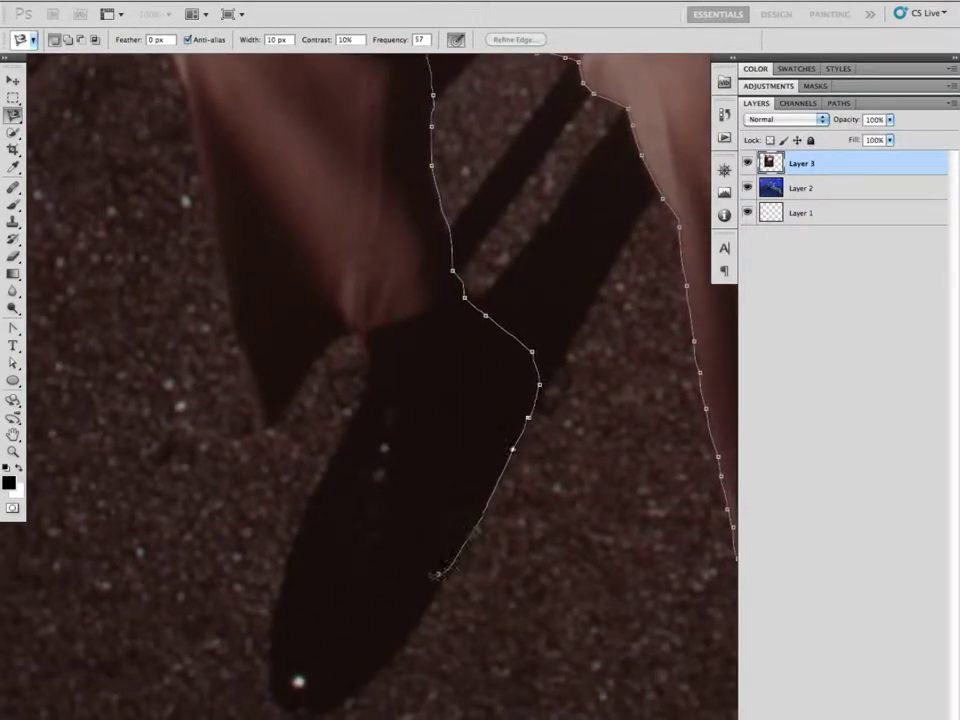
Outline the second shoe around its toe and back up its far side to the trouser hem.
click(365, 672)
click(279, 703)
click(267, 673)
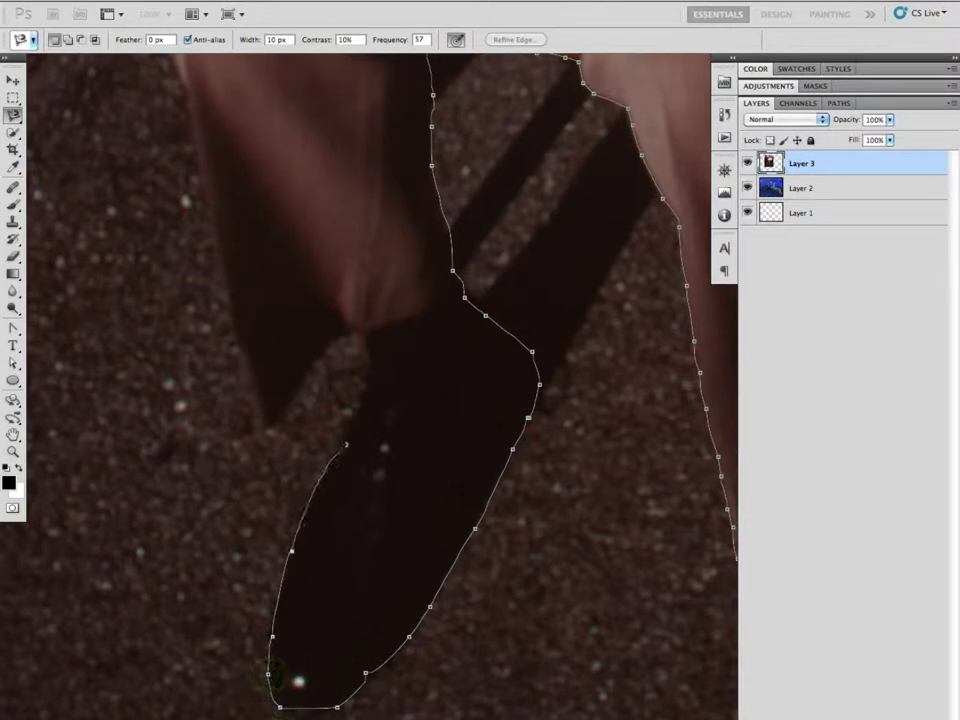
click(369, 358)
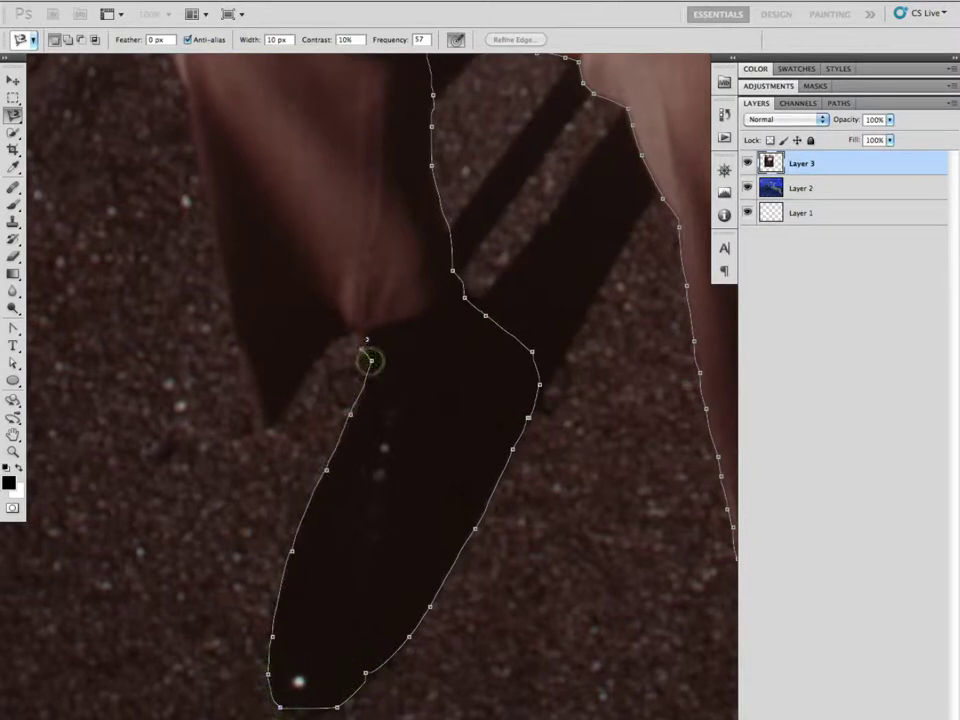
click(358, 345)
click(357, 333)
click(336, 340)
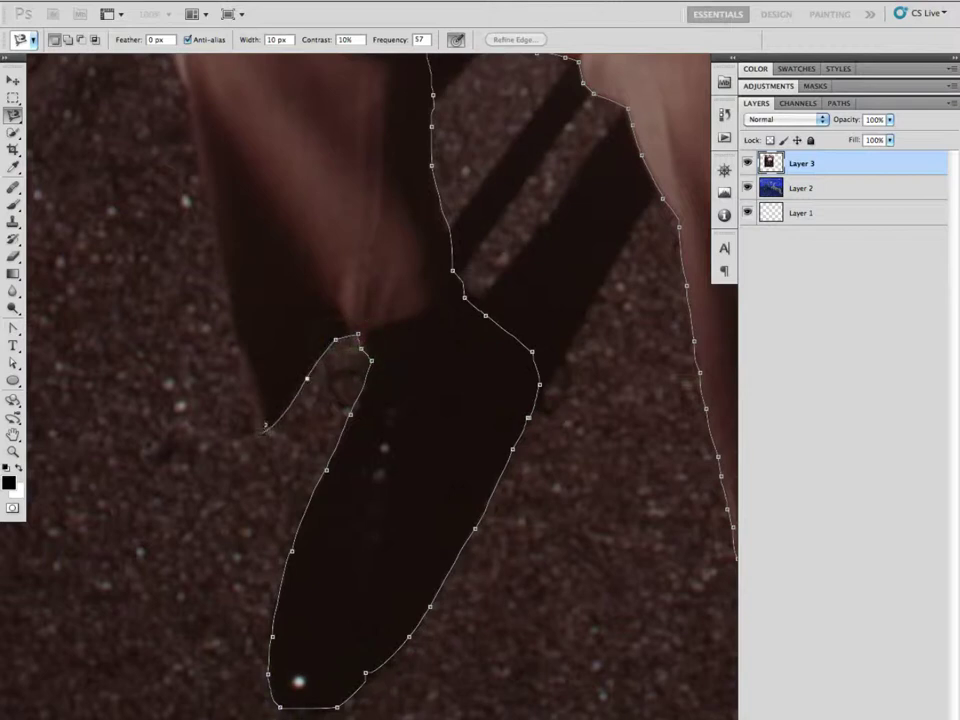
Trace around the point of the second trouser cuff and up the leg's outer edge toward the knee.
click(257, 431)
click(240, 364)
drag(225, 303, 326, 636)
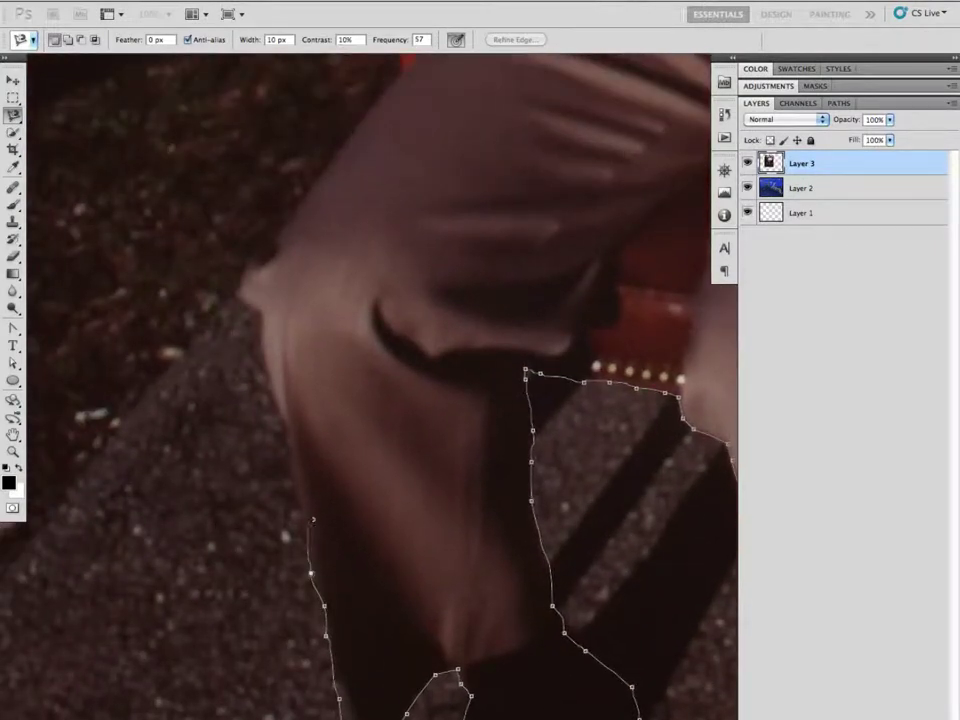
click(296, 484)
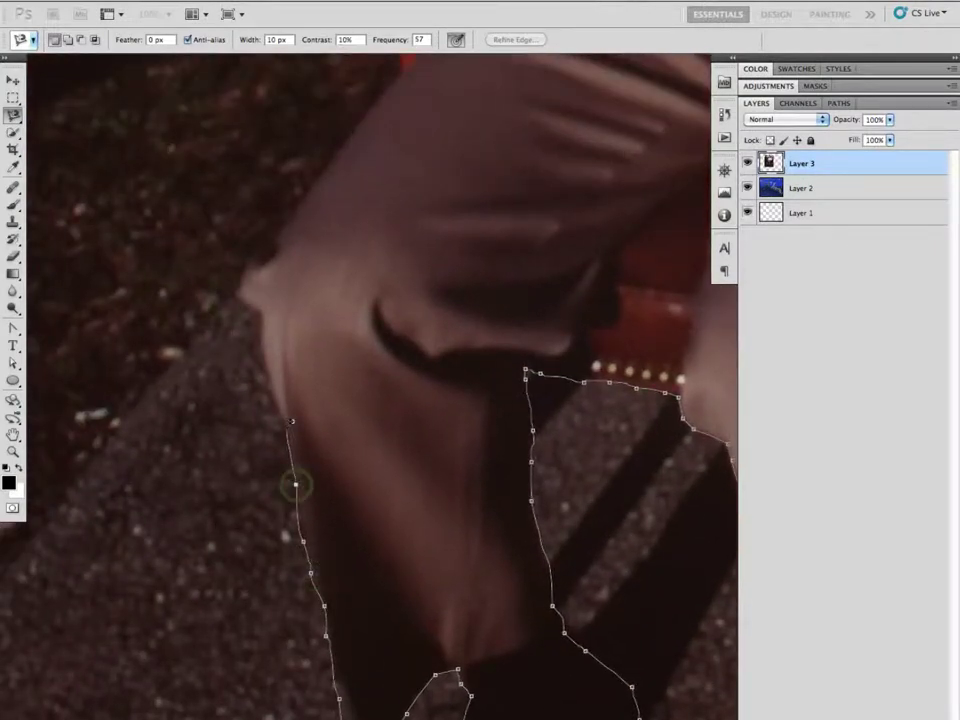
click(286, 431)
click(269, 396)
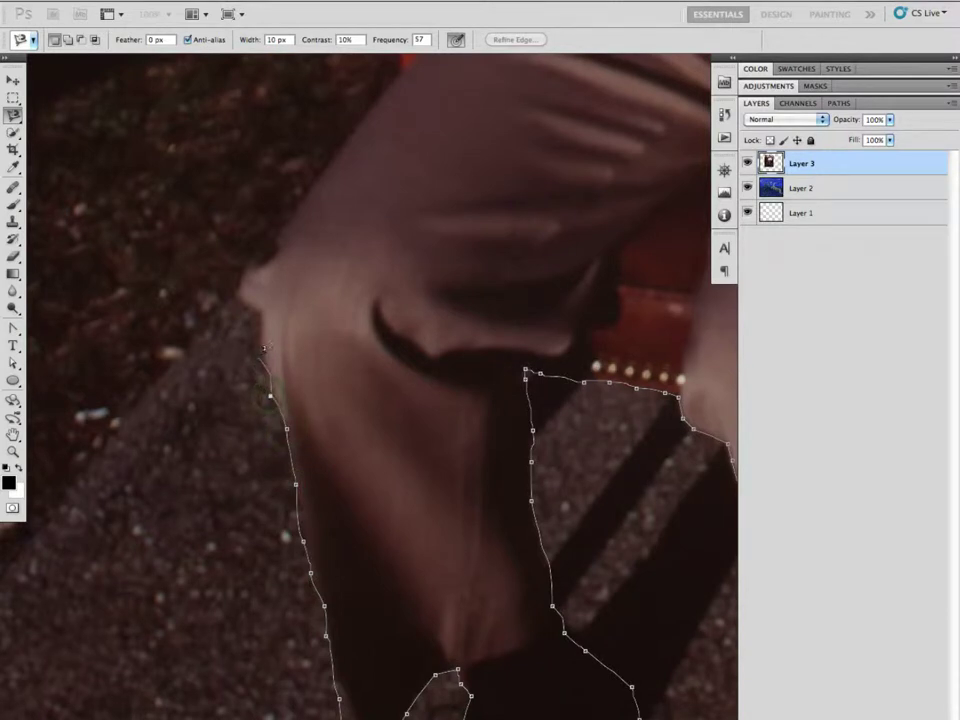
Carry the outline around the knee and along the thigh, then up the chair arm and fingers to the starting point at the knuckles.
click(262, 318)
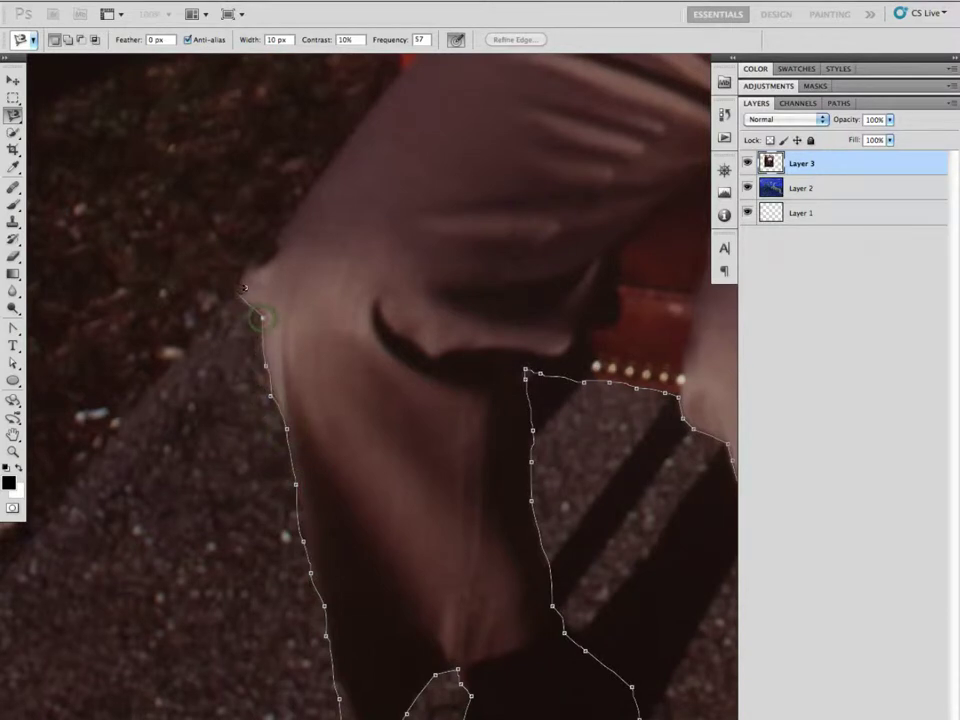
click(250, 253)
click(273, 227)
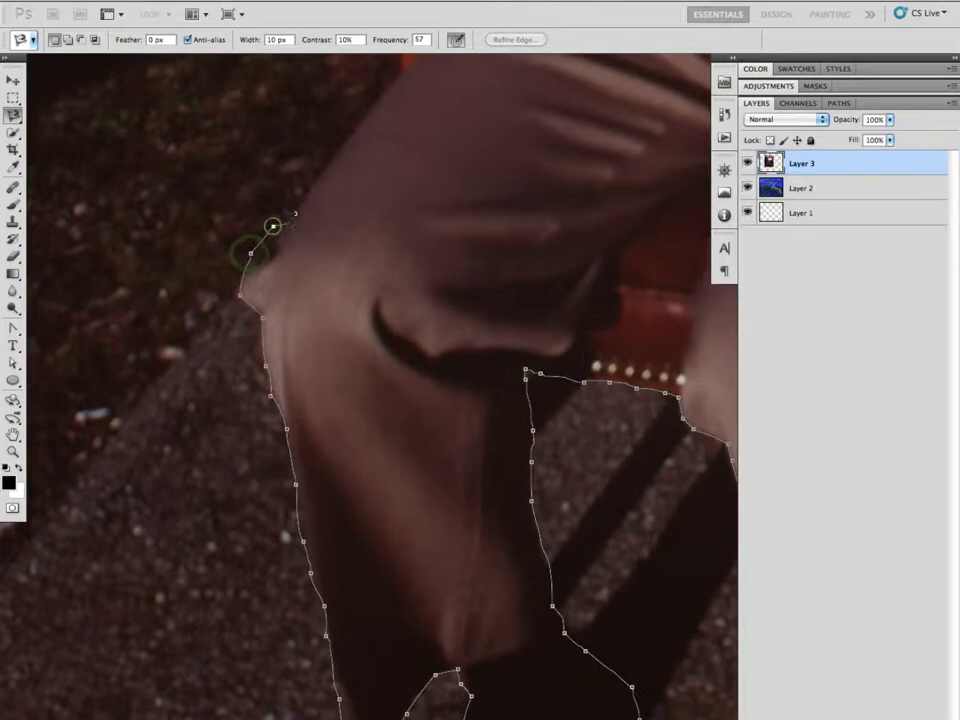
click(292, 215)
mouse_move(345, 148)
mouse_down()
mouse_move(250, 404)
mouse_move(280, 504)
mouse_up()
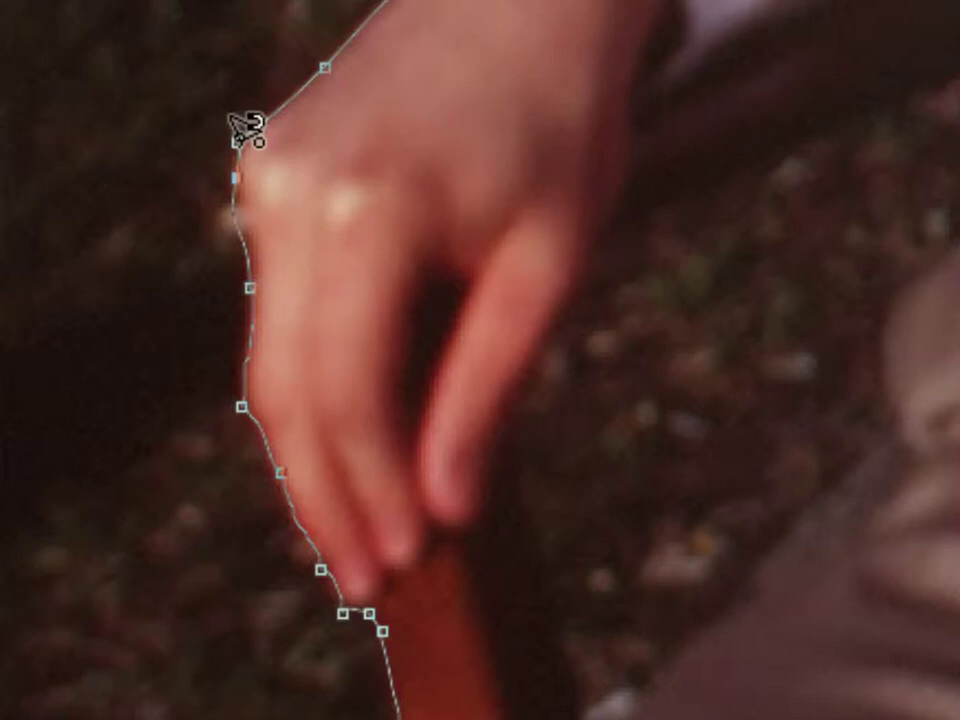
Close the Magnetic Lasso outline at the knuckles and turn the selection into a layer mask on Layer 3.
click(236, 124)
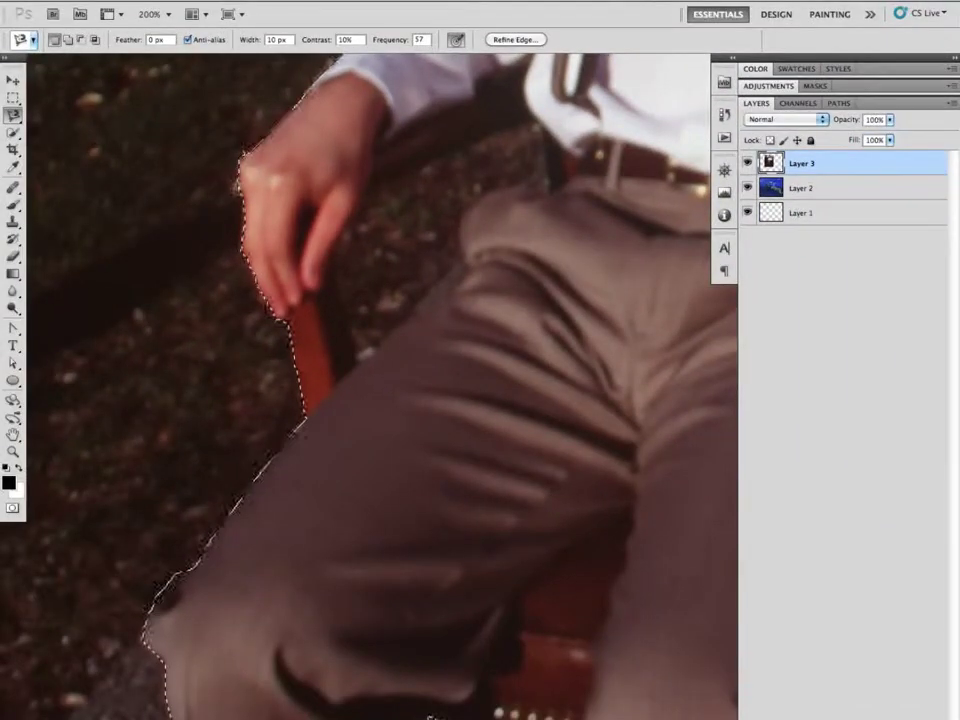
drag(435, 337, 358, 341)
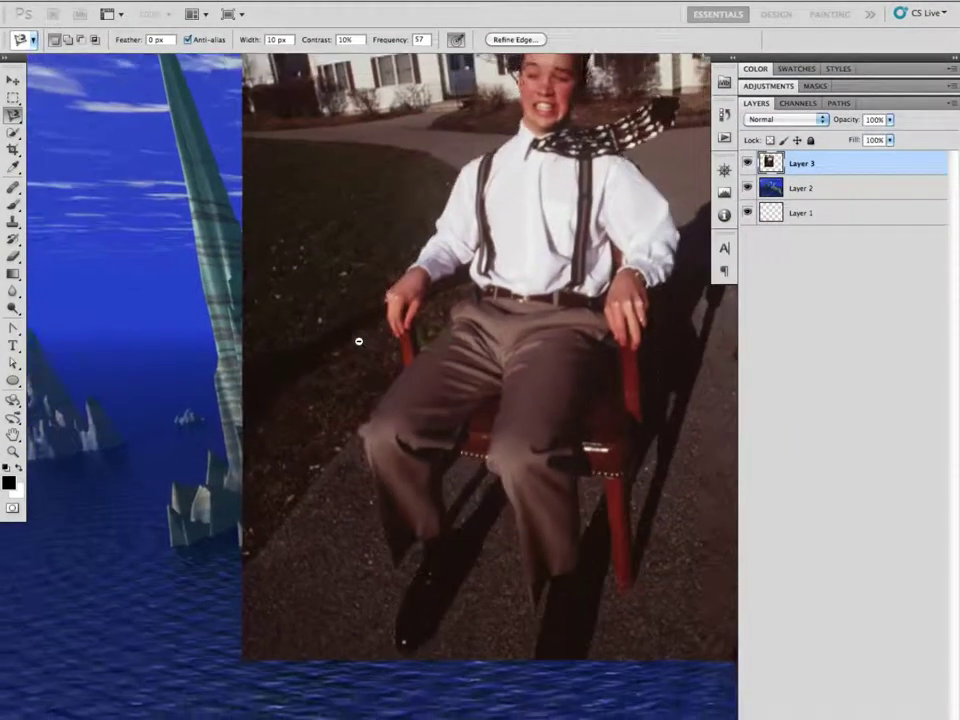
drag(416, 400, 418, 402)
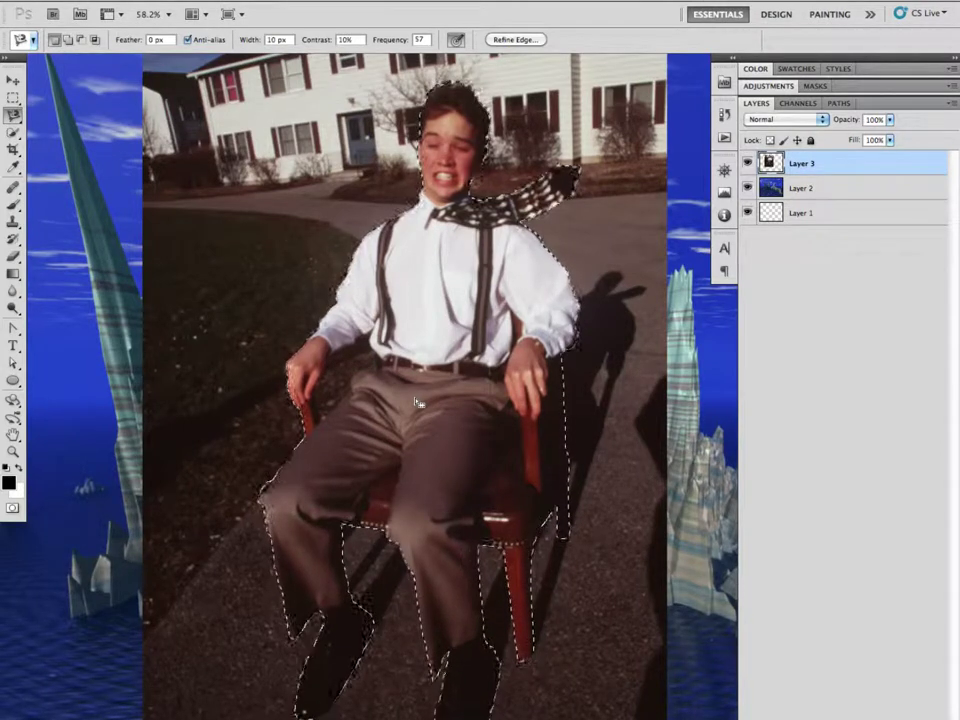
click(836, 716)
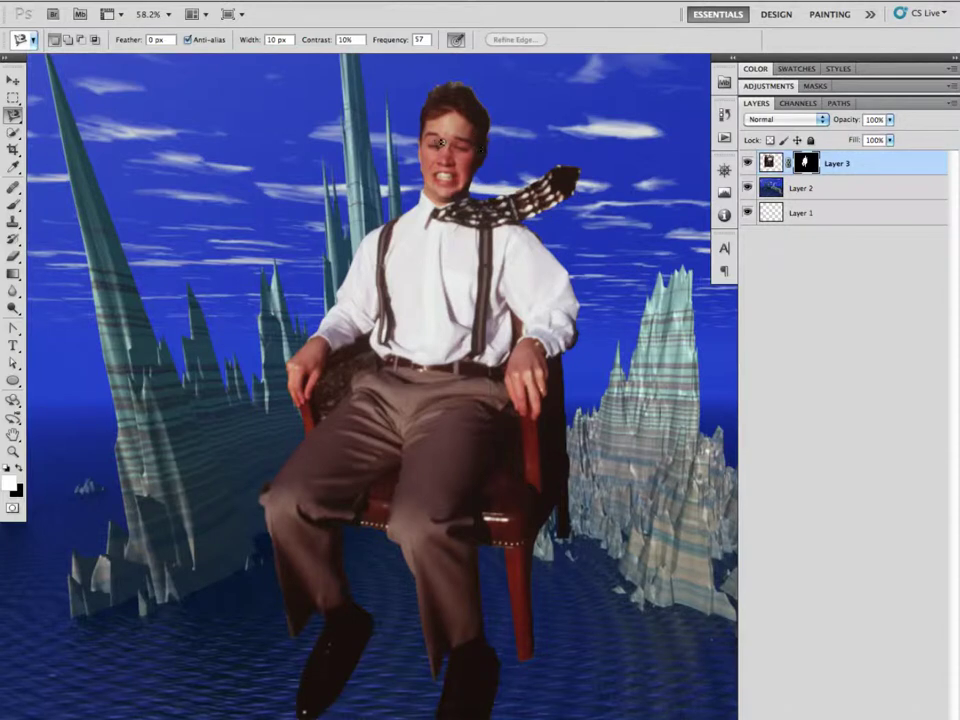
alt+click(446, 349)
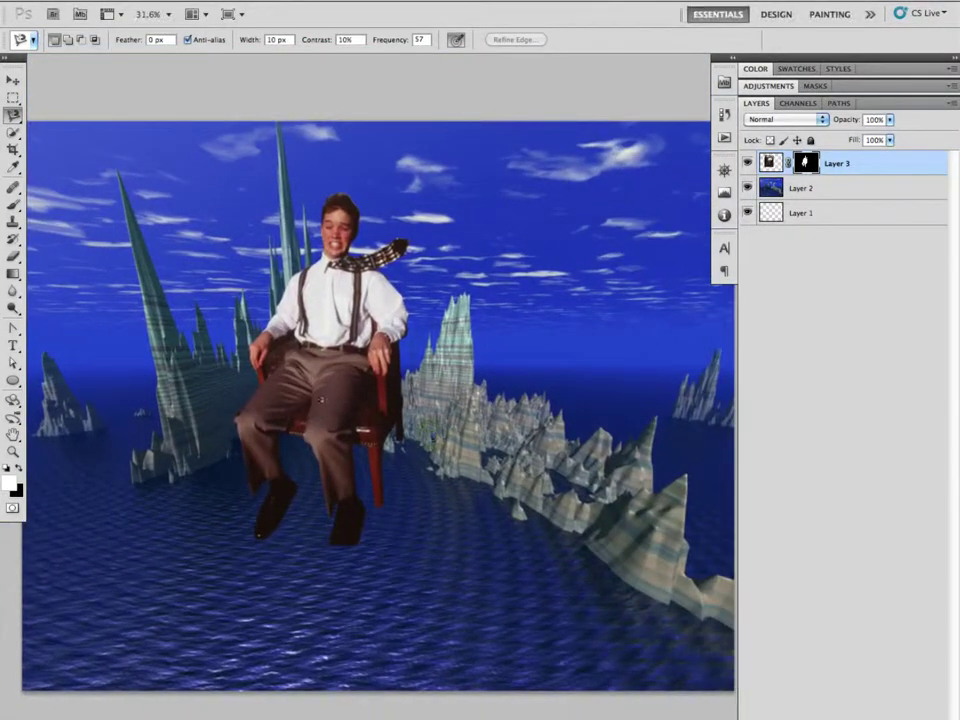
Move the masked man and chair down so the cut-off shoe meets the canvas's lower edge.
click(12, 82)
drag(324, 333, 310, 410)
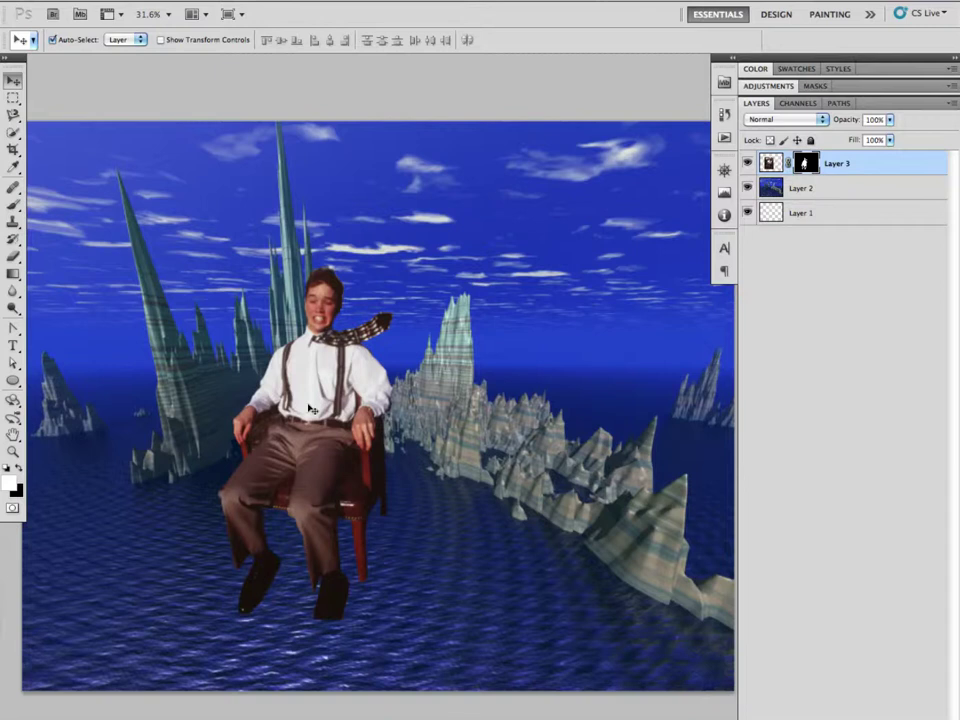
drag(319, 617, 389, 628)
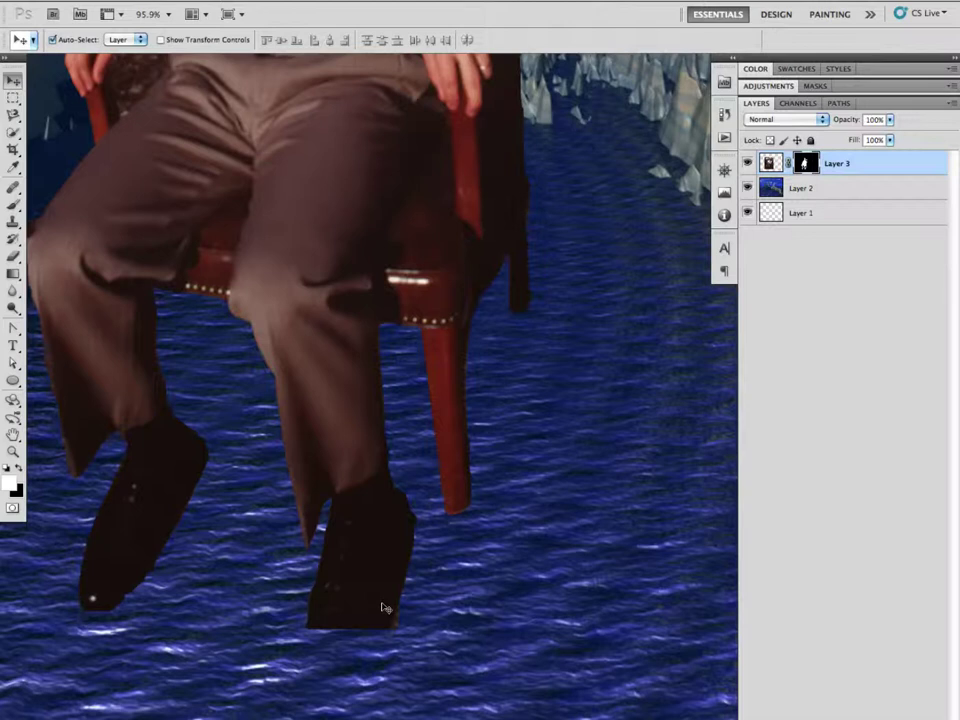
drag(549, 551, 464, 555)
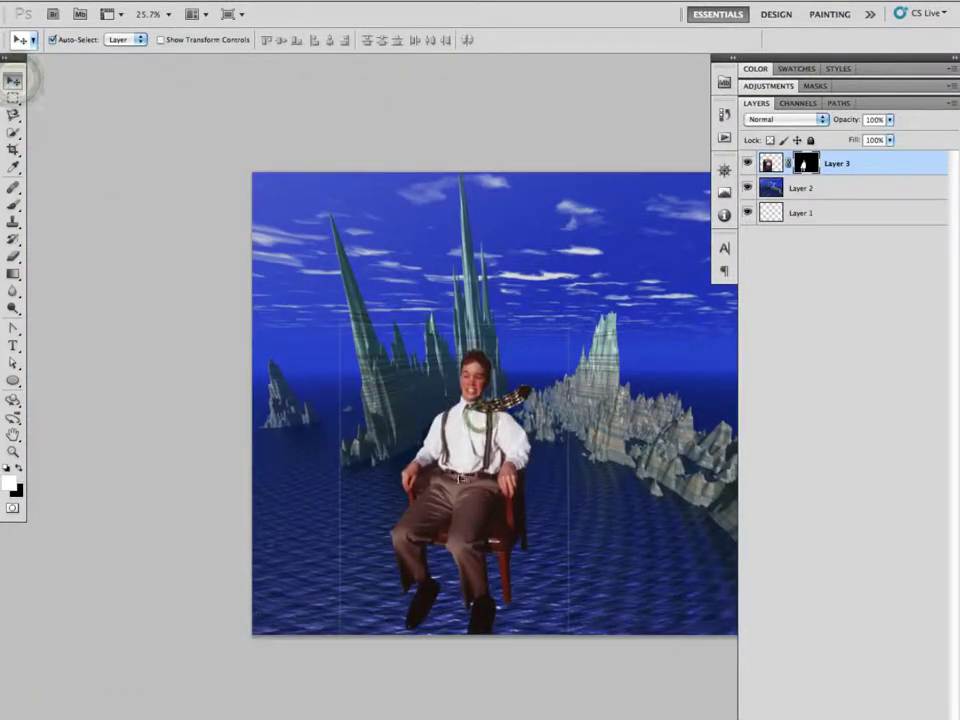
click(150, 1)
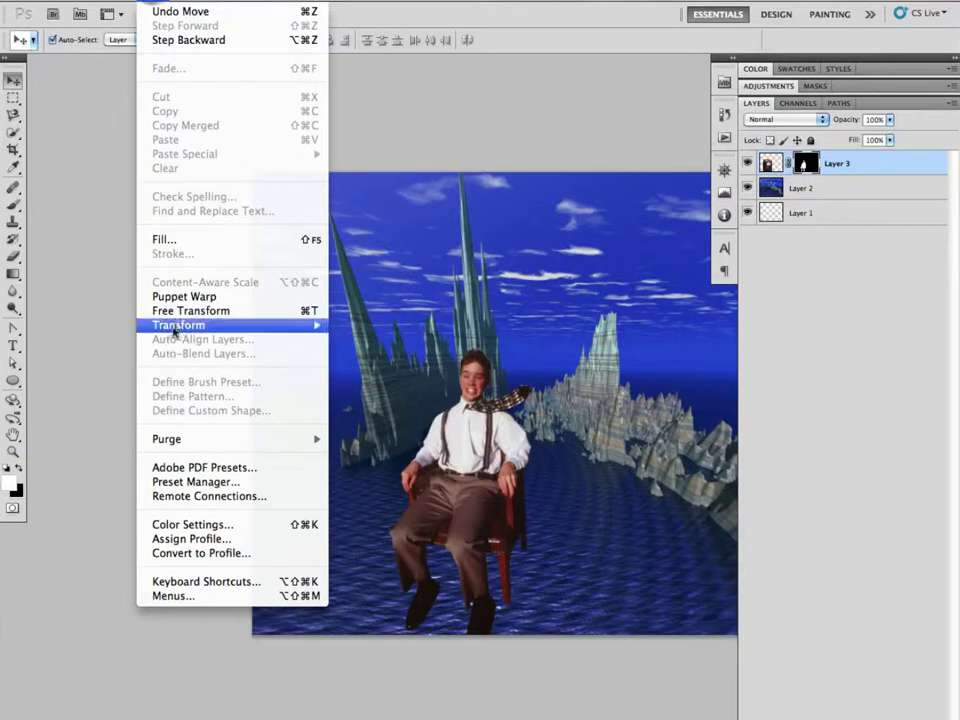
mouse_move(300, 326)
click(356, 355)
drag(568, 321, 573, 324)
key(ctrl+z)
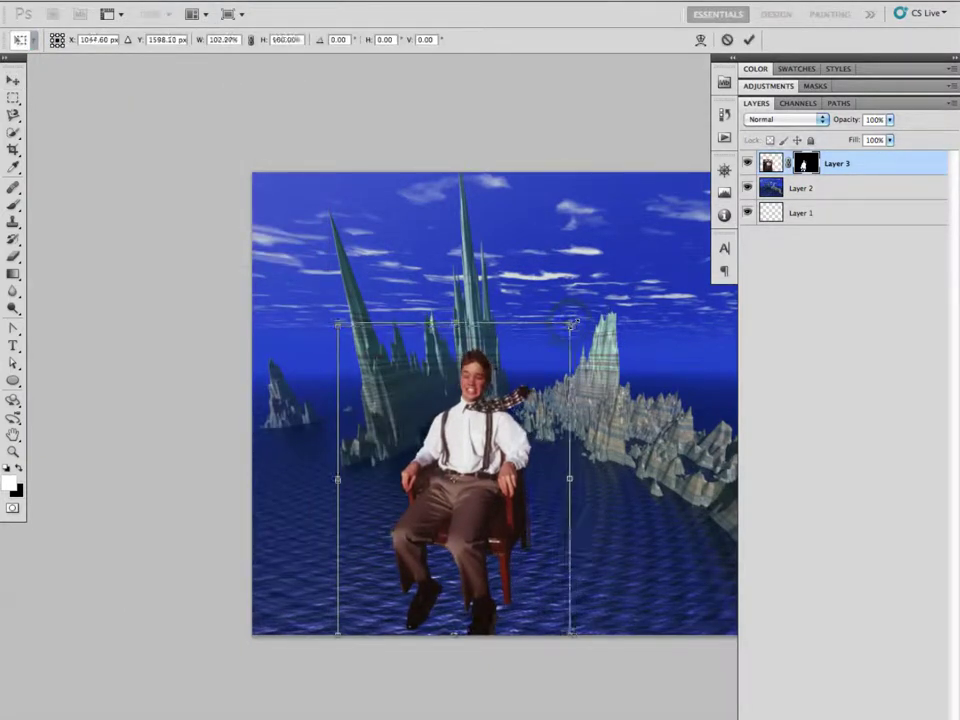
click(727, 39)
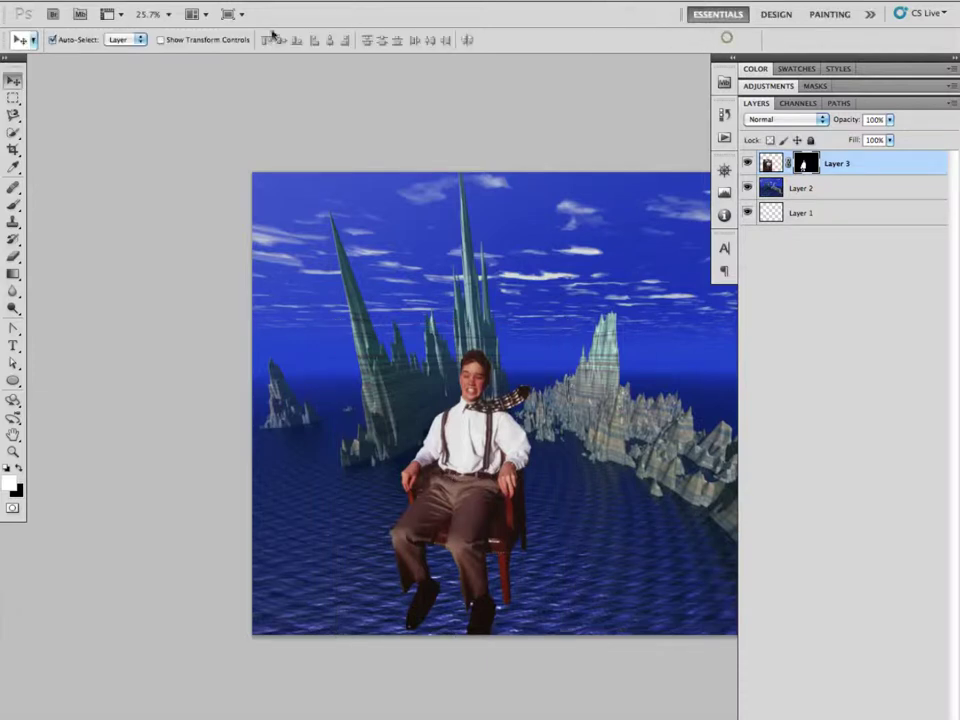
Rotate the man and chair about 13° clockwise, apply the rotation and shift the figure slightly to the right.
click(120, 1)
mouse_move(150, 1)
mouse_move(213, 330)
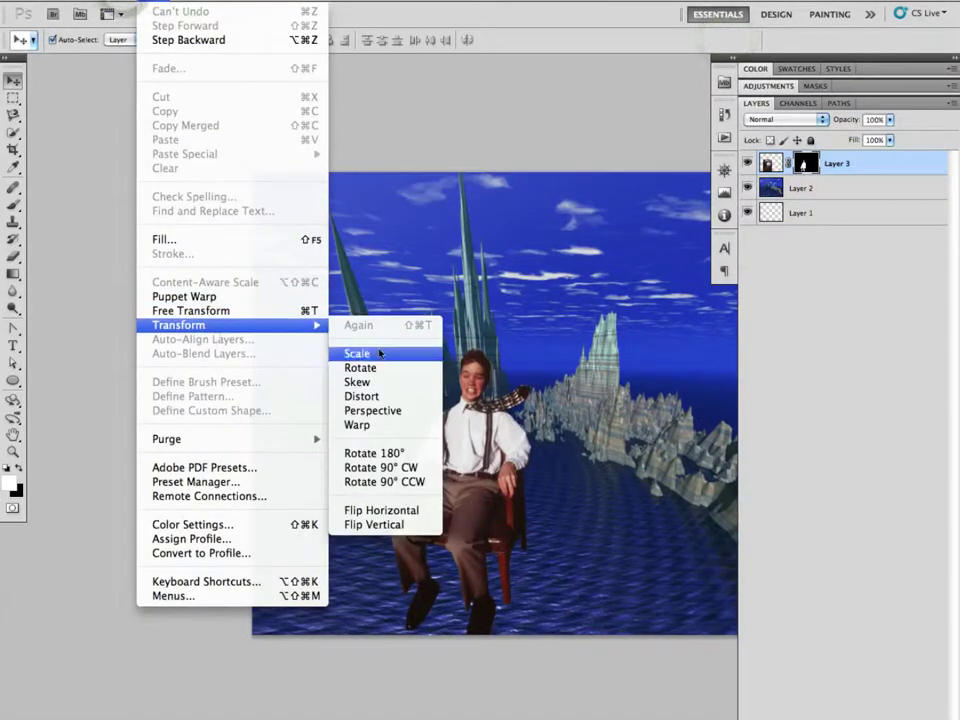
click(376, 368)
drag(336, 400, 358, 376)
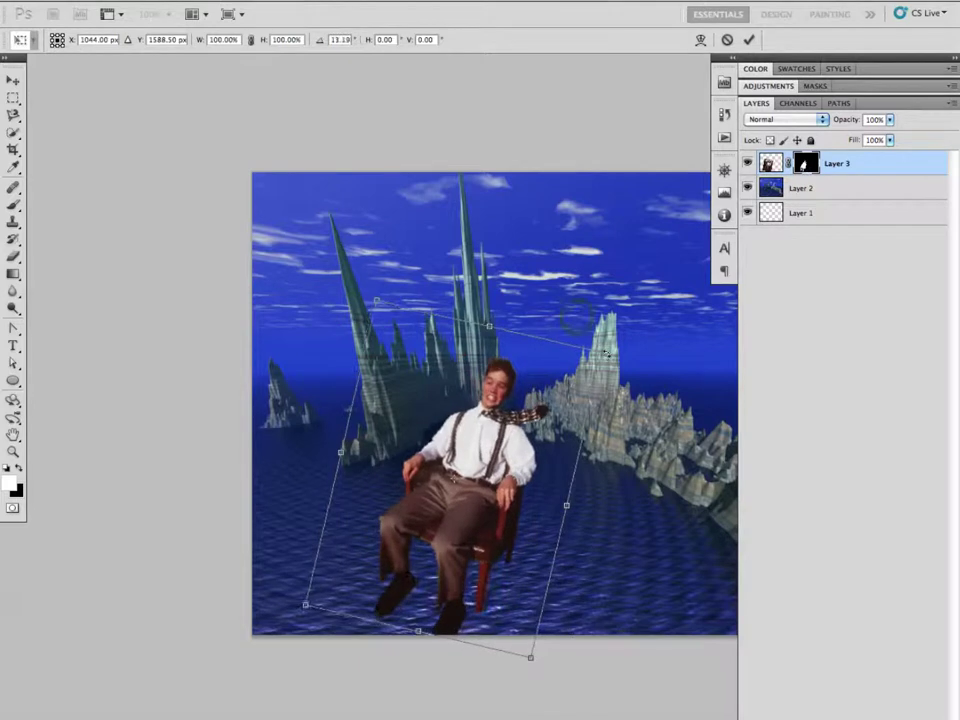
double_click(469, 514)
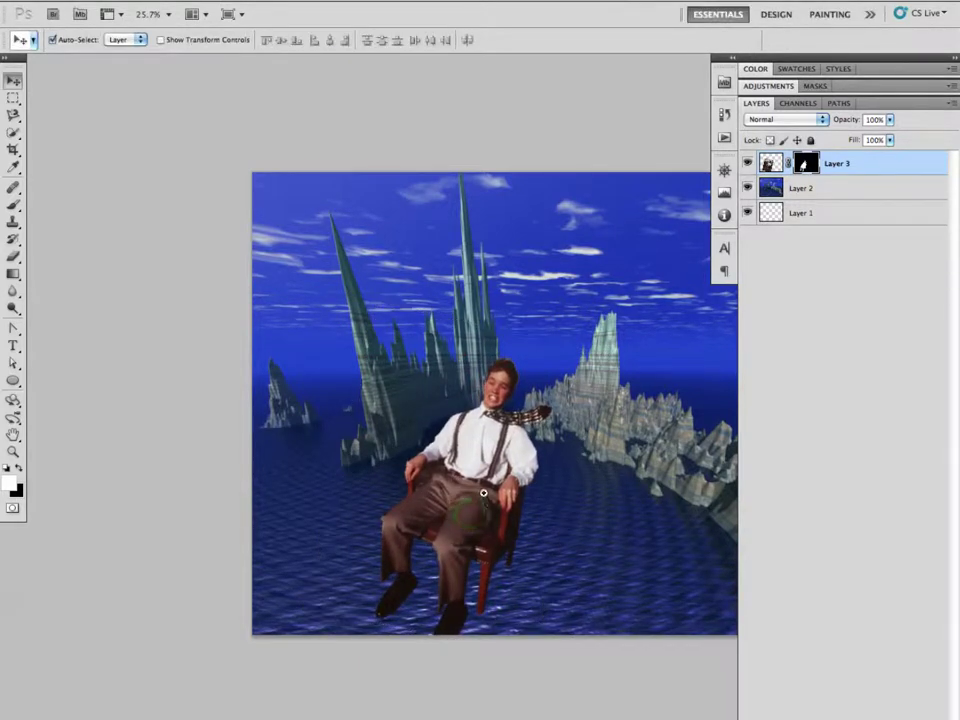
drag(479, 490, 362, 492)
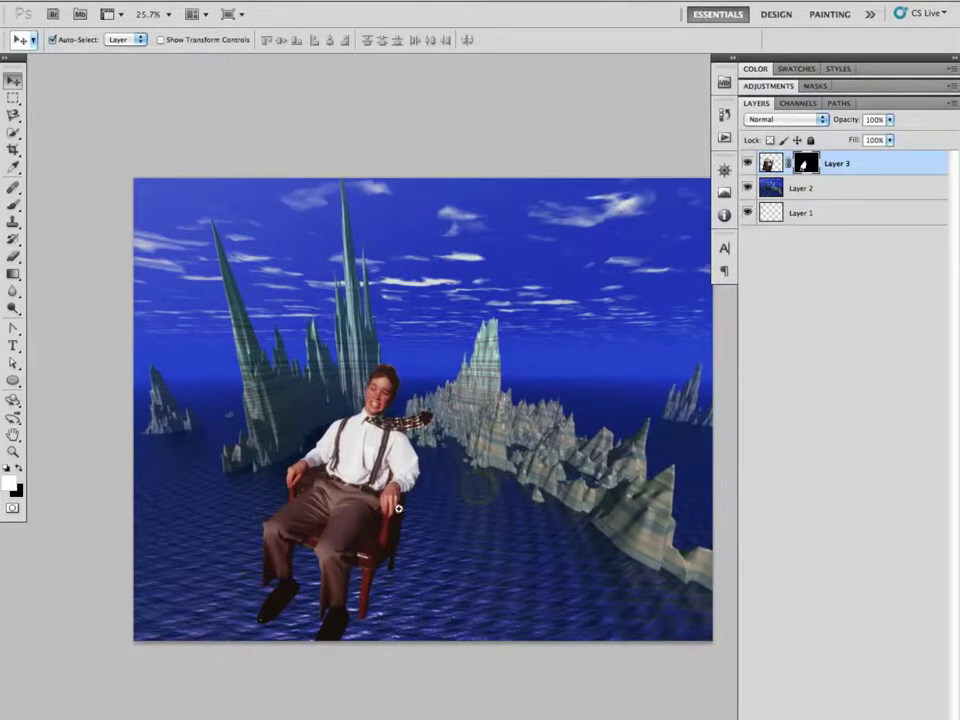
drag(366, 495, 385, 493)
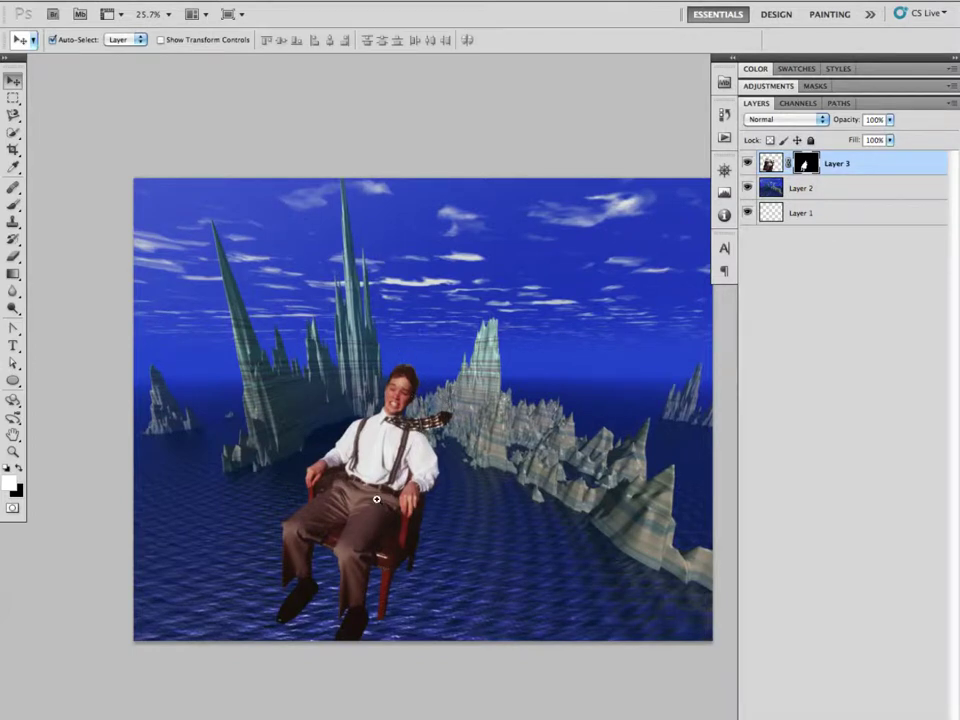
Set up a black 30 px brush with 34% hardness and 57% opacity for refining Layer 3's mask around the head.
scroll(388, 462, up, 3)
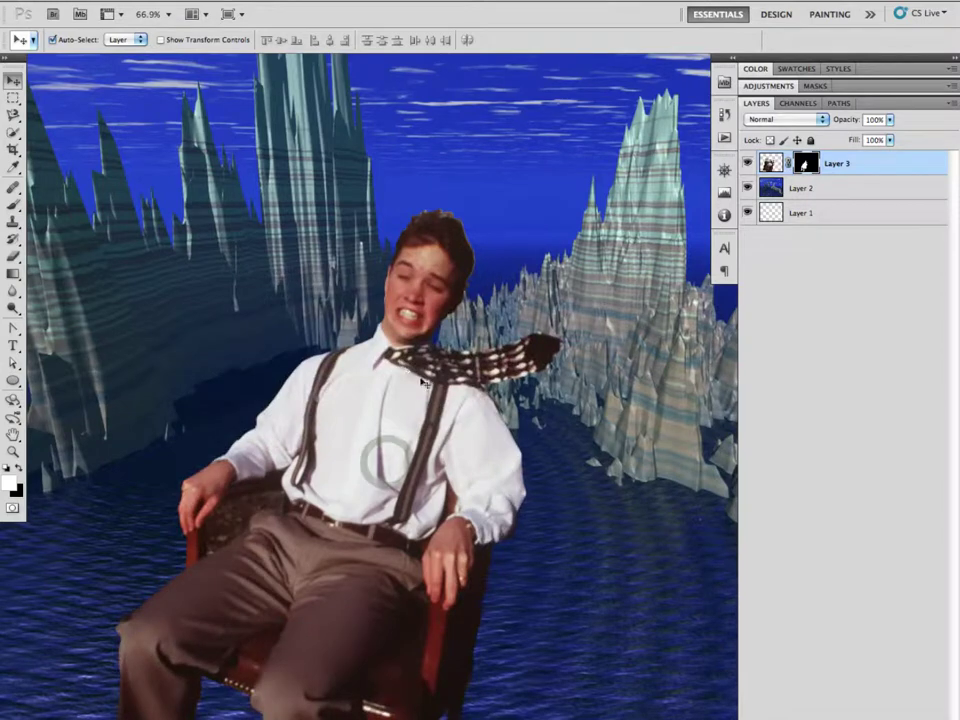
scroll(427, 342, up, 3)
scroll(340, 255, up, 2)
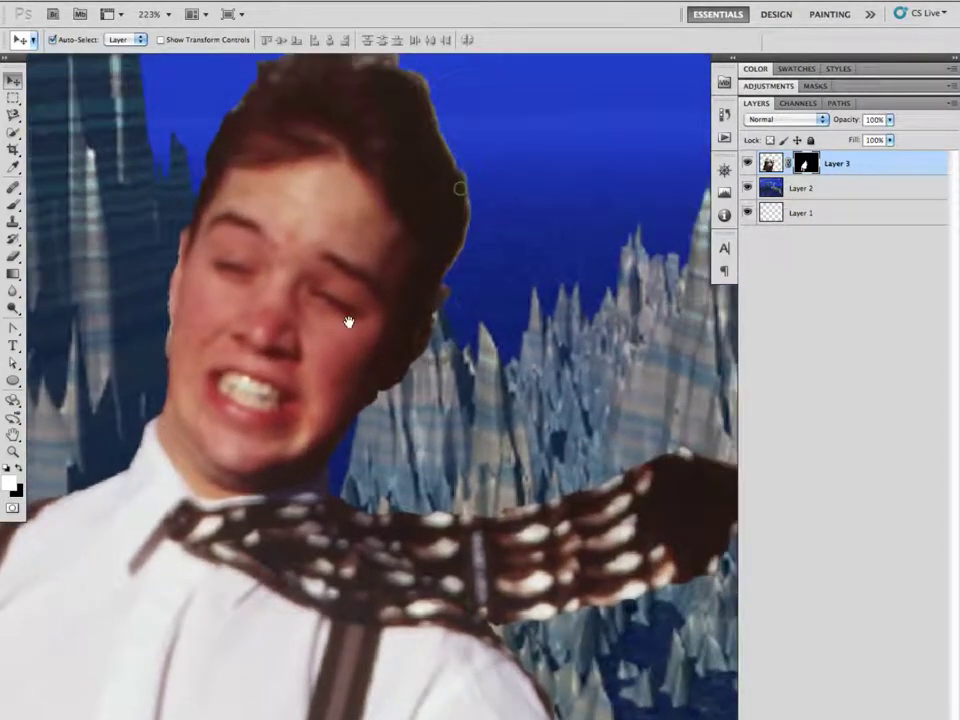
scroll(337, 271, up, 4)
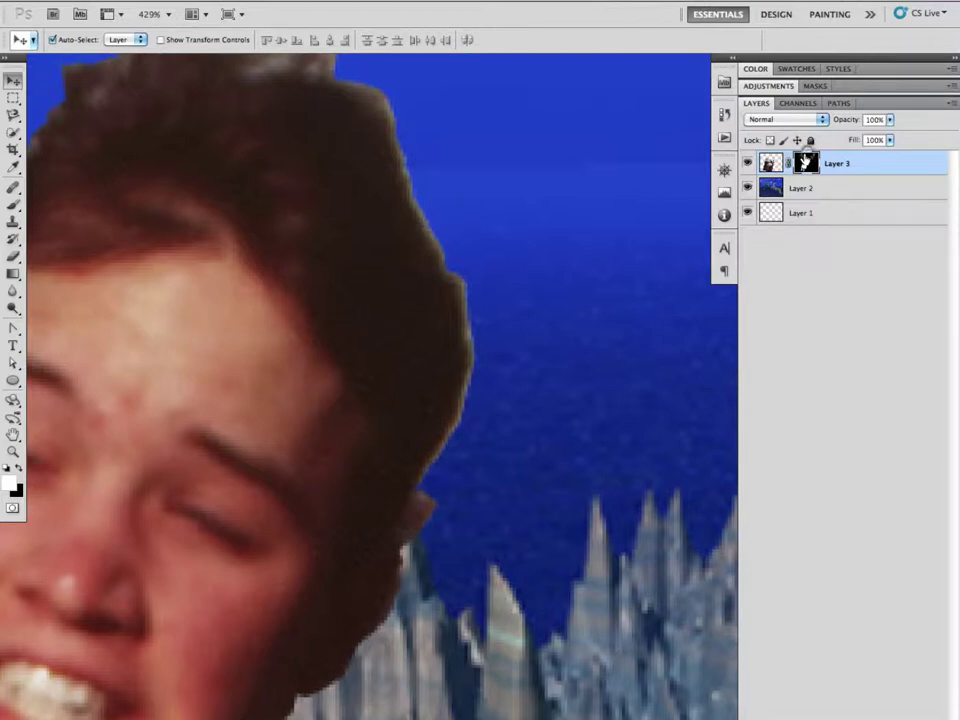
key(b)
key(bracketleft)
key(bracketleft)
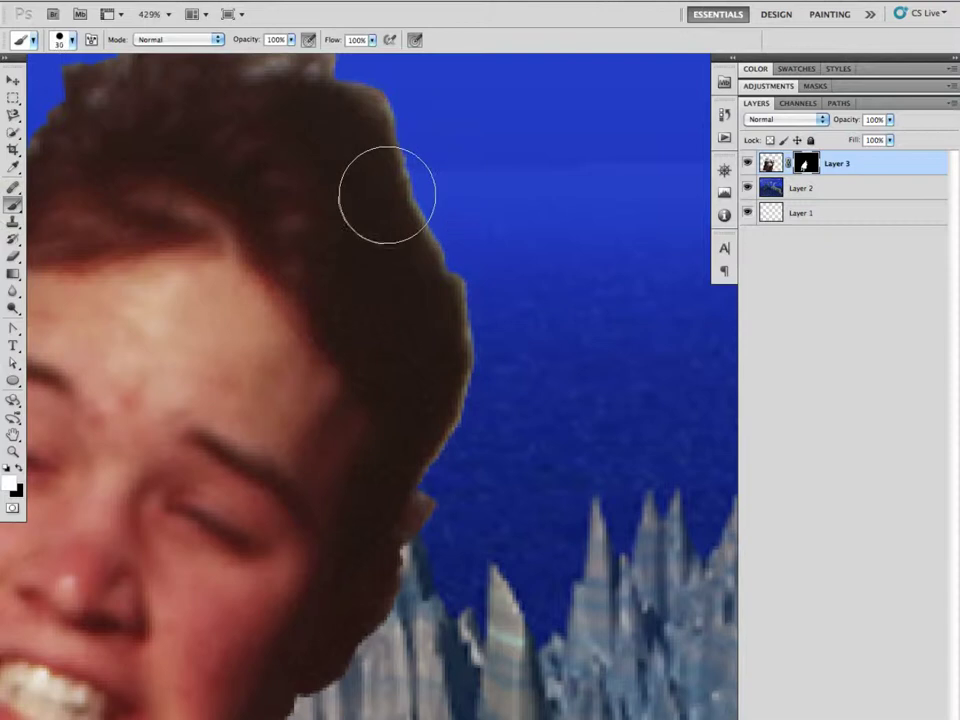
click(58, 42)
drag(88, 110, 64, 110)
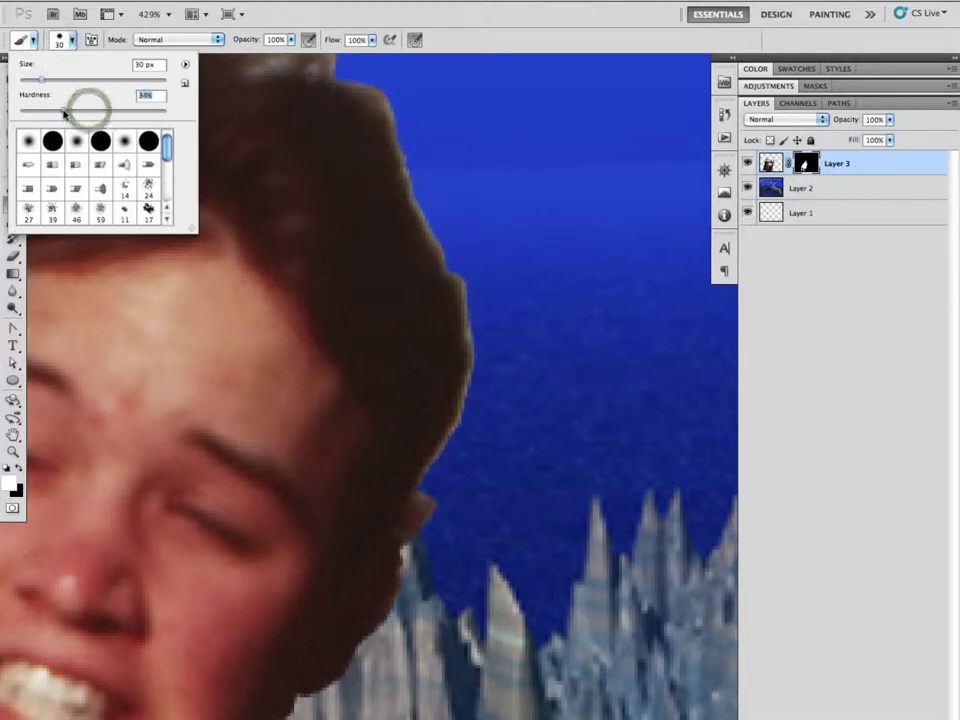
click(246, 42)
drag(244, 40, 213, 40)
click(19, 467)
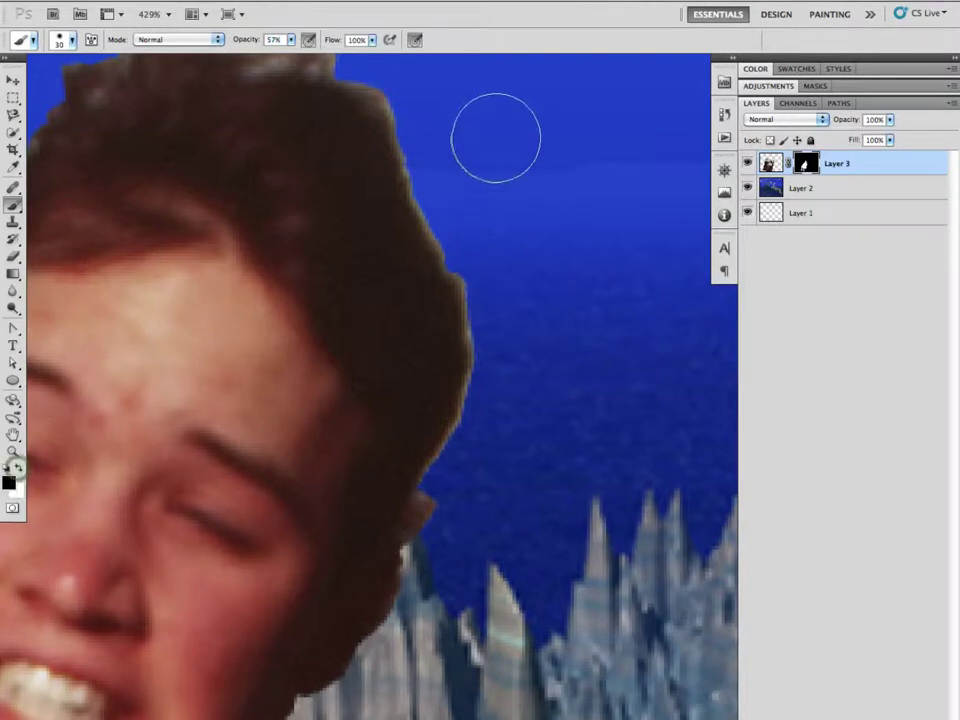
Mask out the light fringe along the hair's outer edge and behind the ear, reducing the brush to 20 px and 9 px.
key(bracketleft)
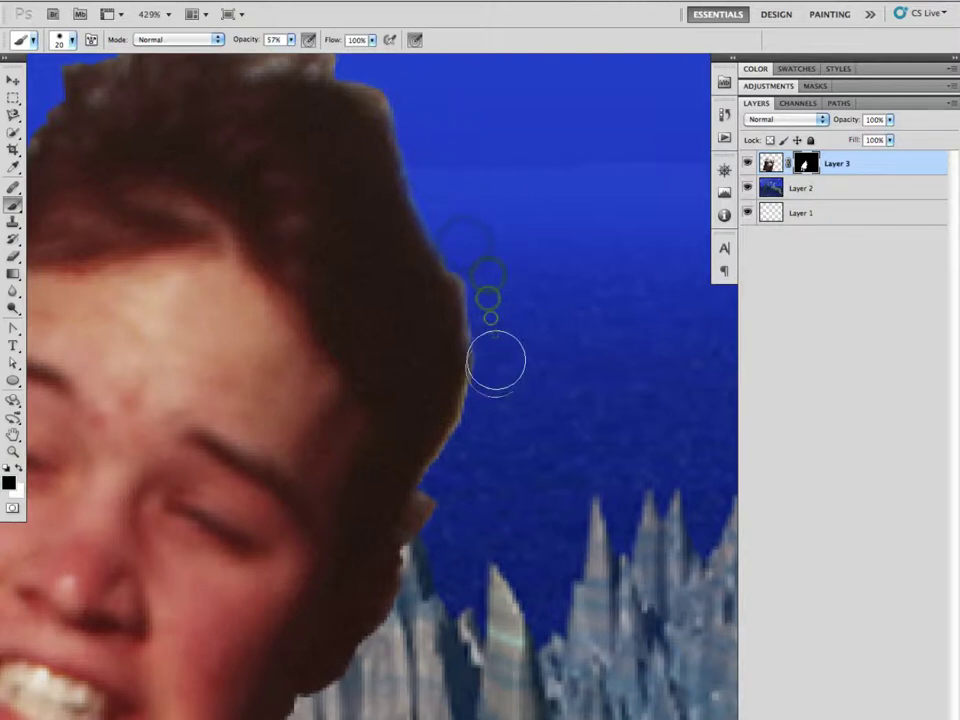
key(bracketleft)
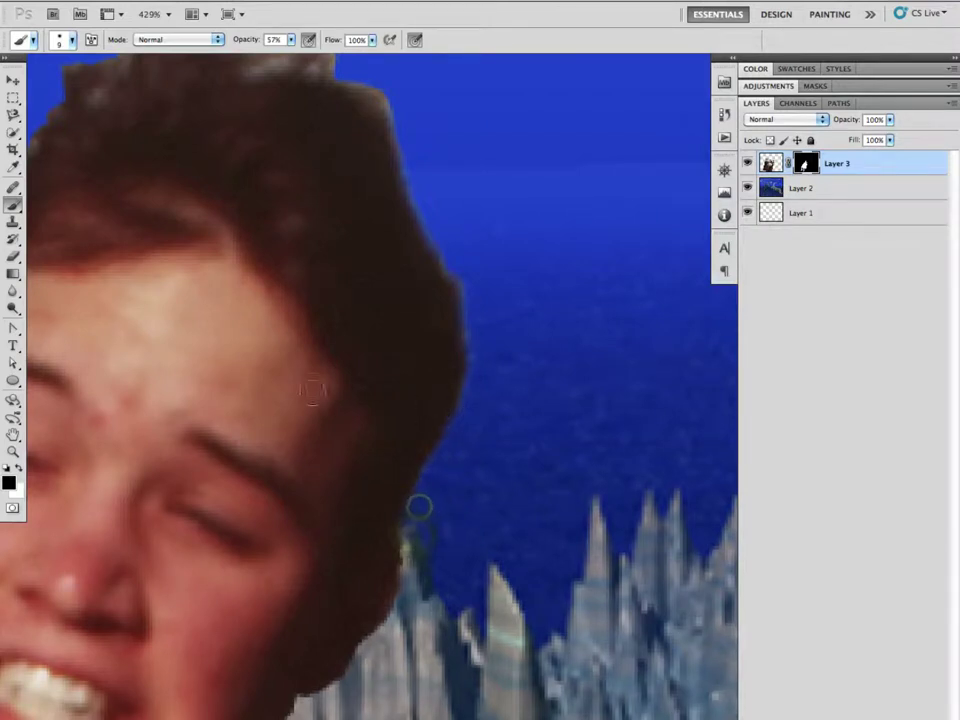
Clean the mask edge along the shirt collar, shoulder and adjoining side of the face with the 9 px brush.
scroll(335, 393, left, 10)
scroll(335, 393, down, 3)
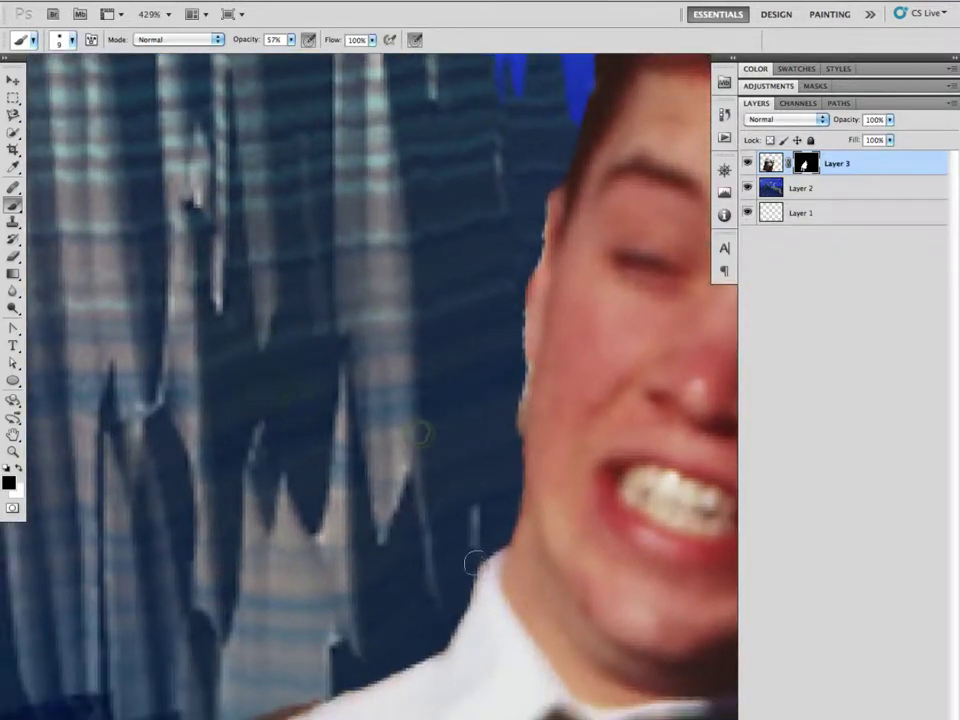
scroll(445, 554, down, 3)
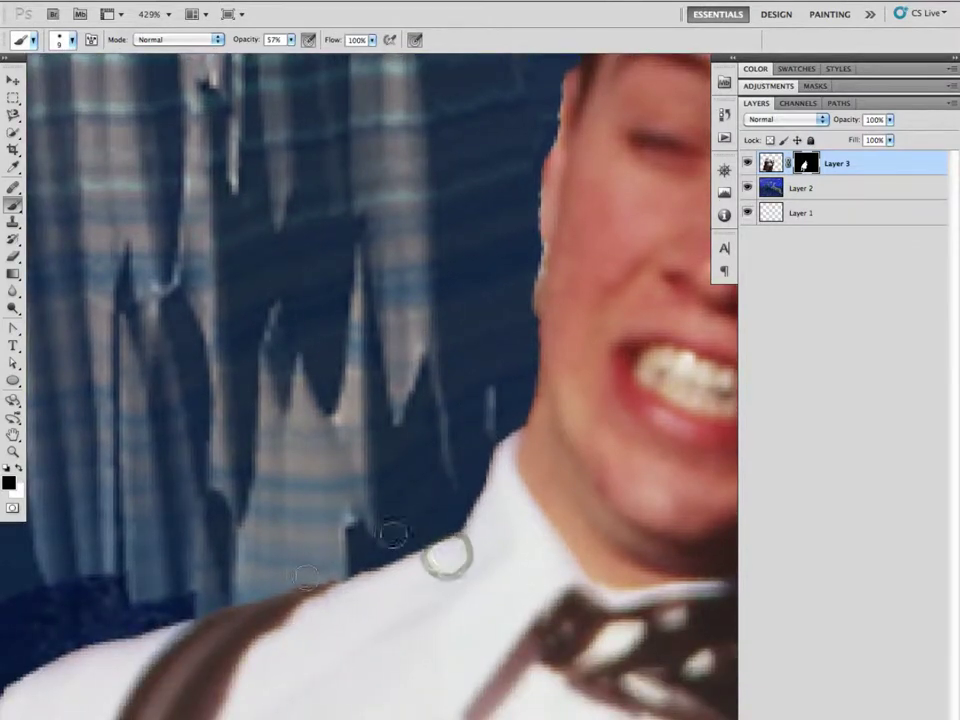
drag(525, 254, 521, 215)
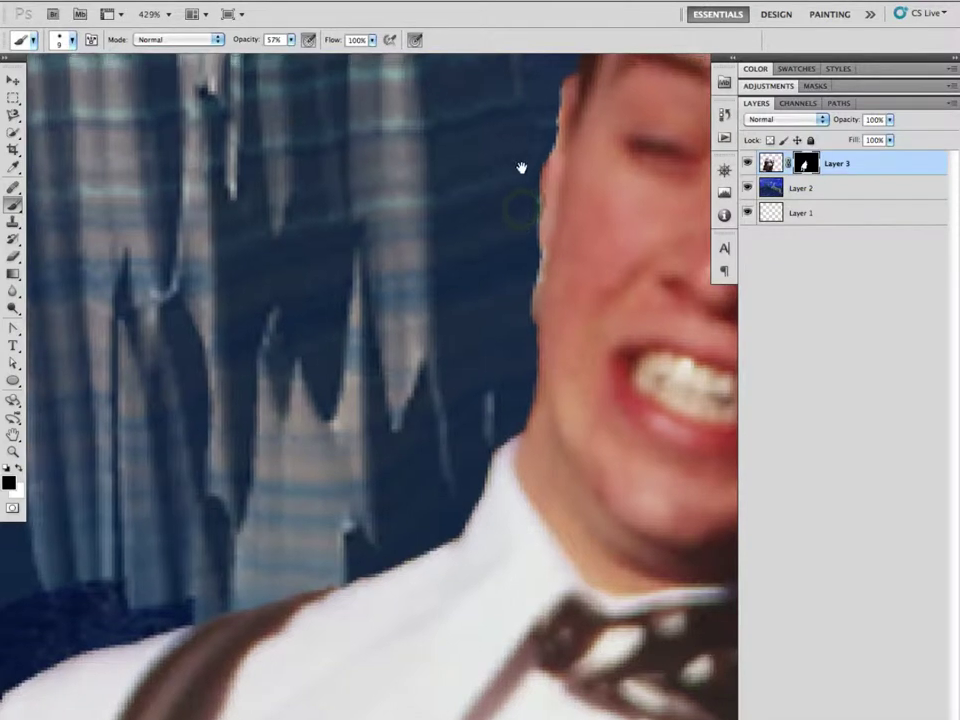
scroll(521, 167, up, 2)
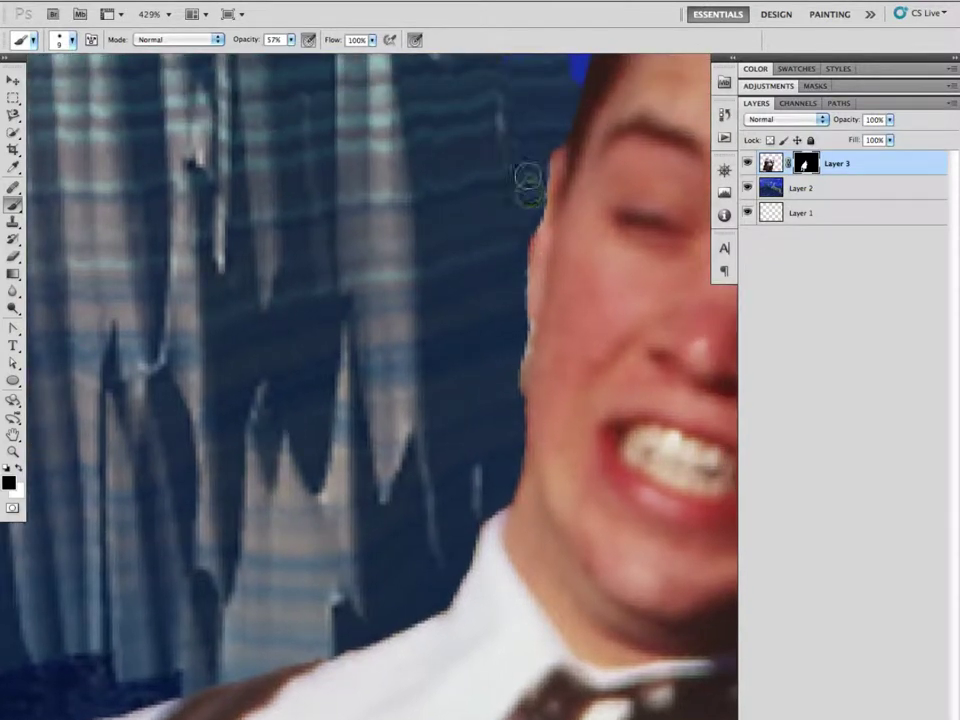
Increase the brush hardness and refine the mask along the ear and temple beside the rock spires.
right_click(526, 165)
drag(591, 220, 617, 222)
key(Return)
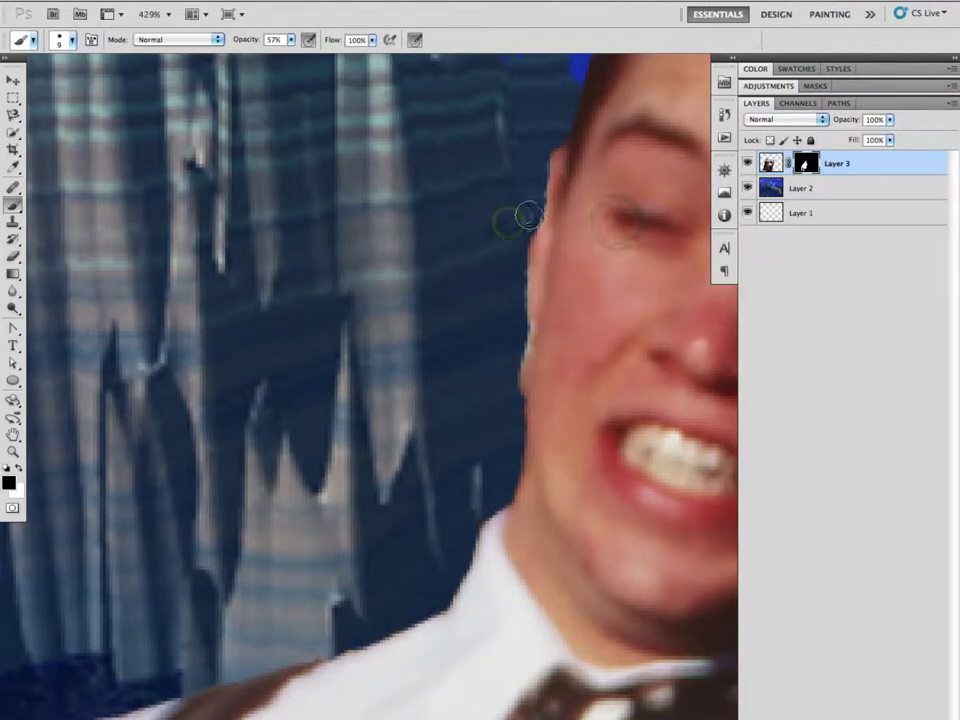
drag(528, 210, 527, 191)
key(space)
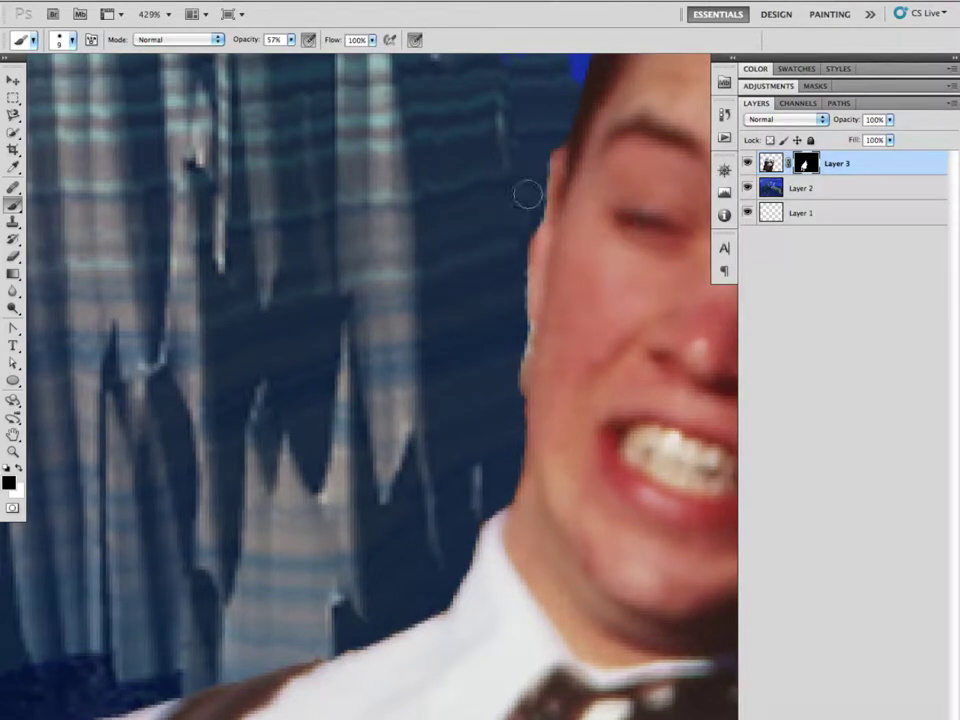
Mask out the leftover background below the shaded ear and along the jaw and neck, reducing the brush to 7 px.
drag(594, 200, 300, 206)
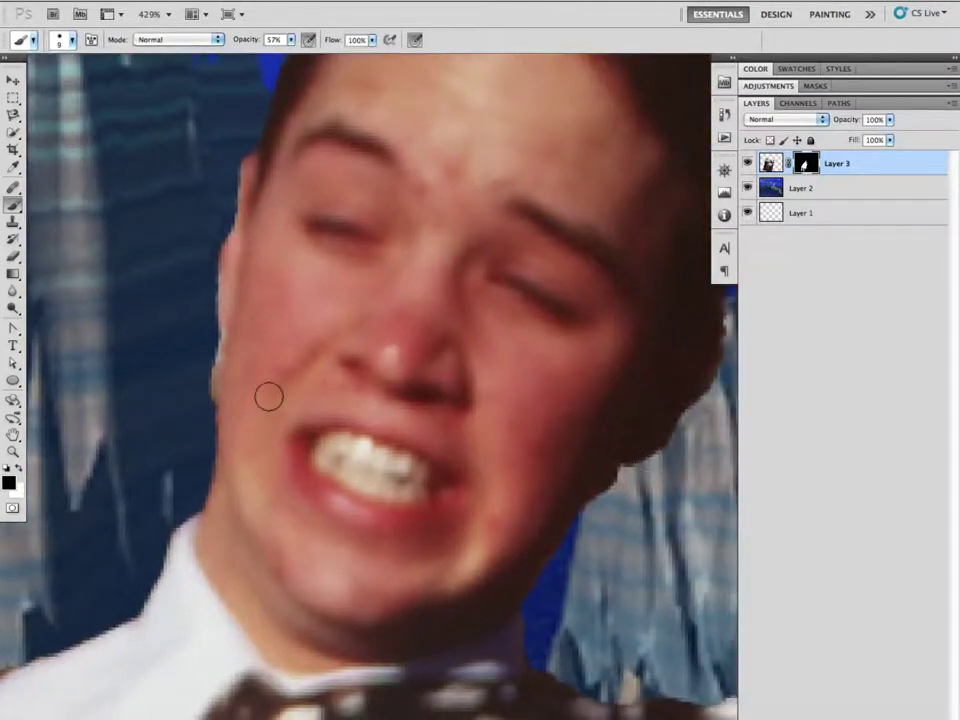
drag(603, 476, 619, 497)
click(620, 486)
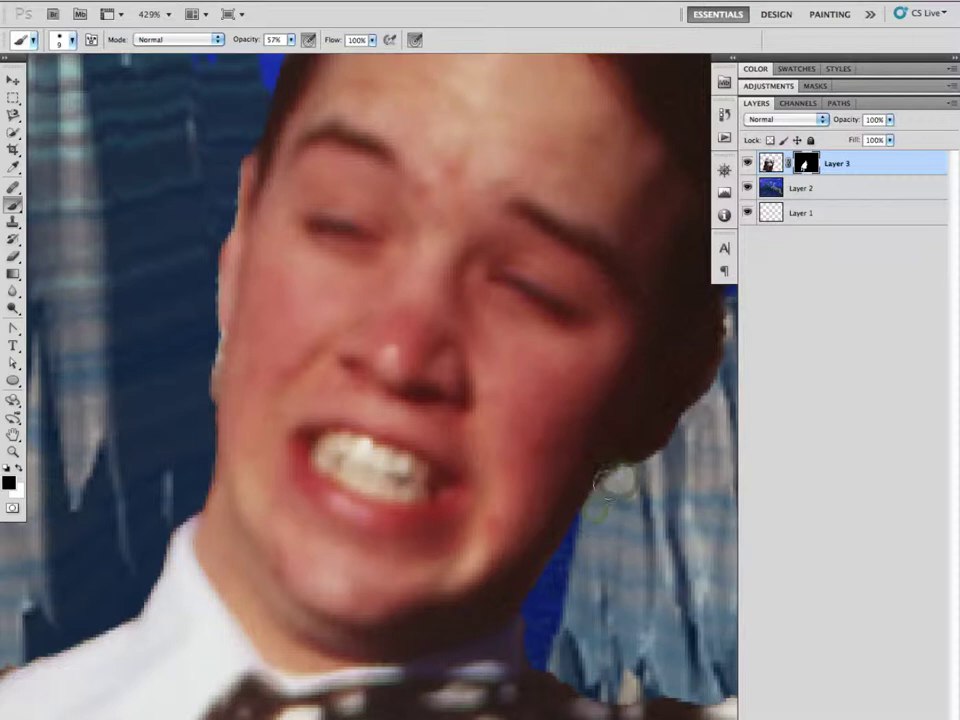
key(bracketleft)
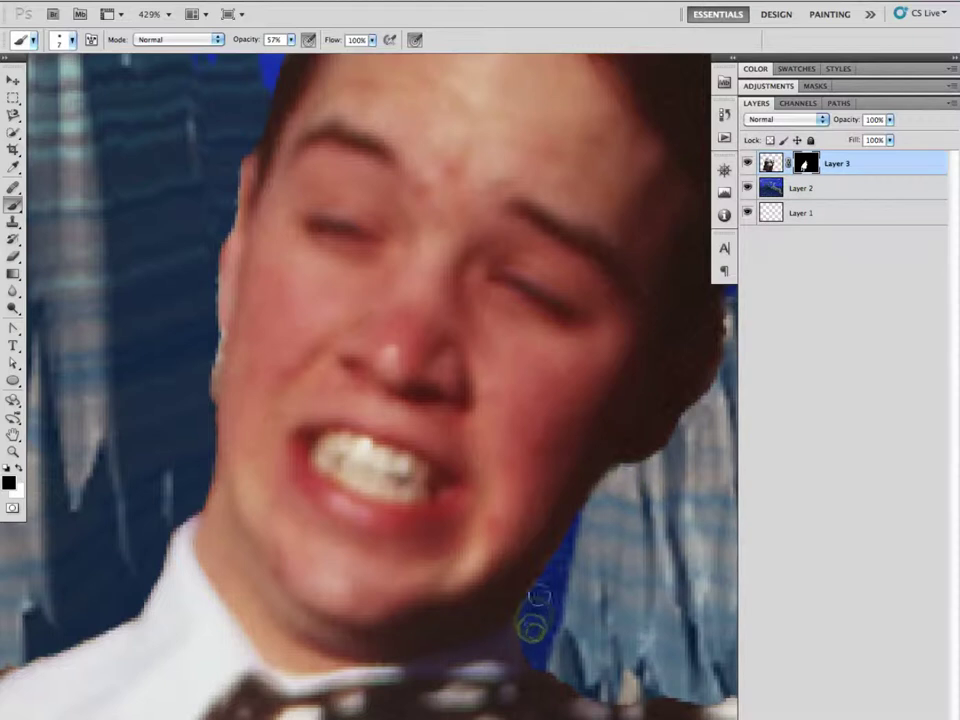
drag(531, 630, 484, 632)
scroll(484, 632, up, 10)
scroll(484, 632, right, 4)
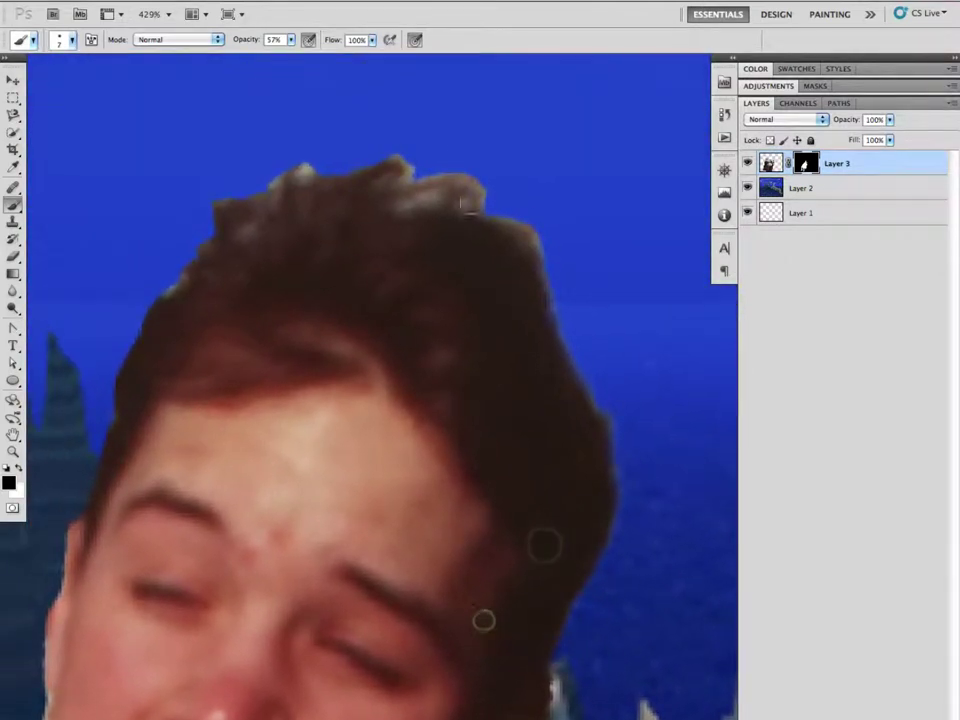
key(super+space)
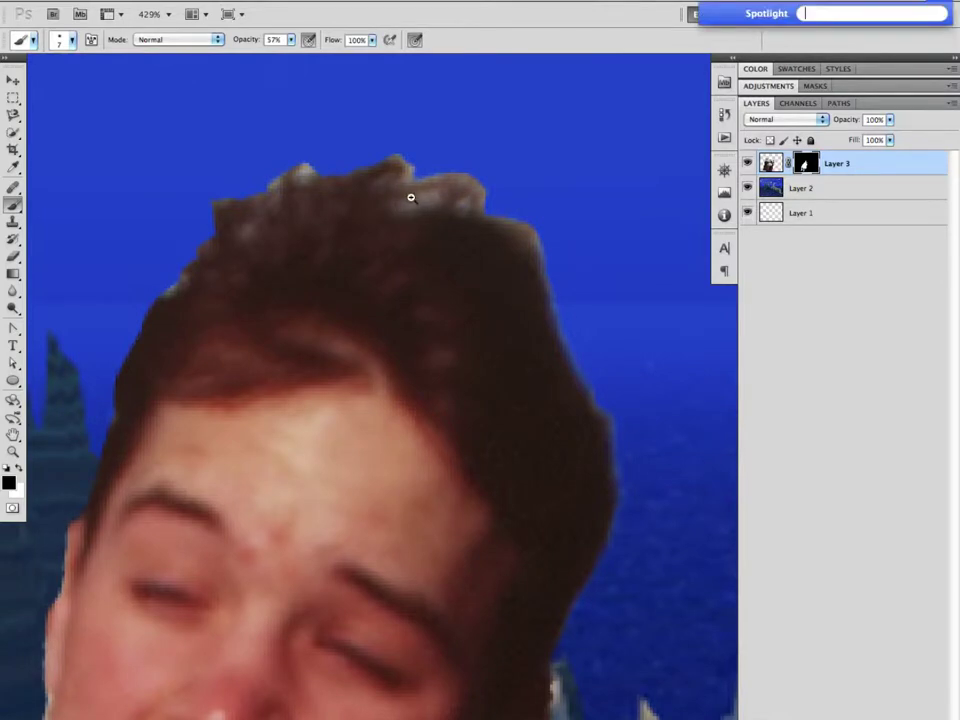
Lower the brush opacity to 48% and mask out the light patches in the hair at the top of the head.
key(super+space)
mouse_move(414, 195)
mouse_down()
mouse_move(444, 199)
mouse_move(415, 201)
mouse_move(428, 207)
mouse_up()
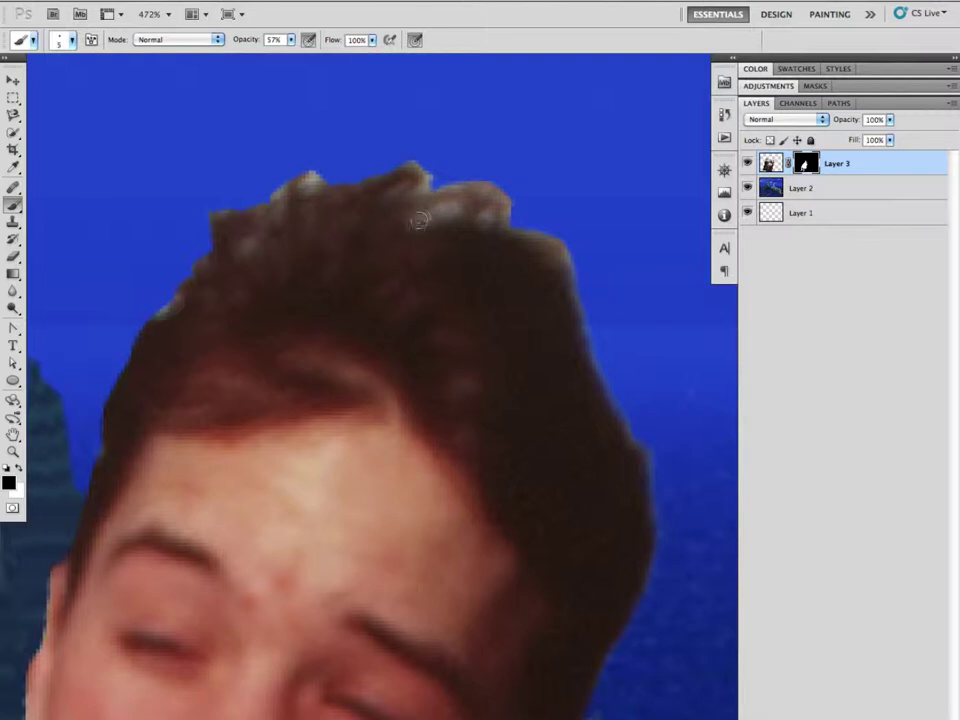
drag(247, 40, 230, 40)
drag(418, 220, 447, 210)
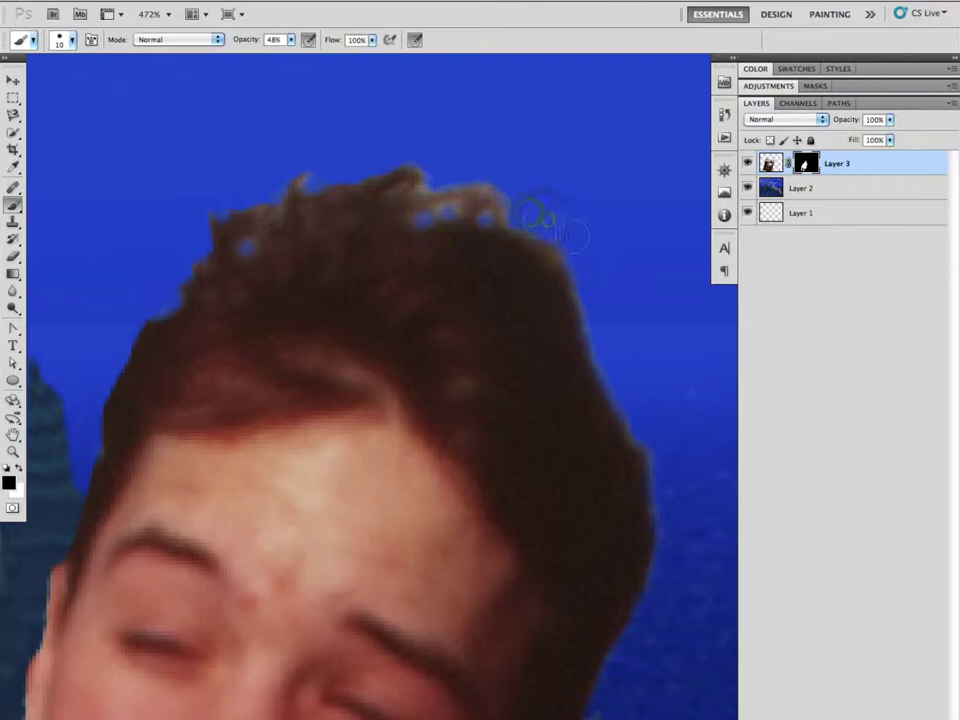
Soften the mask along the hair's upper edge with an 8 px brush at 29% opacity.
key(bracketleft)
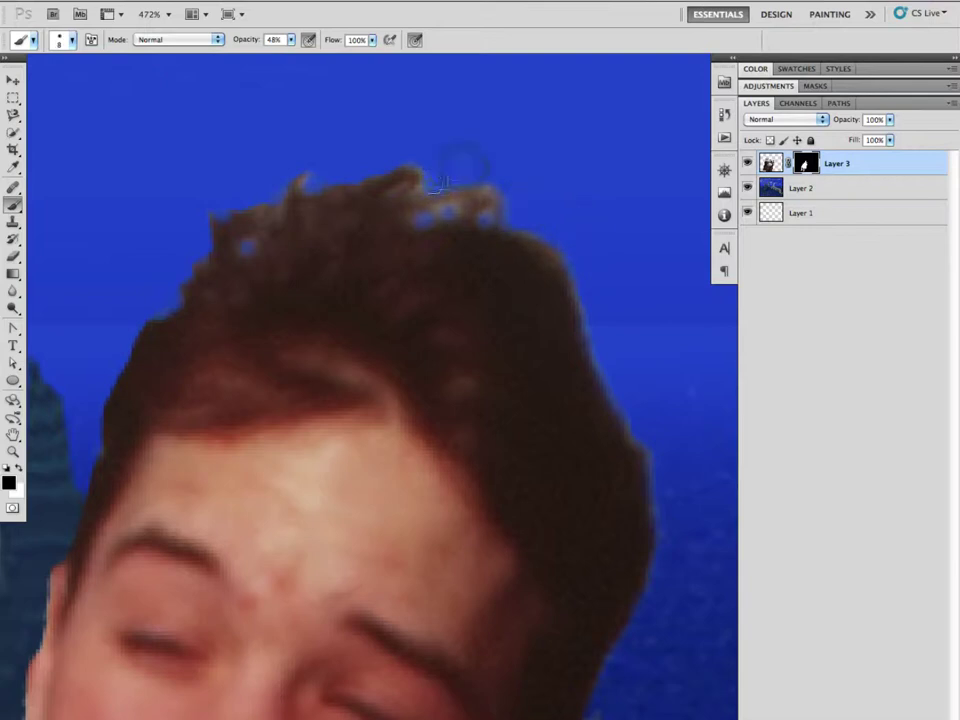
drag(246, 42, 227, 42)
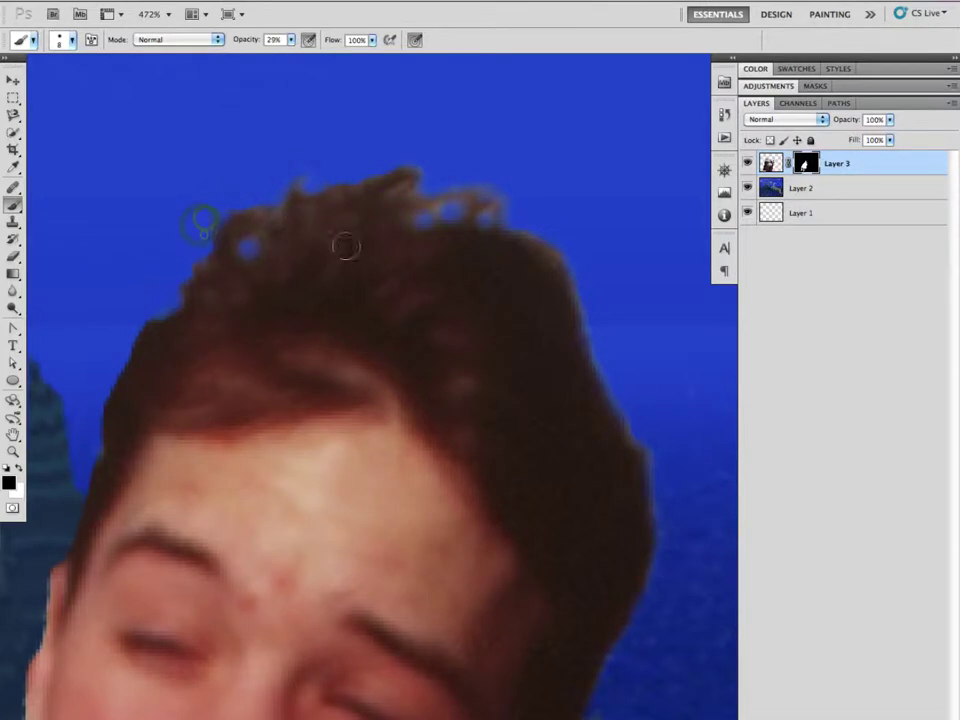
drag(341, 239, 497, 242)
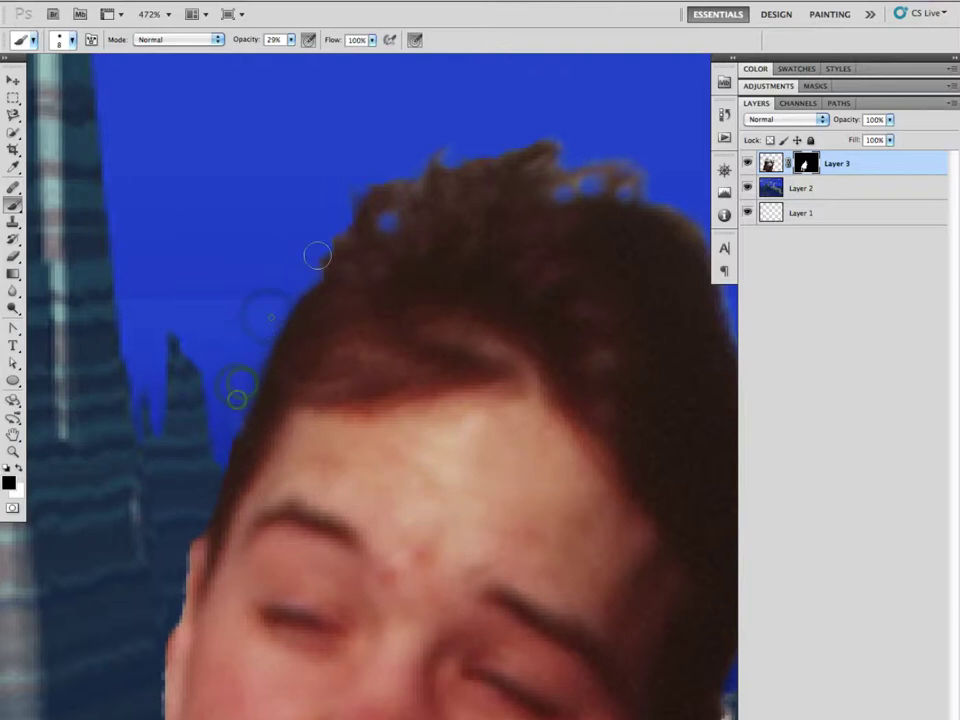
Increase the brush hardness and refine the mask along the shirt shoulder and collar, raising the opacity from 29% to 49%.
scroll(229, 454, down, 5)
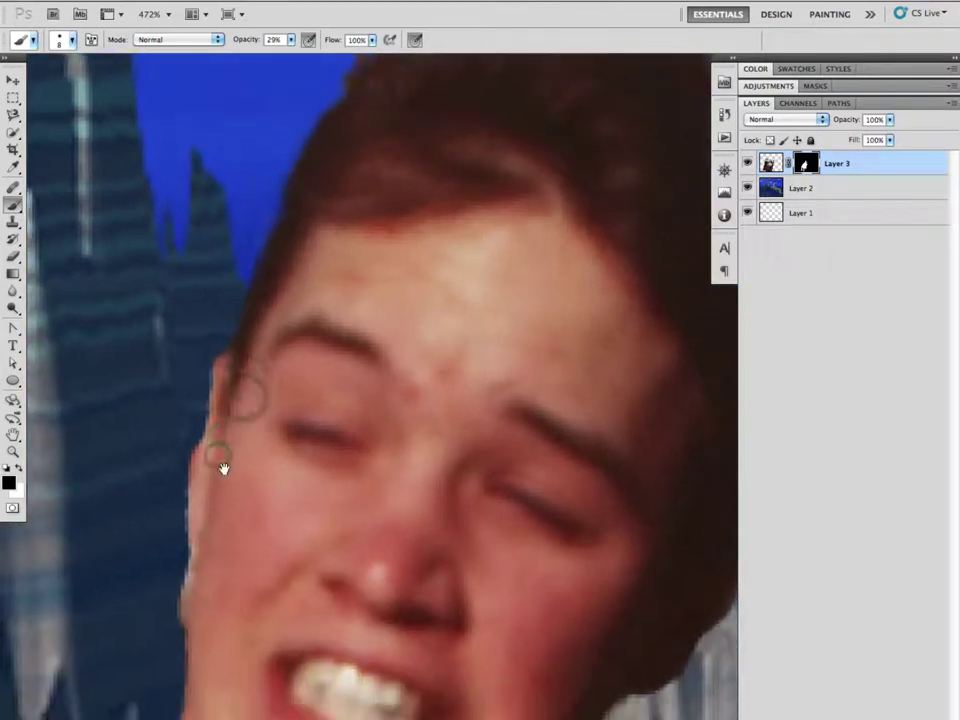
scroll(254, 492, down, 4)
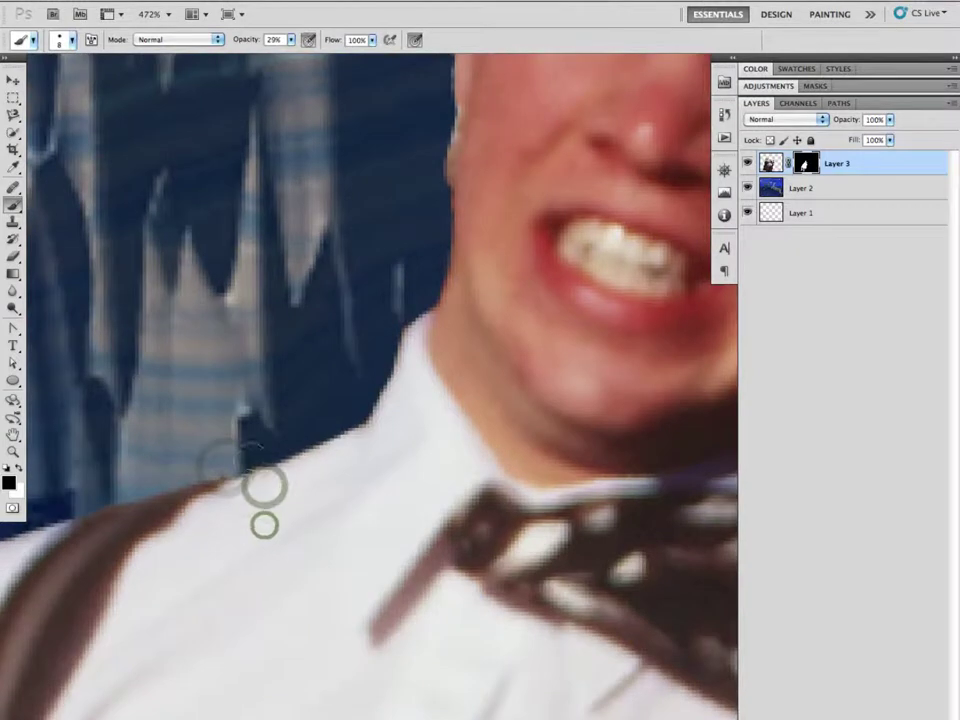
right_click(262, 440)
key(shift+bracketright)
key(shift+bracketright)
key(Return)
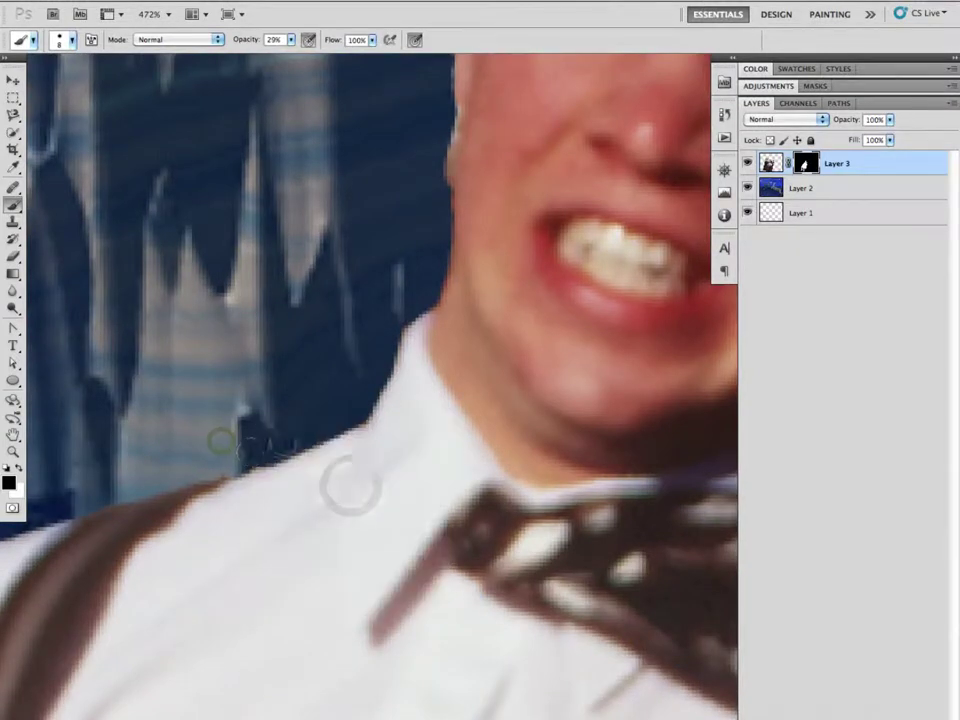
drag(221, 439, 255, 455)
mouse_move(345, 400)
mouse_down()
mouse_move(403, 321)
mouse_move(350, 348)
mouse_move(401, 317)
mouse_up()
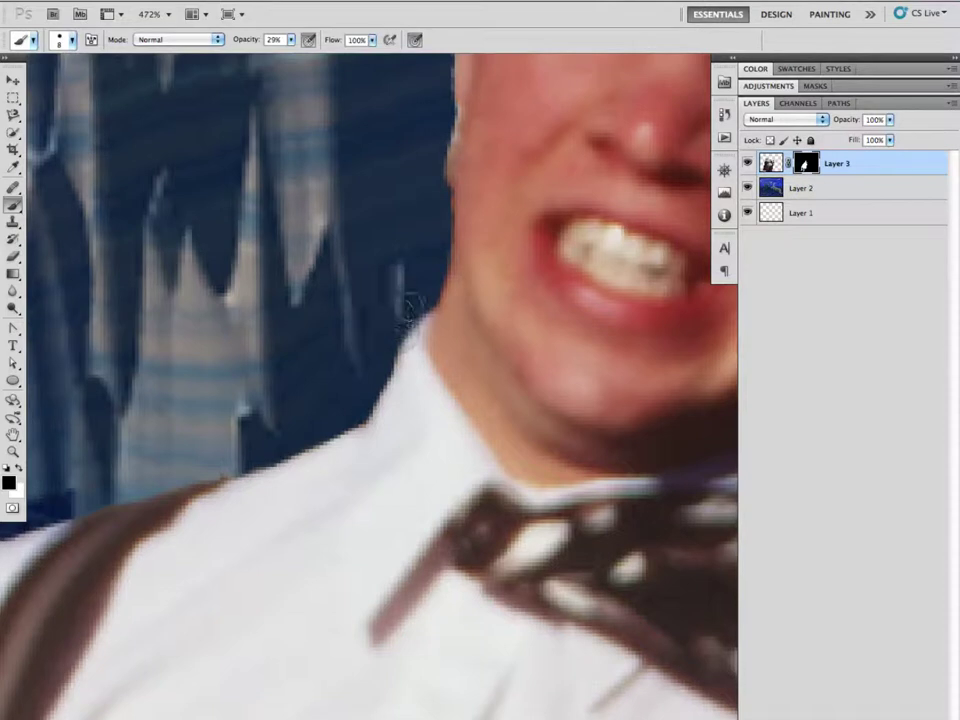
drag(244, 40, 256, 40)
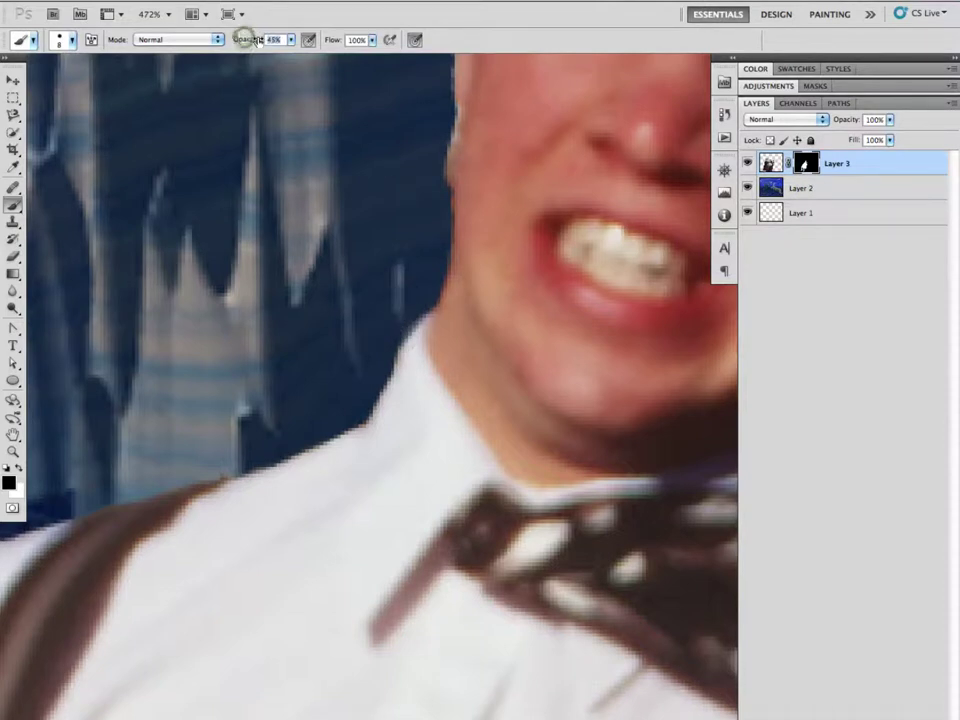
click(377, 343)
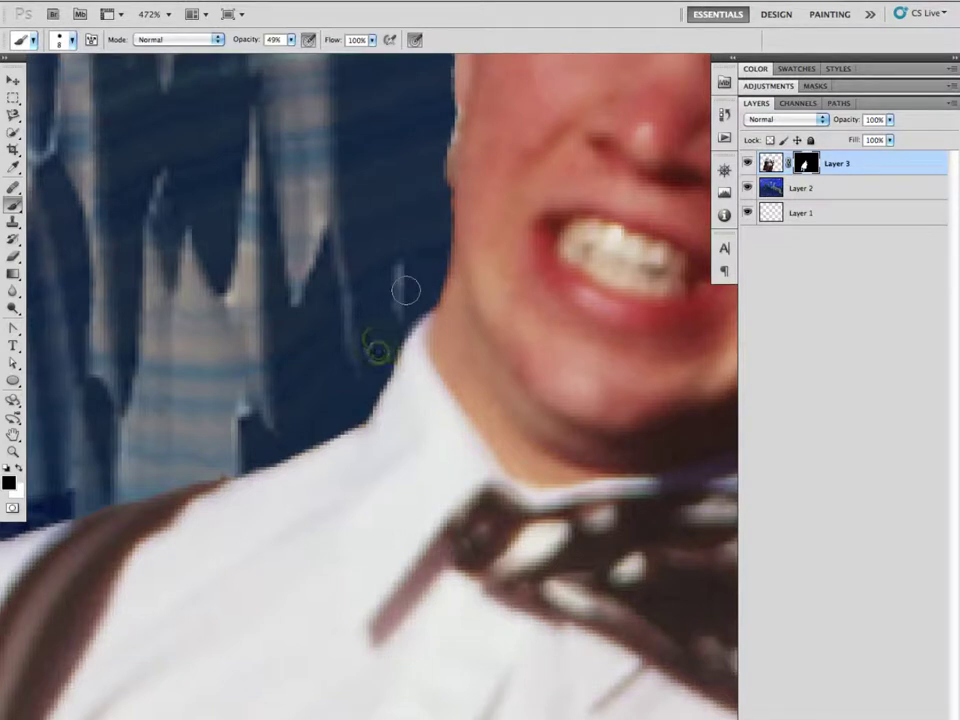
Paint a masking stroke across the collar tip and neck at 49% opacity and restore the area with white at 100% opacity.
drag(402, 350, 448, 356)
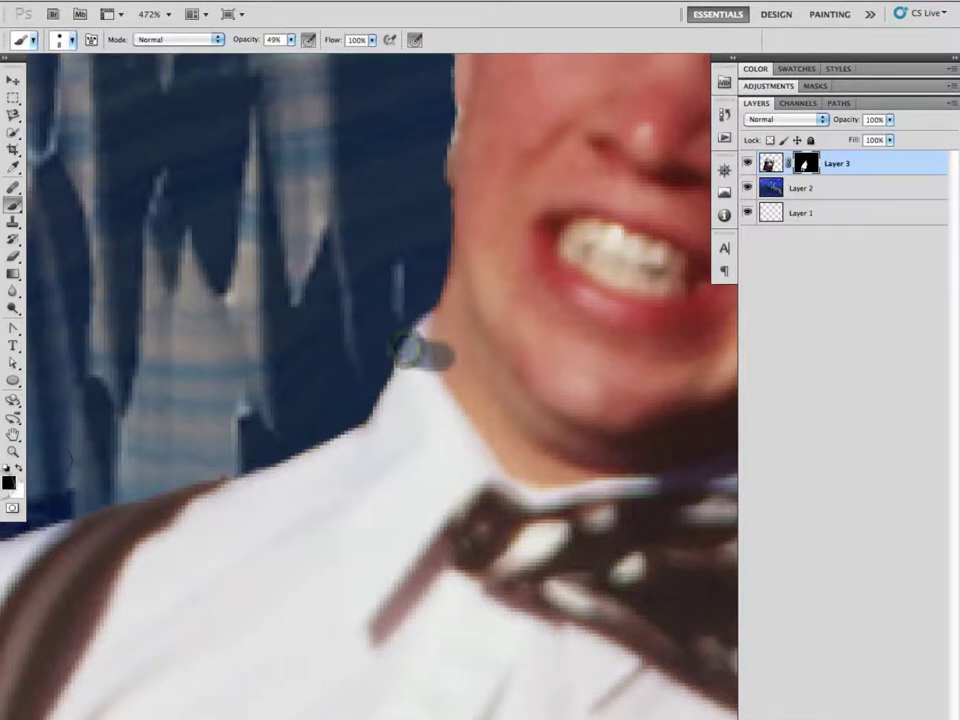
click(17, 469)
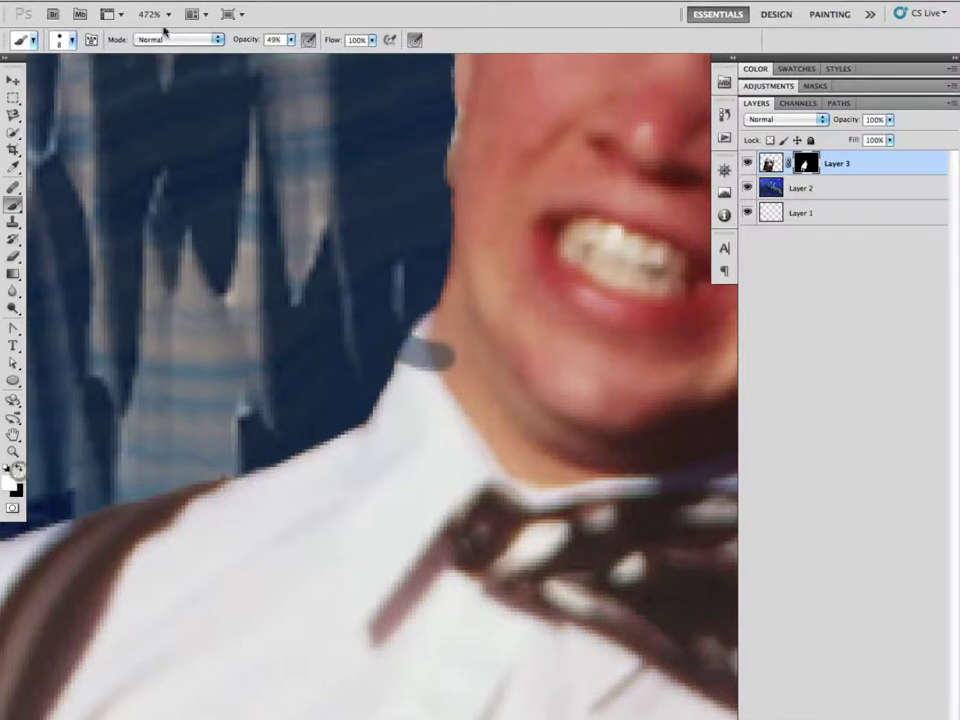
drag(247, 40, 410, 40)
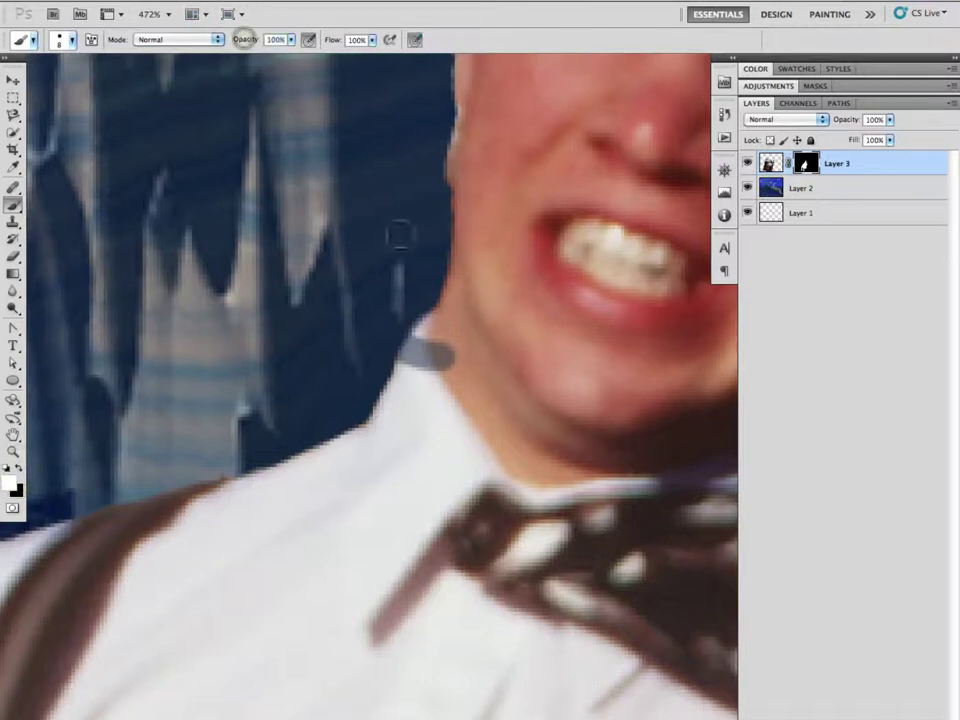
mouse_move(435, 377)
mouse_down()
mouse_move(454, 343)
mouse_move(428, 372)
mouse_up()
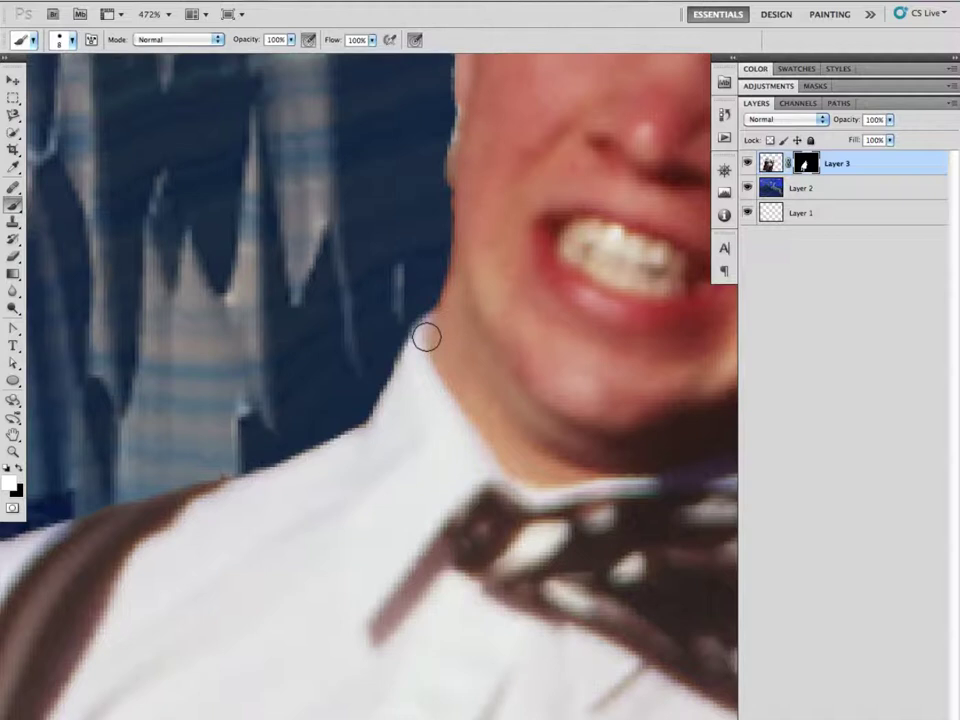
drag(437, 285, 349, 336)
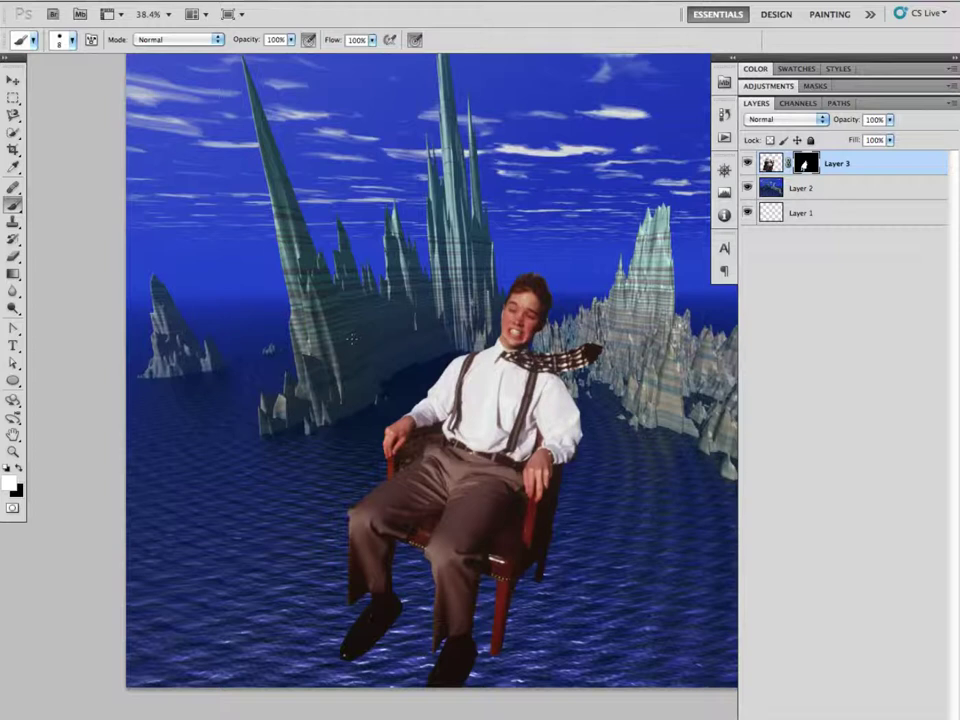